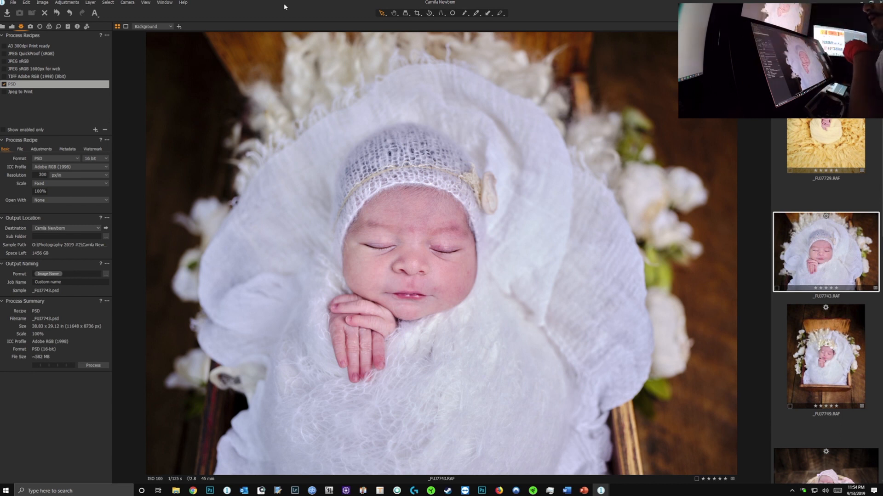
pyautogui.doubleClick(411, 245)
pyautogui.doubleClick(434, 292)
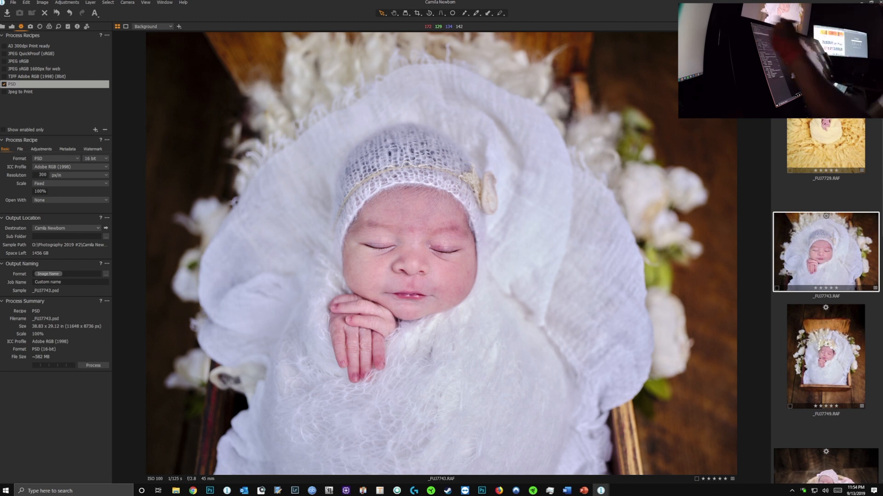
# Reset the levels, highlight, exposure and clarity adjustments of the knit-hat baby photo to their defaults.
pyautogui.click(2, 27)
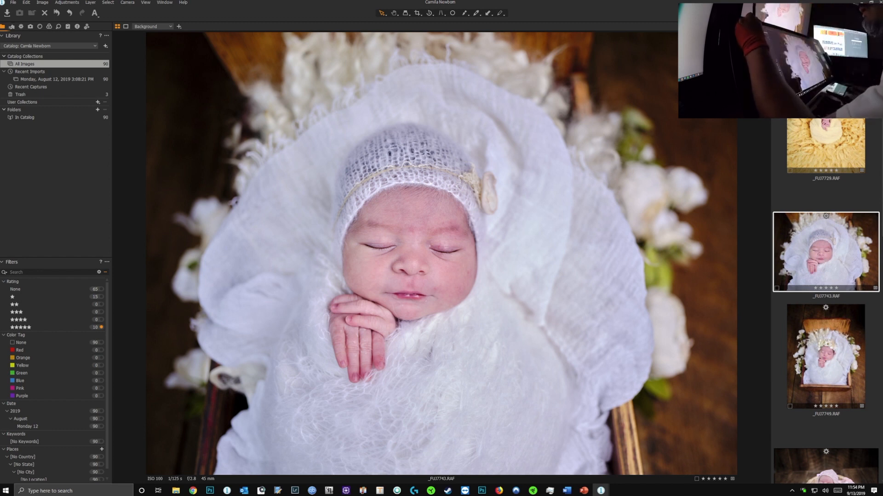
pyautogui.click(12, 27)
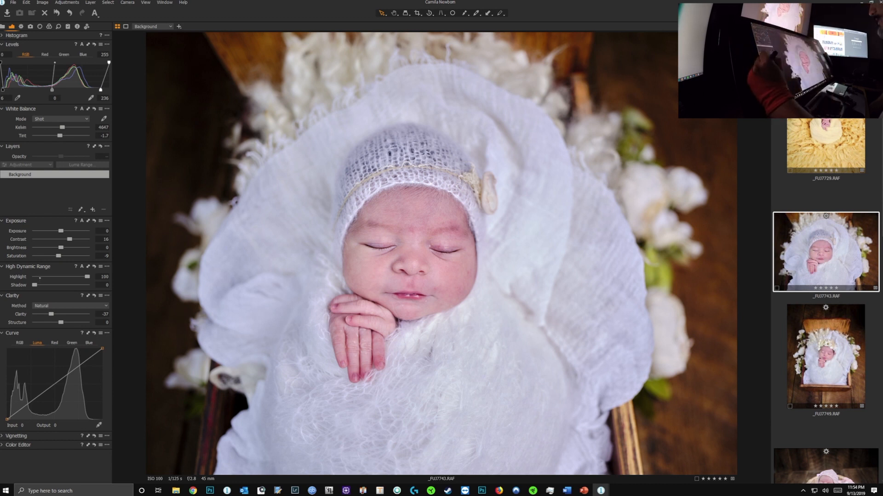
pyautogui.moveTo(40, 277); pyautogui.dragTo(34, 277)
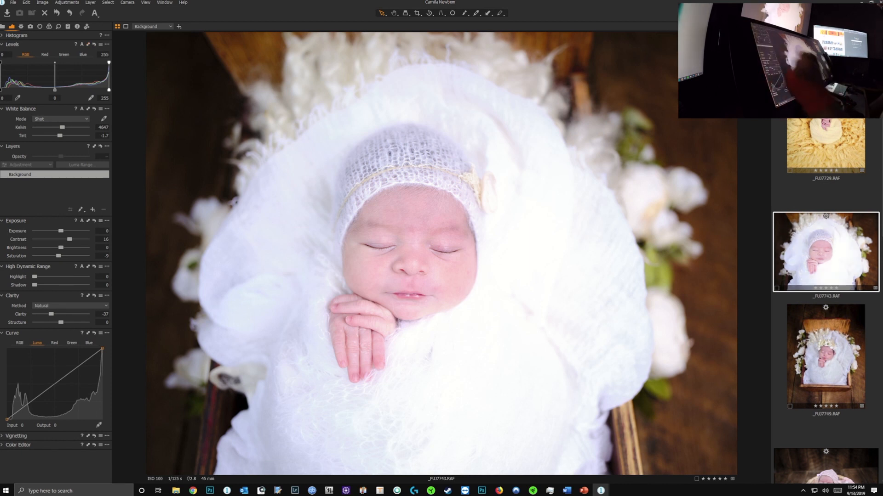
pyautogui.click(95, 221)
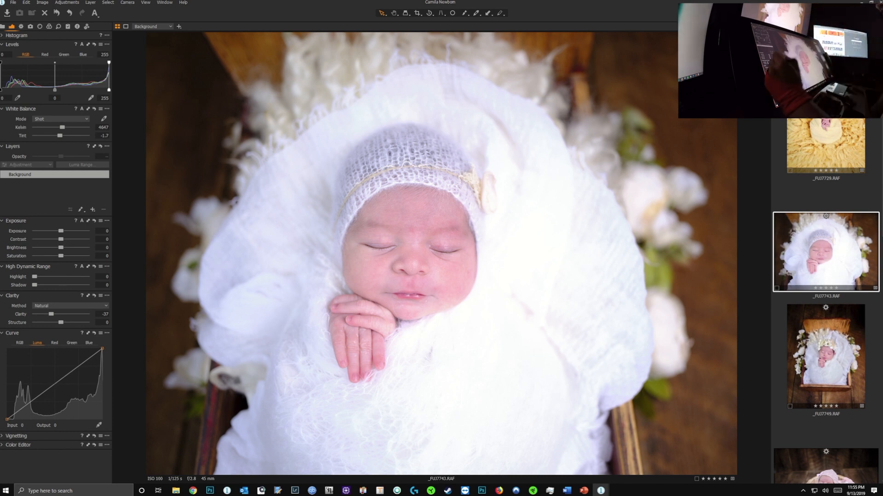
pyautogui.click(94, 296)
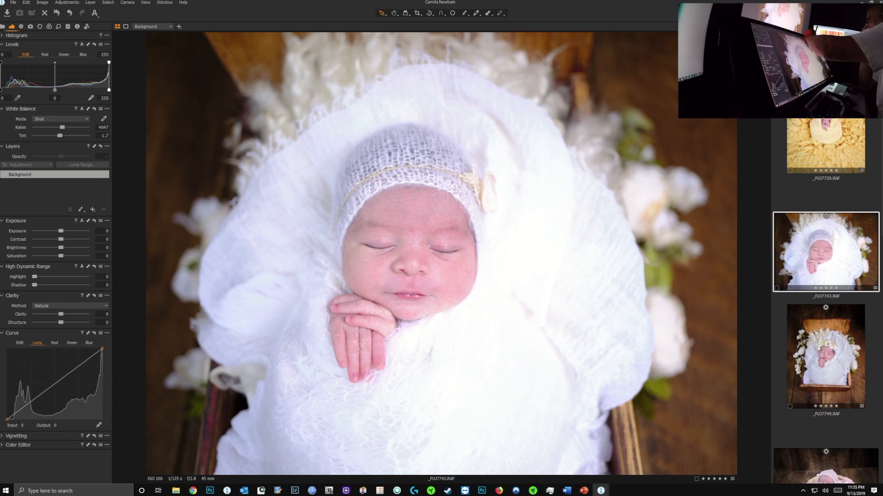
# Check the clipped areas with the exposure warning and set the High Dynamic Range Highlight to 100.
pyautogui.hotkey('ctrl', 'e')
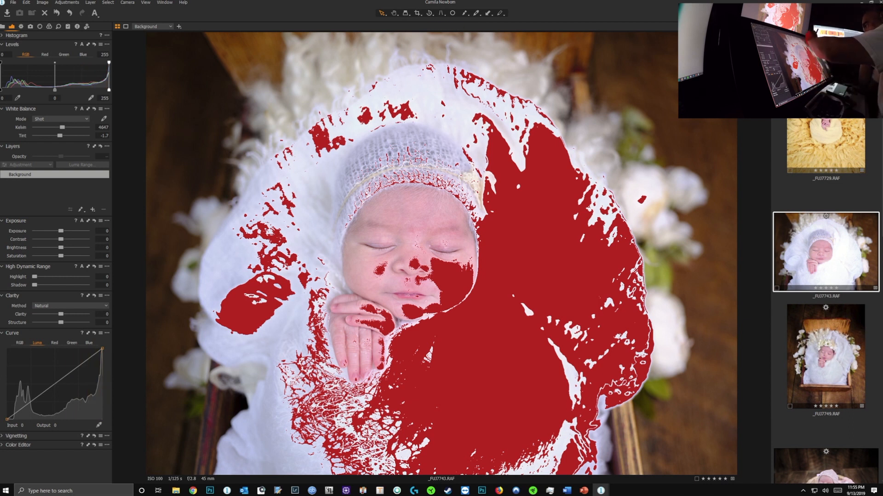
pyautogui.hotkey('ctrl', 'e')
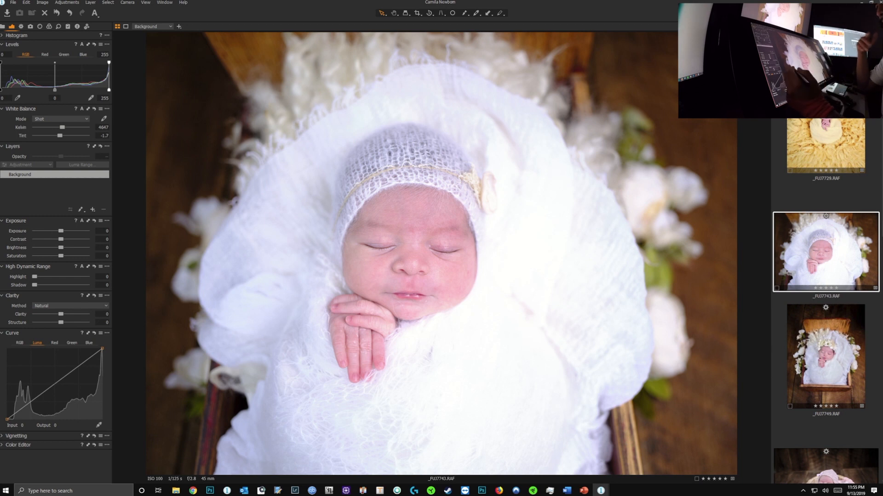
pyautogui.moveTo(40, 277); pyautogui.dragTo(99, 281)
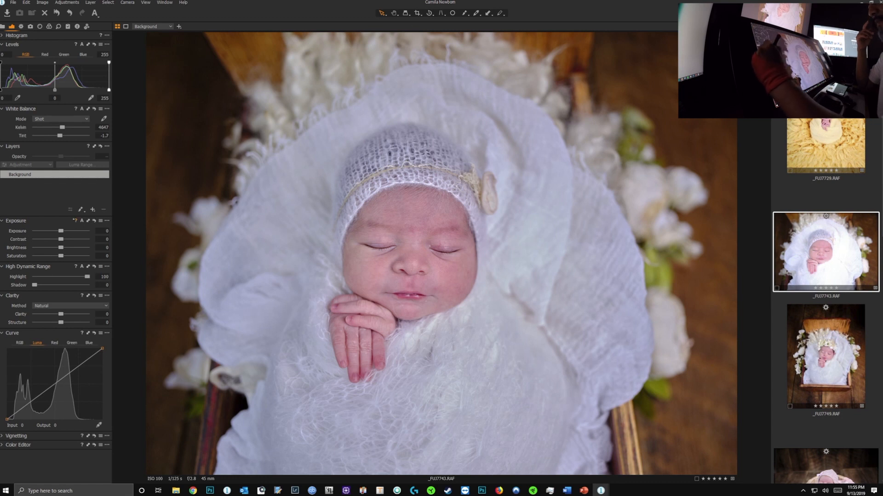
# Apply auto levels and set Exposure to 0.63, checking the remaining clipping with the exposure warning.
pyautogui.moveTo(61, 232); pyautogui.dragTo(66, 231)
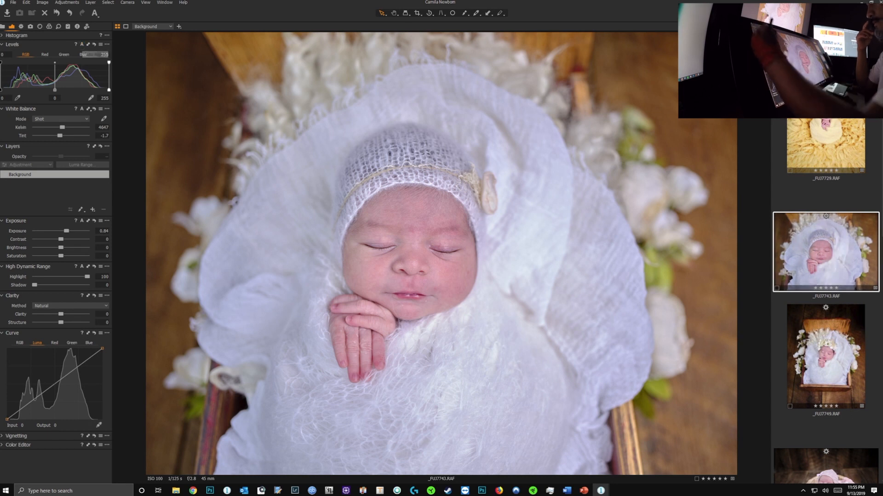
pyautogui.click(81, 45)
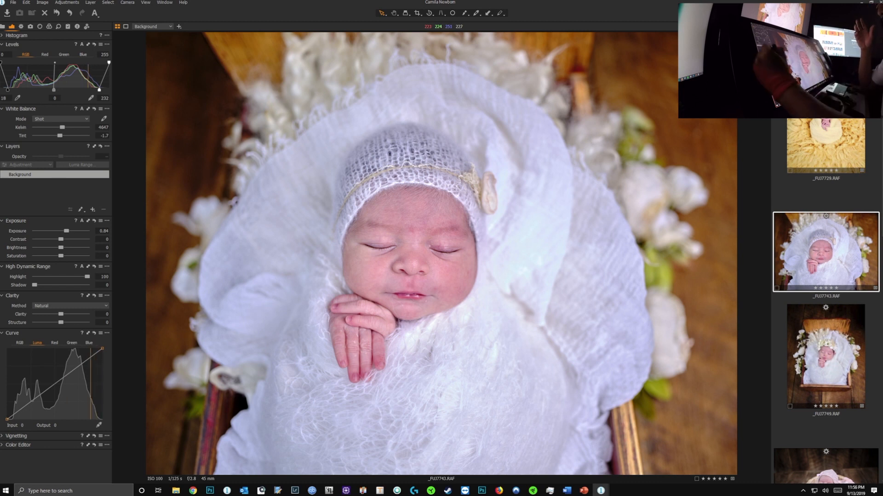
pyautogui.moveTo(67, 231); pyautogui.dragTo(65, 231)
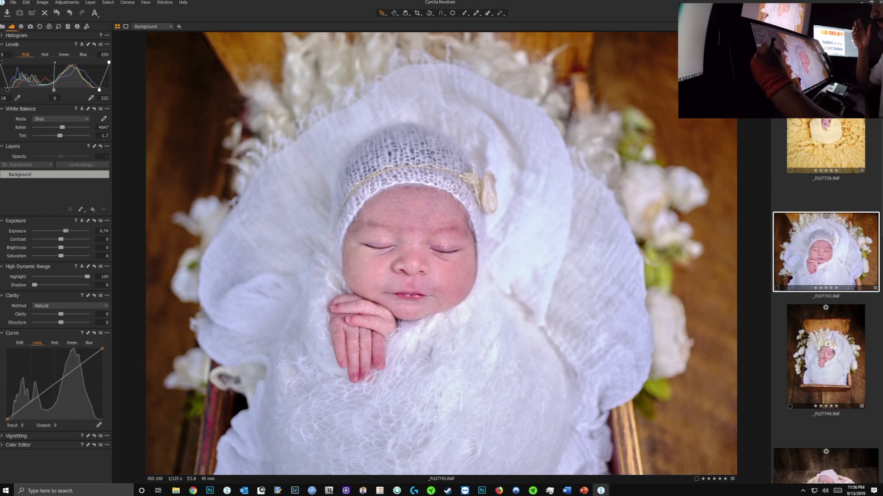
pyautogui.moveTo(66, 231); pyautogui.dragTo(68, 232)
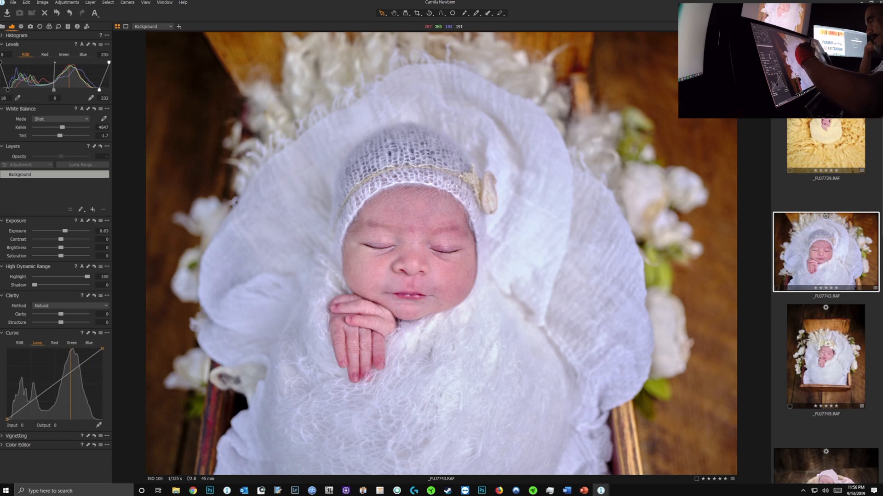
pyautogui.hotkey('ctrl', 'e')
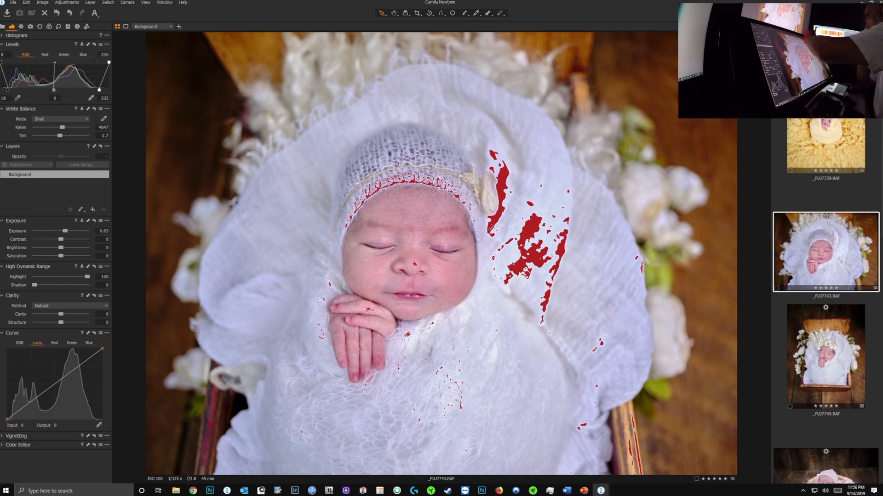
pyautogui.hotkey('ctrl', 'e')
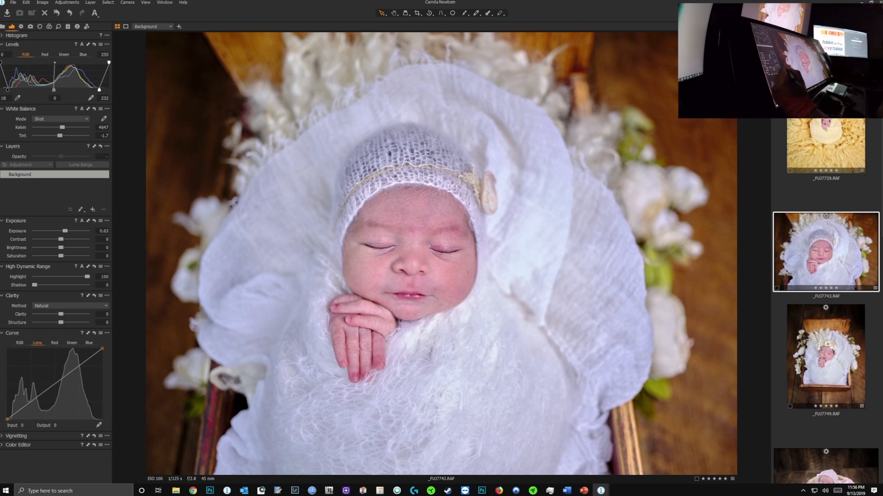
# Set the photo's Contrast to 9, Clarity to -24 and Structure to 1.
pyautogui.moveTo(60, 239); pyautogui.dragTo(66, 239)
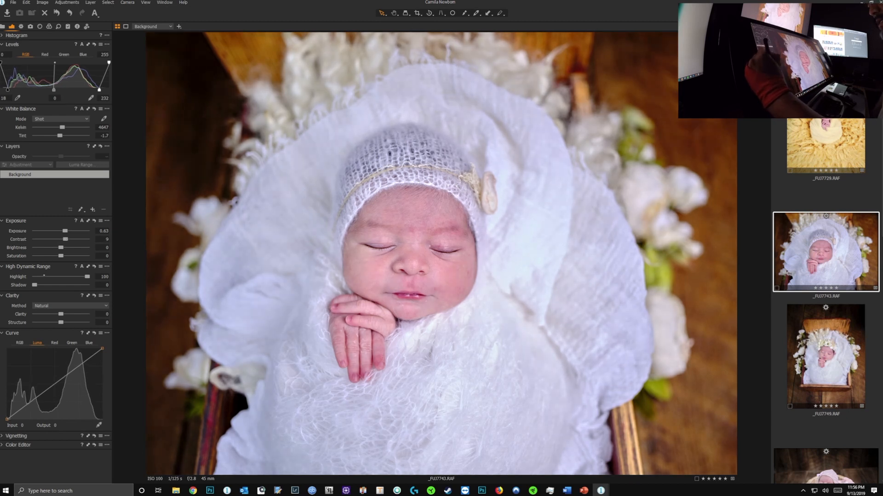
pyautogui.moveTo(60, 314); pyautogui.dragTo(56, 314)
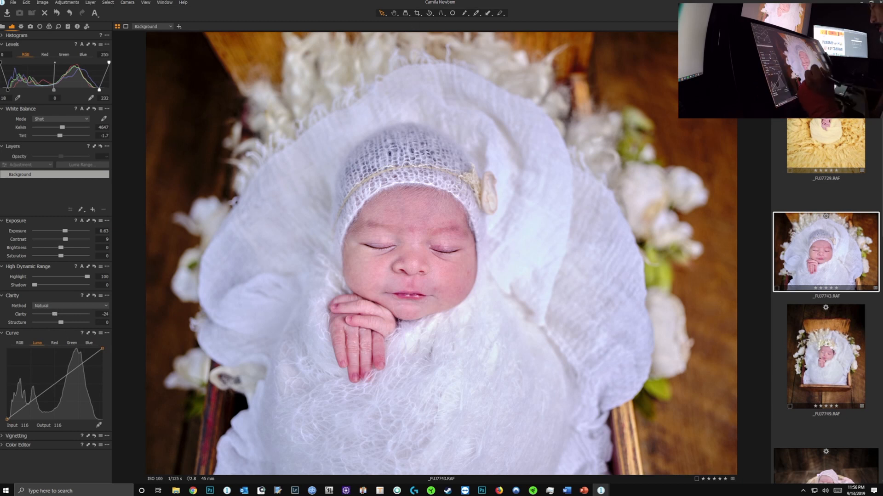
pyautogui.moveTo(61, 322); pyautogui.dragTo(62, 323)
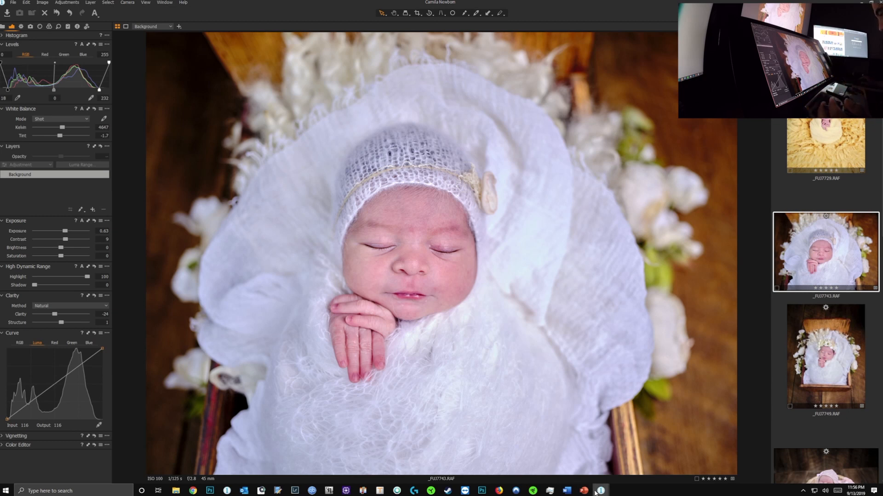
# Switch to Task Manager to check the memory and CPU use of Capture One, and return to the photo.
pyautogui.click(550, 491)
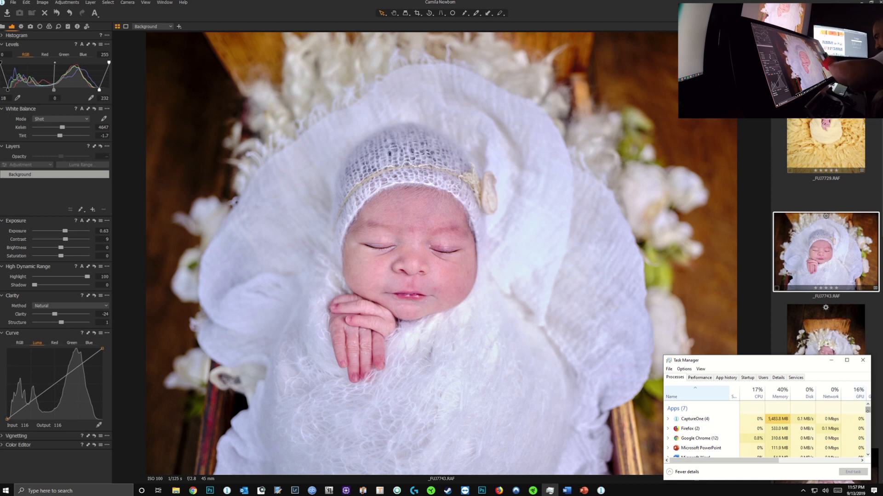
pyautogui.moveTo(867, 411)
pyautogui.mouseDown()
pyautogui.moveTo(868, 427)
pyautogui.moveTo(867, 409)
pyautogui.mouseUp()
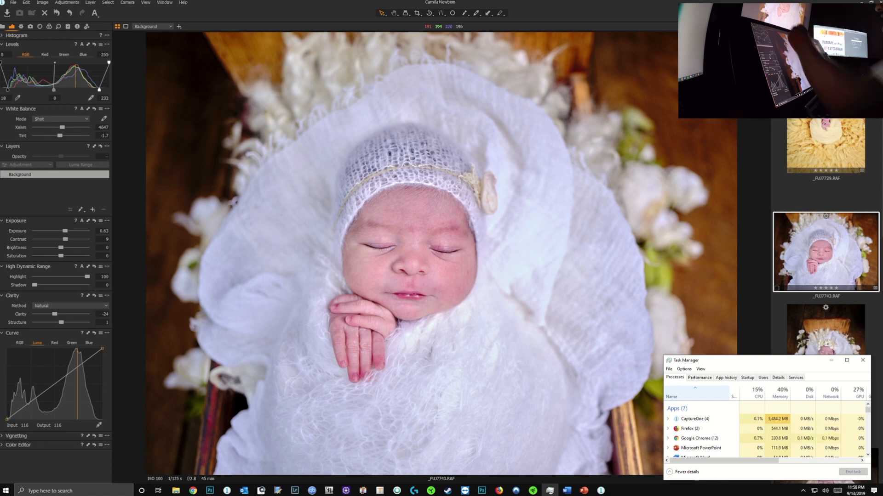
pyautogui.click(378, 251)
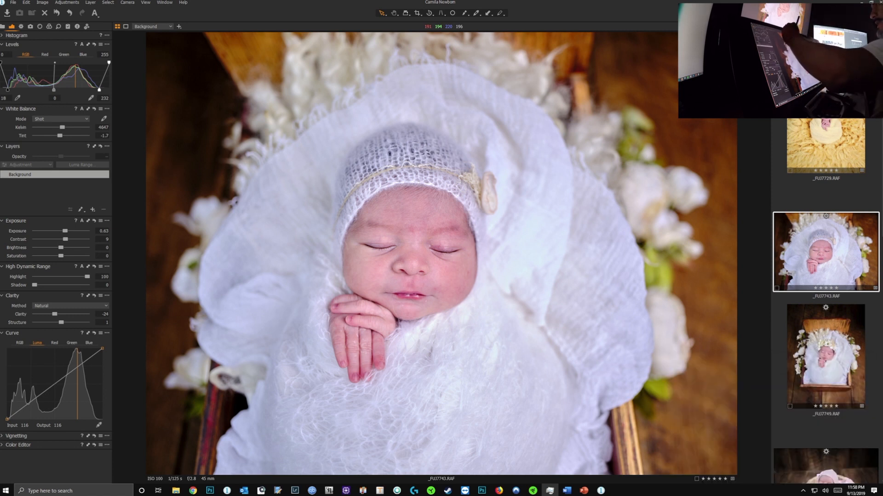
# Examine the baby's face in the knit-hat photo up close for skin redness and blemishes around the eyes and nose.
pyautogui.click(378, 248)
pyautogui.moveTo(378, 249)
pyautogui.mouseDown()
pyautogui.moveTo(442, 252)
pyautogui.moveTo(378, 249)
pyautogui.mouseUp()
pyautogui.press('h')
pyautogui.doubleClick(426, 251)
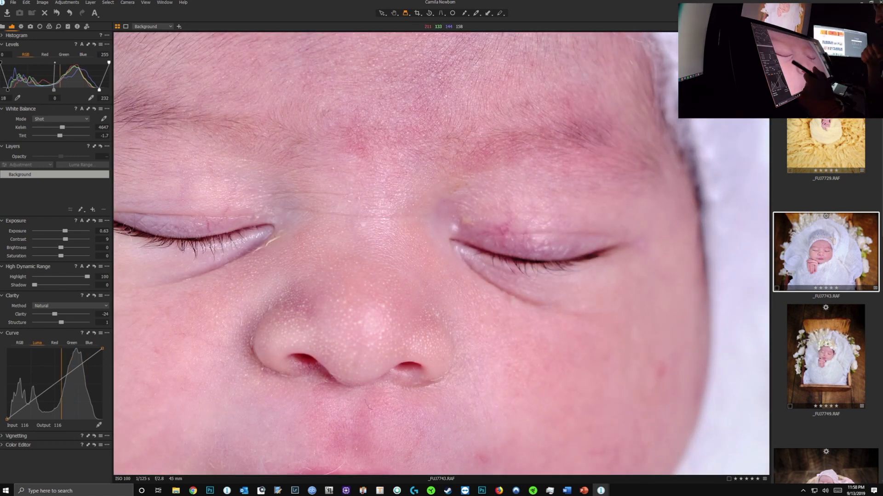
pyautogui.moveTo(269, 253); pyautogui.dragTo(504, 241)
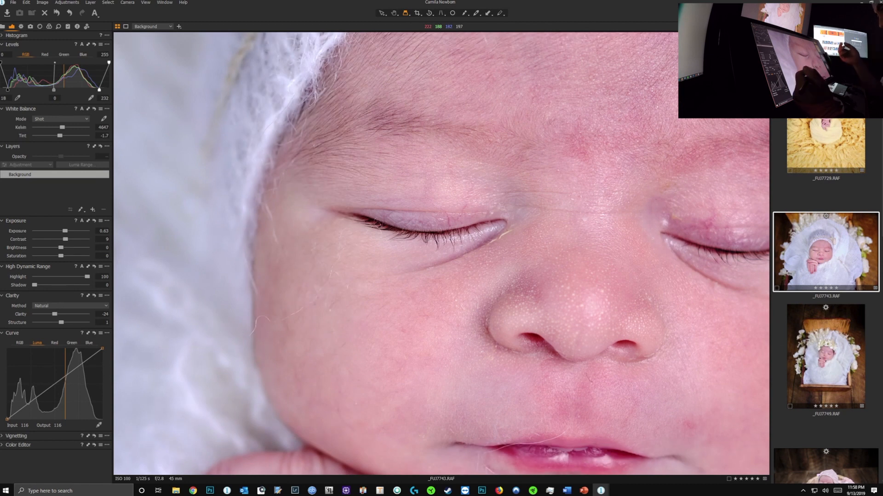
pyautogui.scroll(-3, 442, 254)
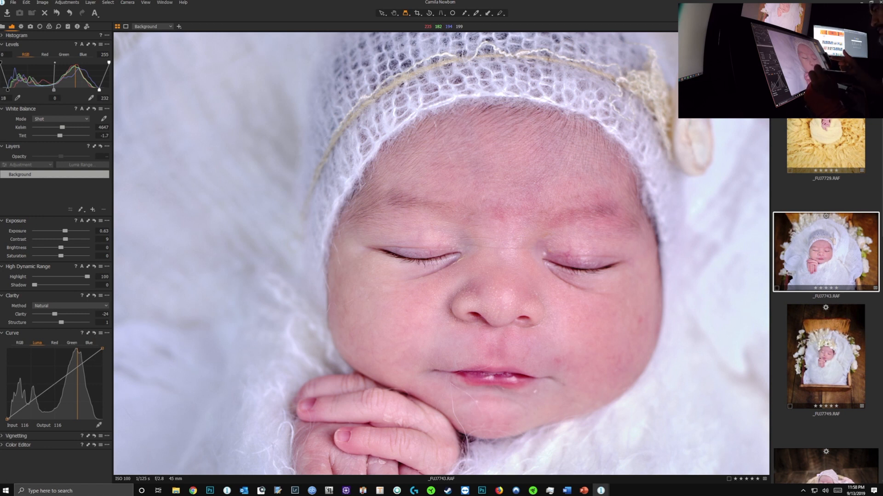
pyautogui.scroll(-3, 441, 253)
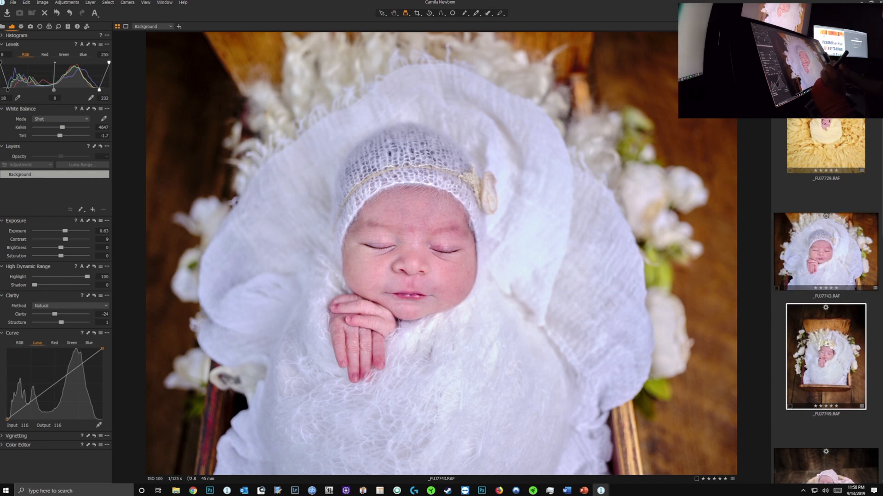
# Open the flower-crown photo _FUJ7749.RAF and examine the skin of the baby's face up close.
pyautogui.click(826, 358)
pyautogui.scroll(5, 460, 246)
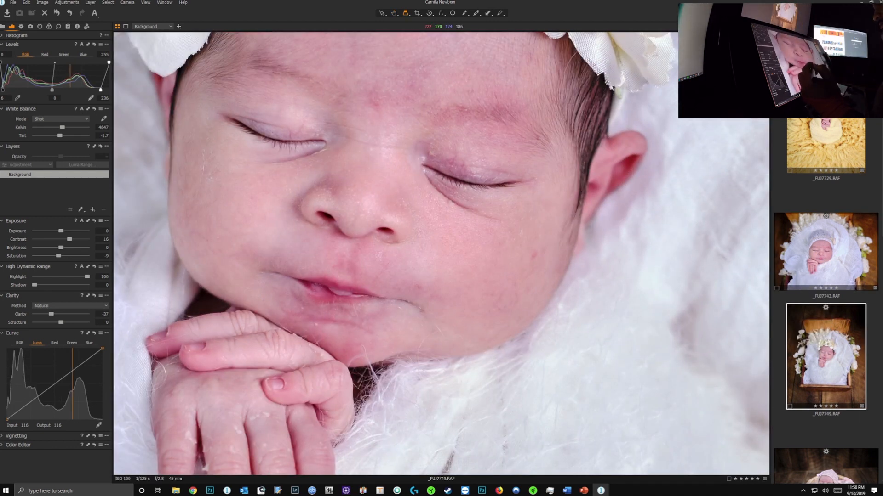
pyautogui.scroll(-1, 441, 276)
pyautogui.scroll(4, 441, 276)
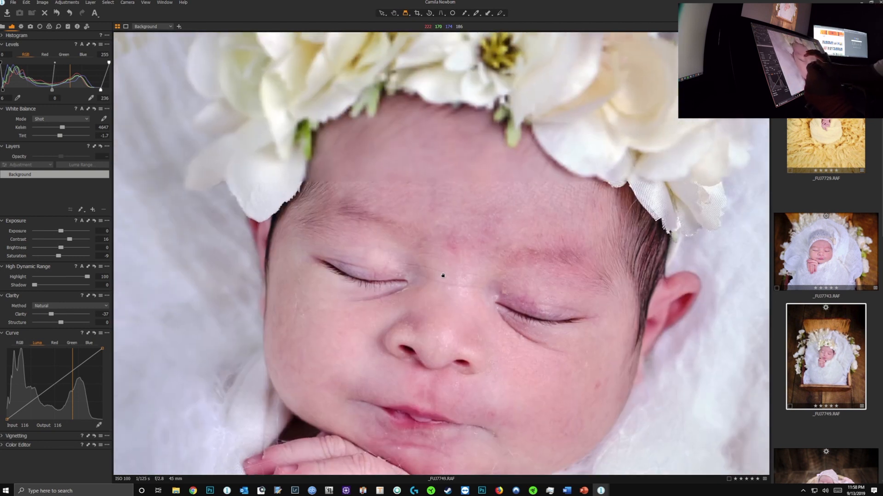
pyautogui.scroll(-2, 454, 220)
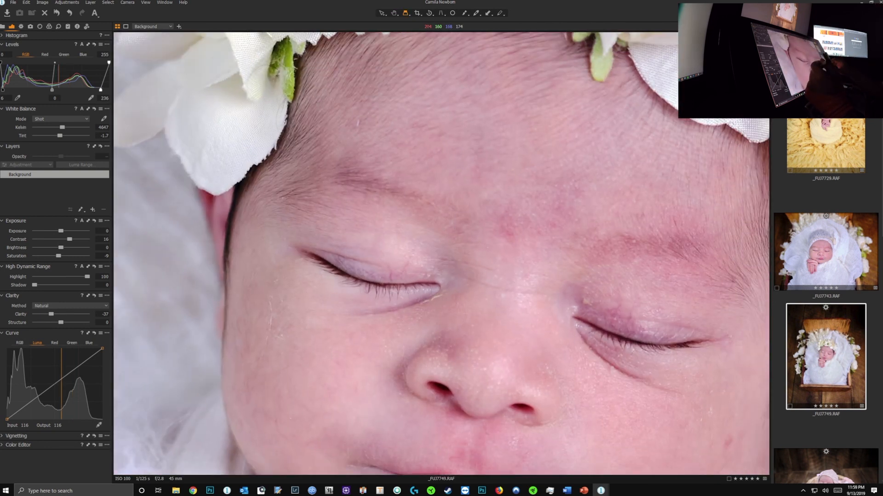
pyautogui.scroll(1, 574, 252)
pyautogui.scroll(-1, 575, 252)
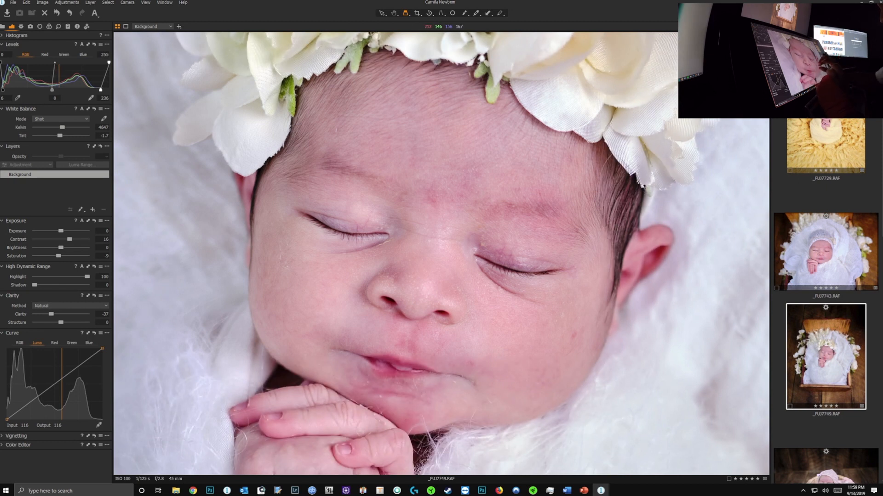
pyautogui.scroll(3, 516, 310)
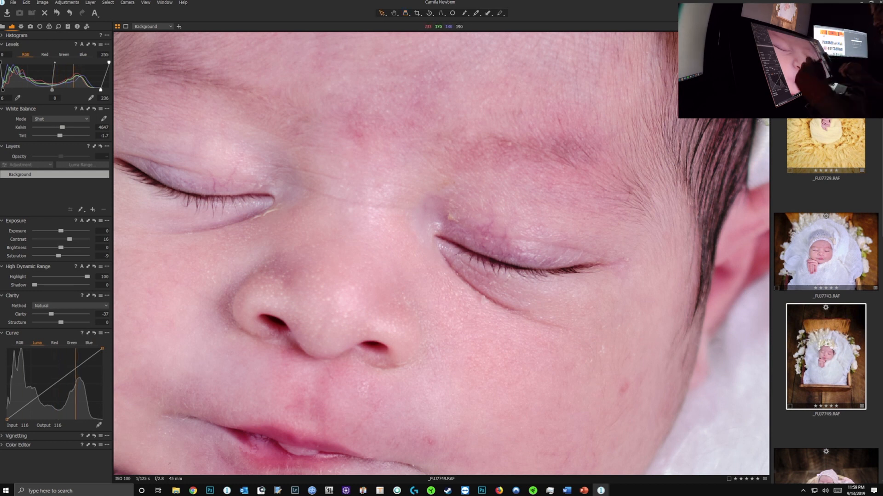
pyautogui.moveTo(453, 305); pyautogui.dragTo(628, 151)
# Examine the baby's hands in the flower-crown photo for flaky skin and return to the full image.
pyautogui.scroll(-3, 482, 316)
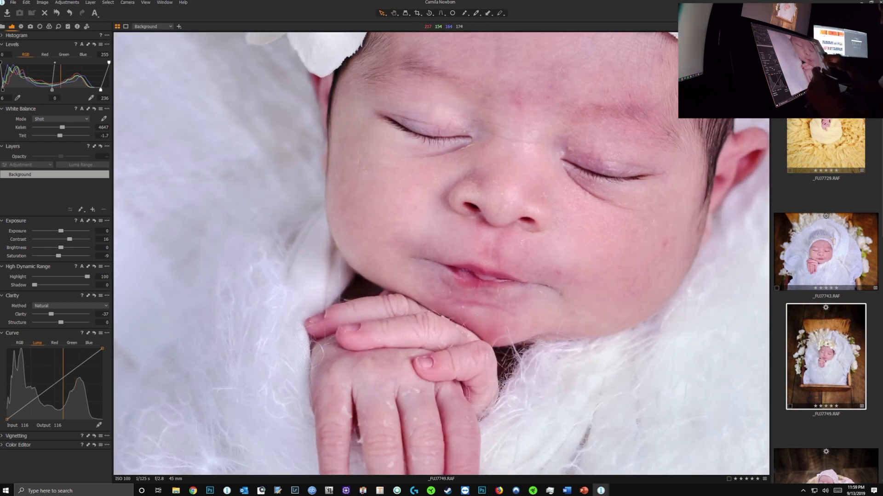
pyautogui.moveTo(453, 338); pyautogui.dragTo(453, 153)
pyautogui.scroll(4, 416, 252)
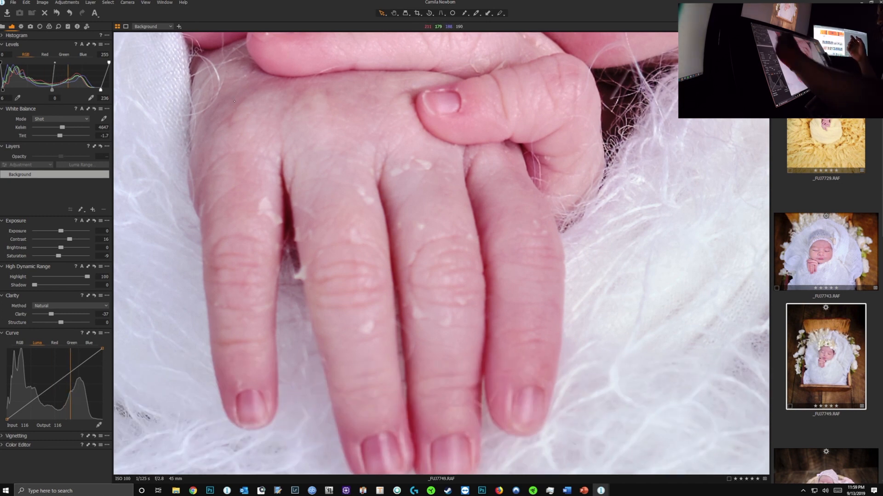
pyautogui.scroll(-4, 516, 209)
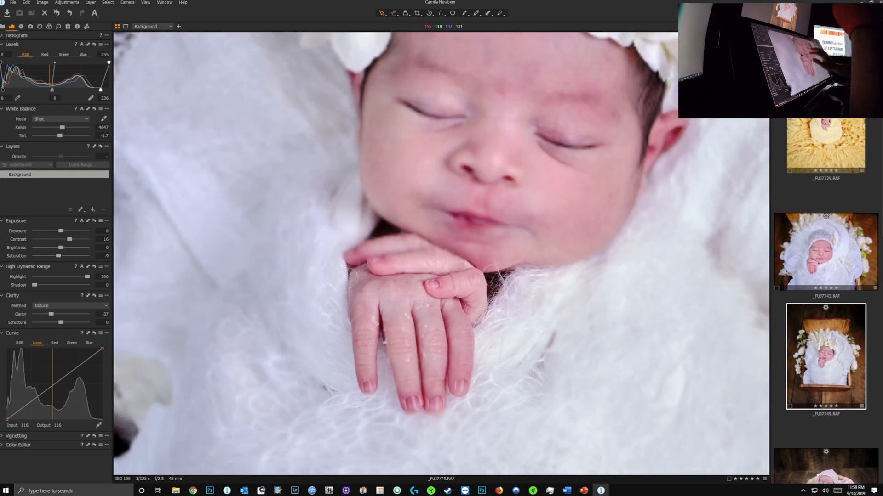
pyautogui.scroll(-3, 480, 267)
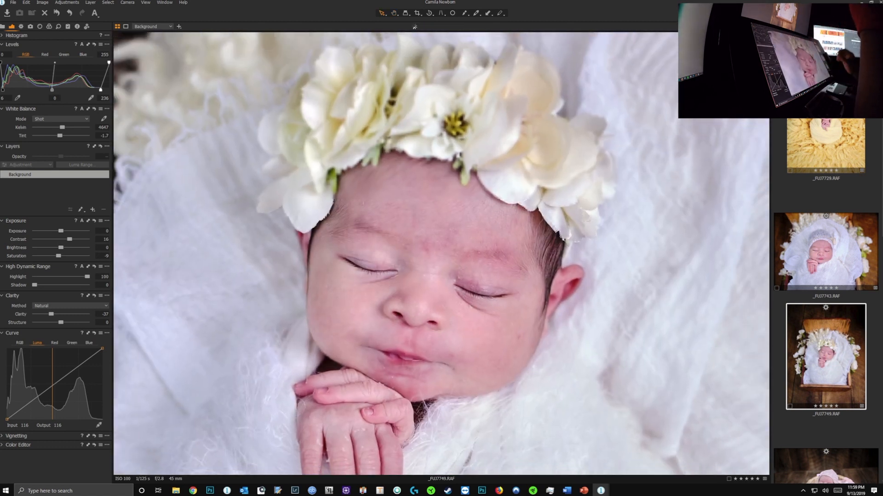
pyautogui.scroll(-4, 570, 251)
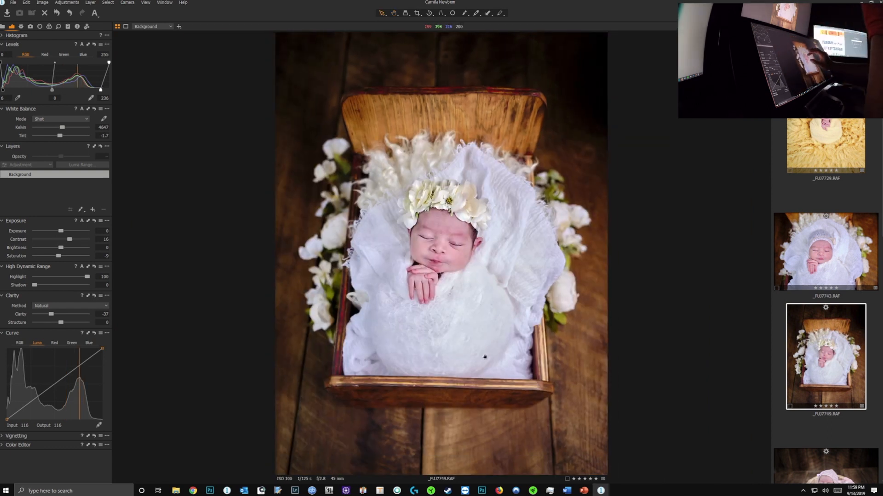
# Examine the baby's face and hands in the flower-crown photo at full view and close up.
pyautogui.scroll(2, 478, 219)
pyautogui.scroll(4, 478, 219)
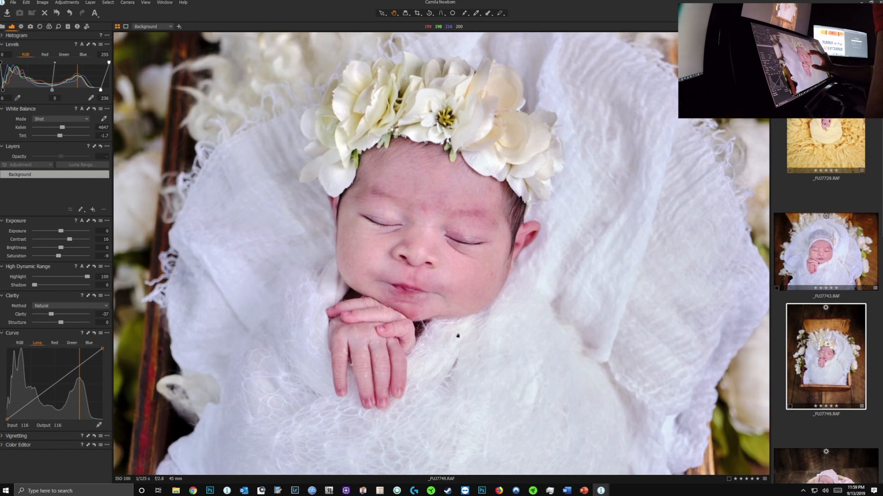
pyautogui.scroll(-4, 457, 337)
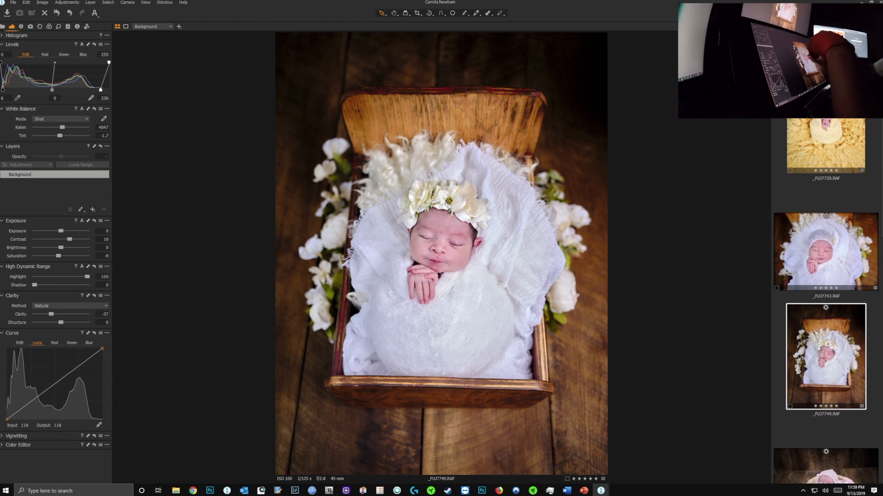
pyautogui.scroll(6, 455, 239)
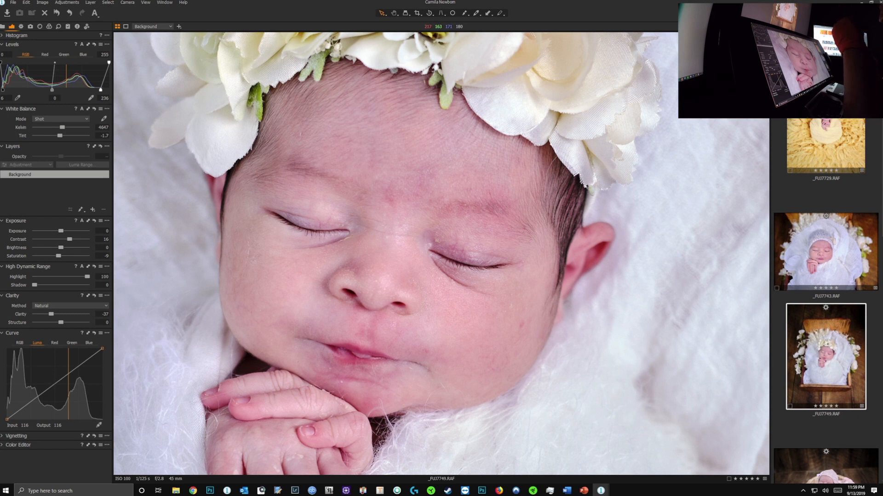
# Open the knit-hat photo _FUJ7743.RAF and compare the baby's face close up with the full image.
pyautogui.click(826, 252)
pyautogui.scroll(-6, 460, 239)
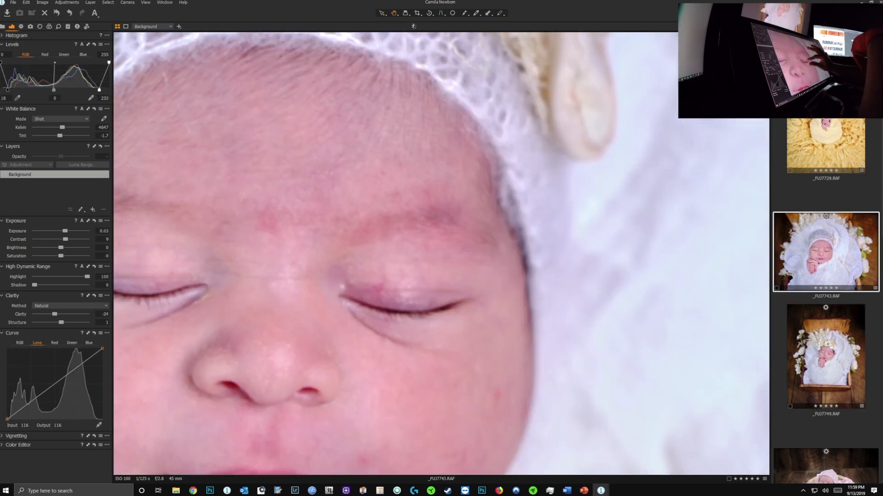
pyautogui.scroll(5, 405, 322)
pyautogui.scroll(-5, 413, 345)
pyautogui.scroll(6, 418, 390)
pyautogui.scroll(-6, 418, 390)
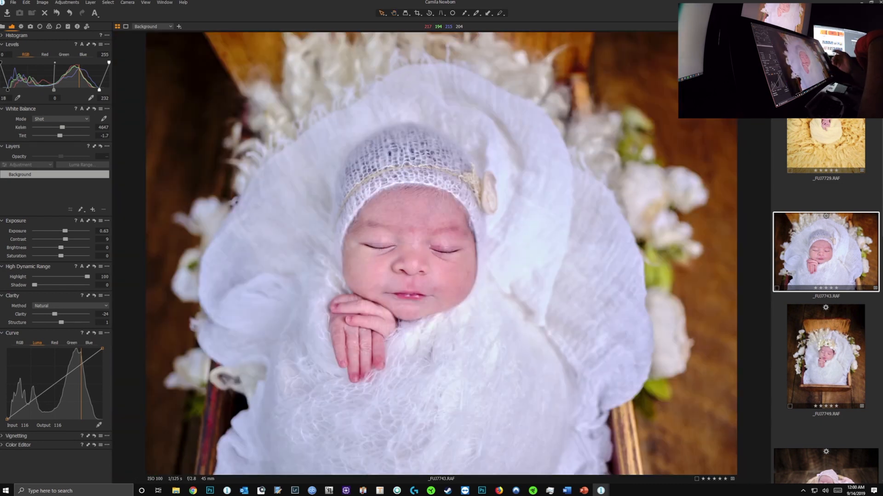
# Inspect the skin around the eyes, nose and mouth in the knit-hat photo and return to the full image.
pyautogui.scroll(6, 427, 267)
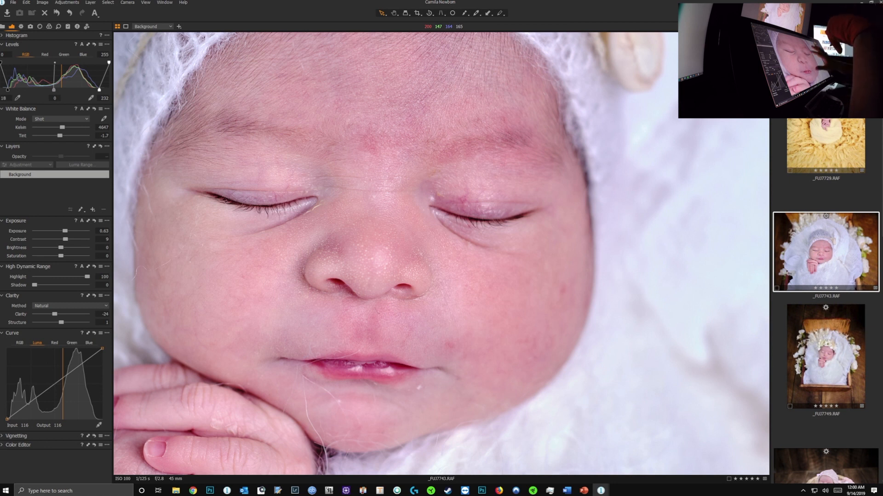
pyautogui.scroll(-5, 441, 253)
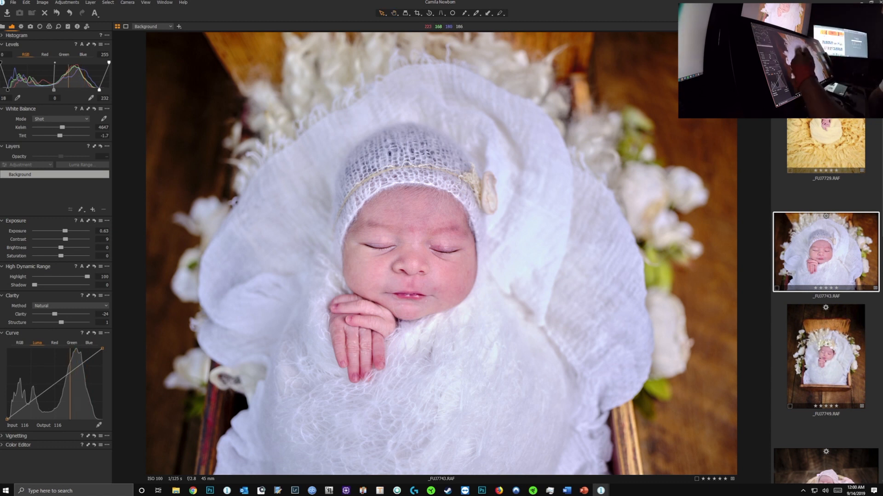
pyautogui.doubleClick(372, 247)
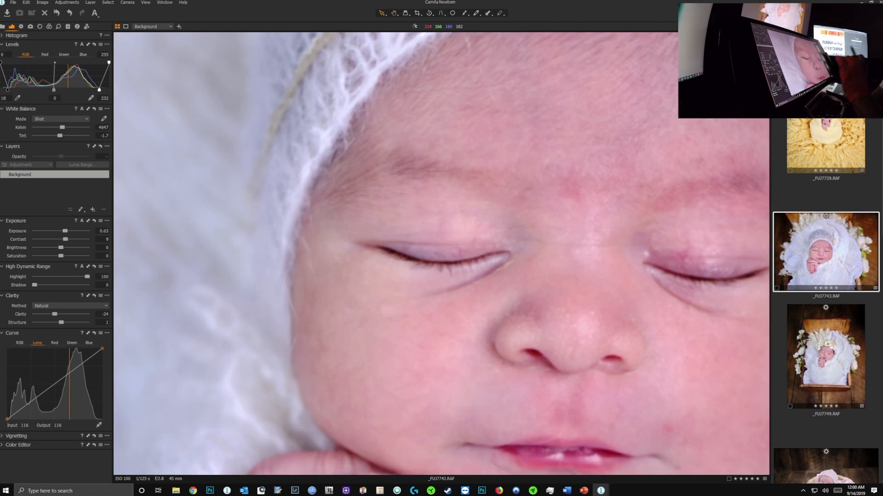
pyautogui.scroll(-3, 388, 282)
pyautogui.doubleClick(389, 282)
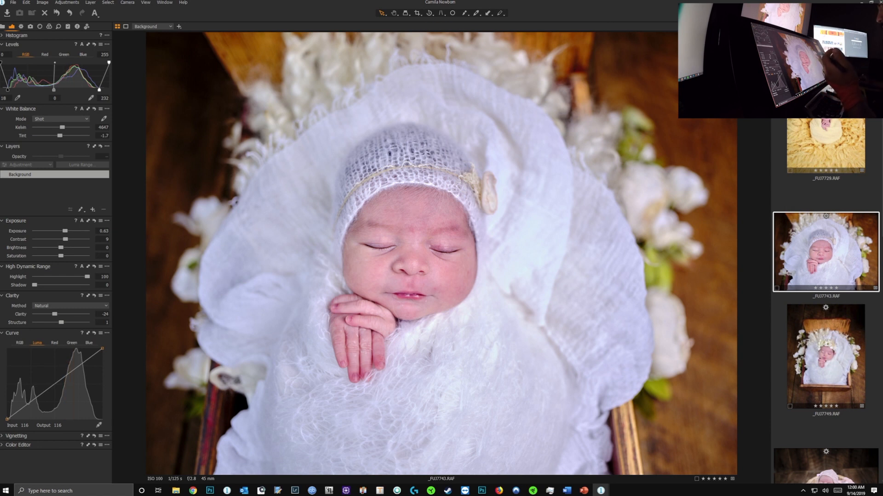
# Shrink the Capture One window and arrange it beside Task Manager so both are fully visible.
pyautogui.click(871, 2)
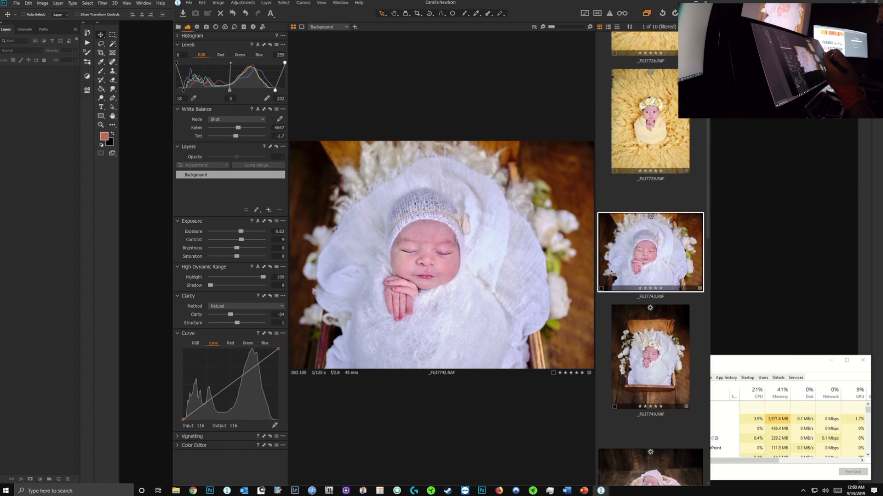
pyautogui.moveTo(765, 364)
pyautogui.mouseDown()
pyautogui.moveTo(770, 349)
pyautogui.moveTo(757, 349)
pyautogui.mouseUp()
pyautogui.click(570, 18)
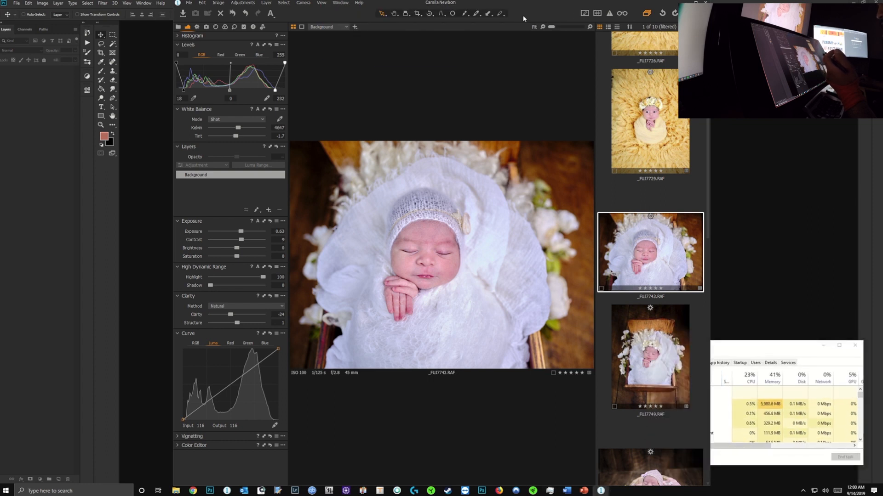
pyautogui.moveTo(526, 9); pyautogui.dragTo(384, 87)
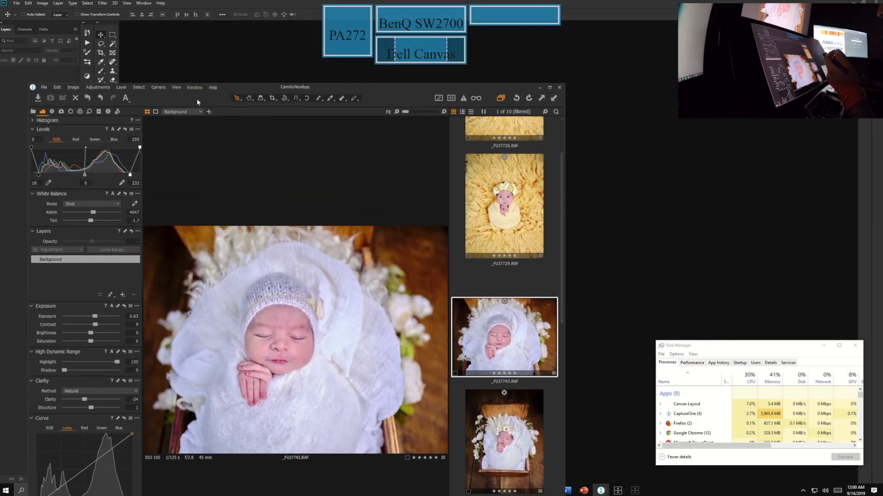
pyautogui.moveTo(228, 87); pyautogui.dragTo(236, 15)
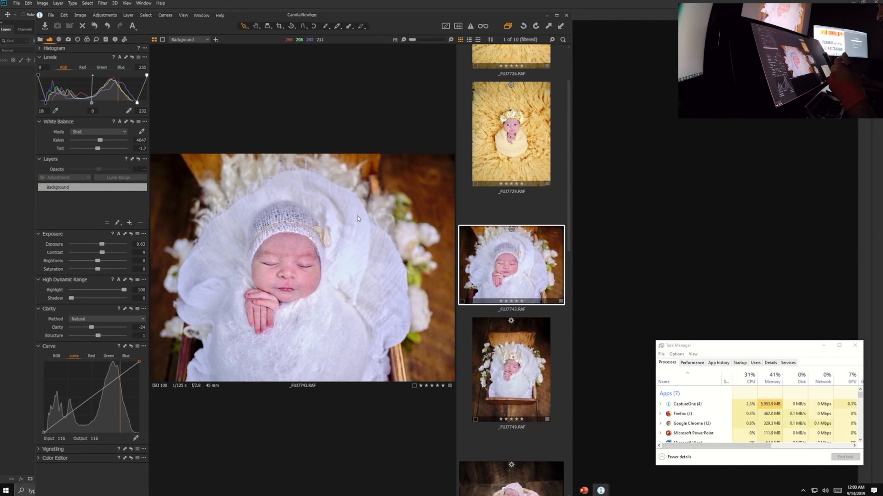
# Switch between the flower-crown and knit-hat photos and examine the knit-hat baby's face beside Task Manager's resource readings.
pyautogui.click(511, 371)
pyautogui.click(512, 265)
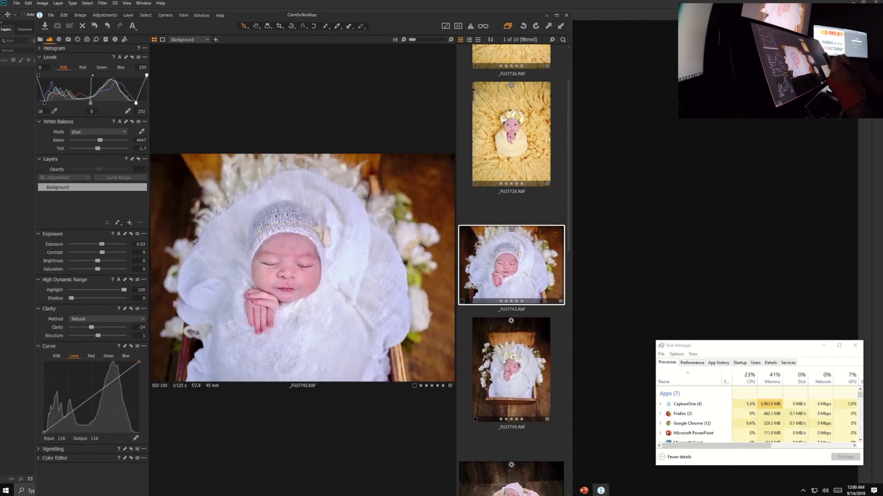
pyautogui.click(511, 370)
pyautogui.click(512, 265)
pyautogui.scroll(6, 288, 270)
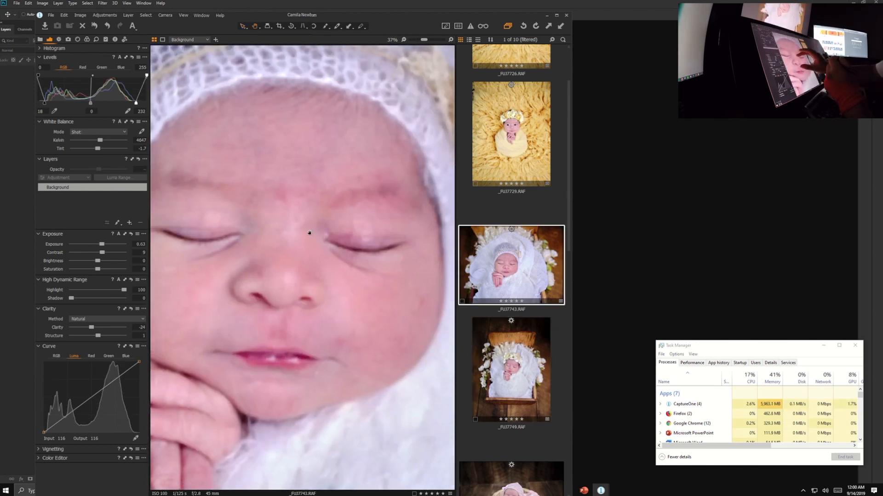
pyautogui.scroll(1, 239, 235)
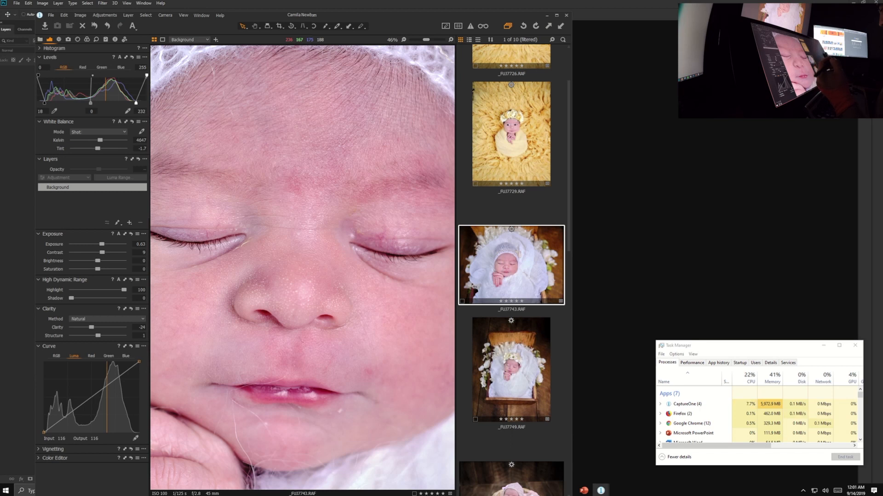
pyautogui.scroll(-7, 269, 268)
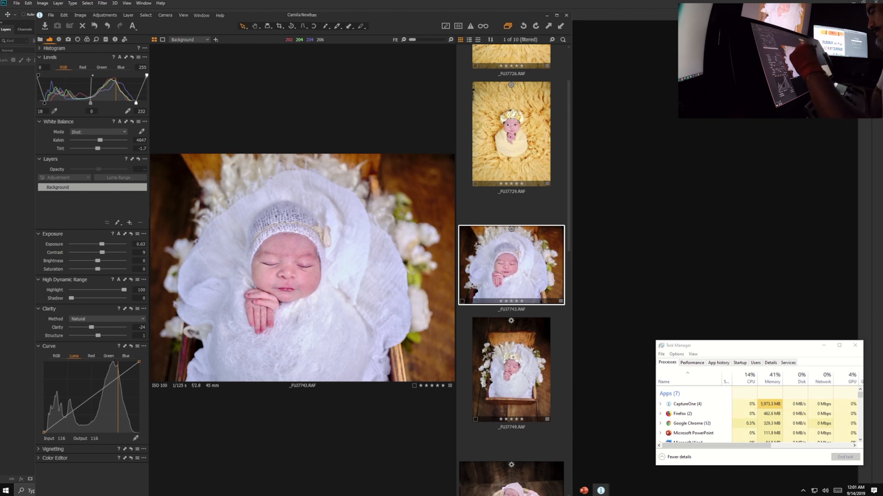
# Examine the closed eyelid, lashes and surrounding skin in the knit-hat photo at up to about 155% magnification.
pyautogui.scroll(5, 251, 237)
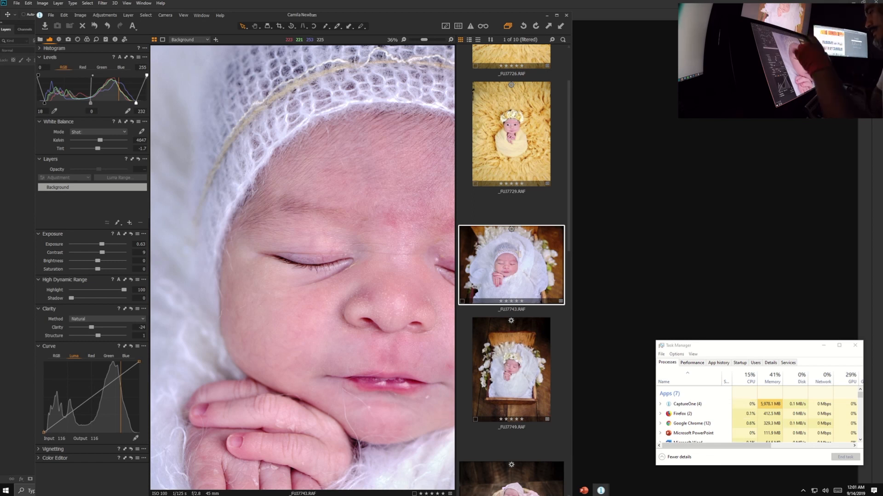
pyautogui.scroll(-6, 257, 328)
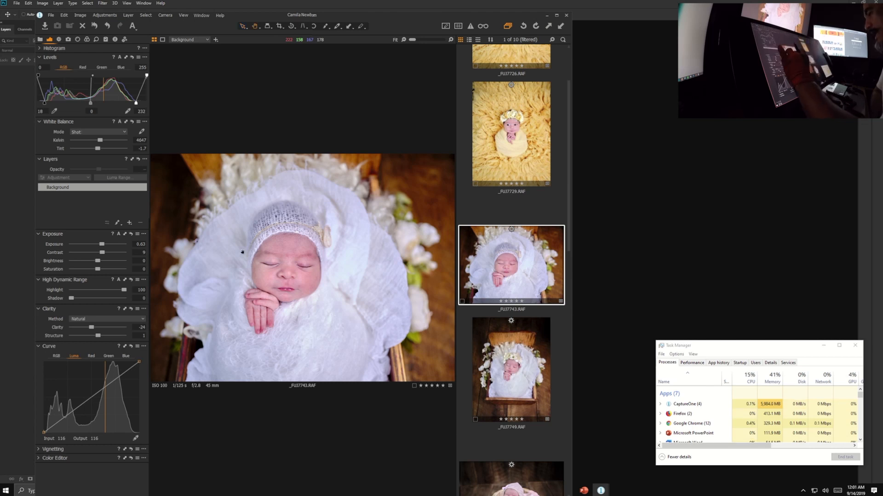
pyautogui.scroll(4, 243, 252)
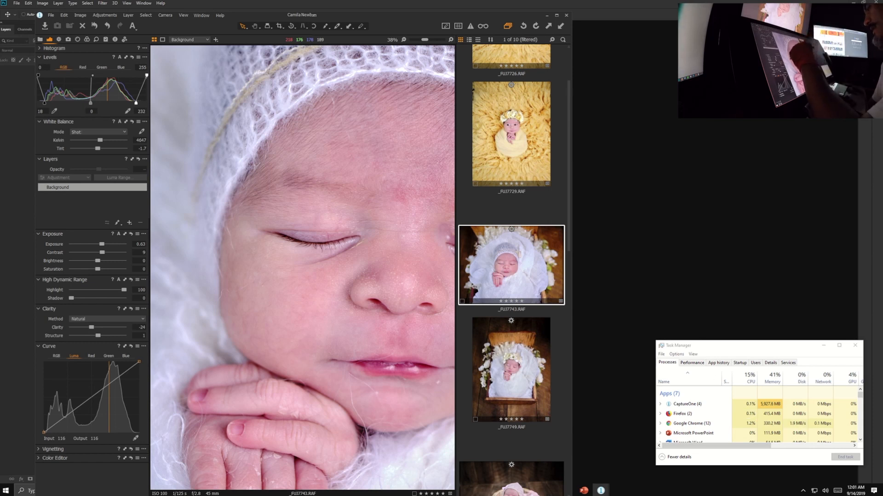
pyautogui.press('h')
pyautogui.scroll(5, 324, 243)
pyautogui.scroll(-2, 302, 224)
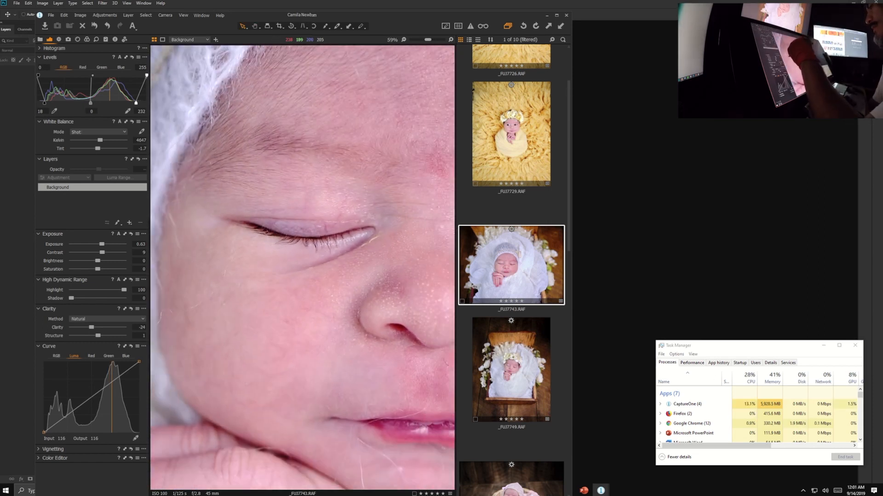
pyautogui.scroll(3, 302, 229)
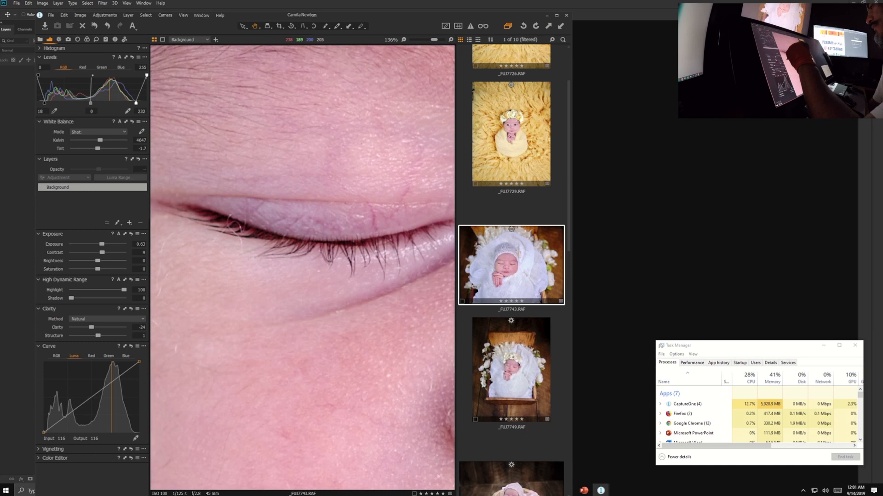
pyautogui.scroll(-4, 302, 230)
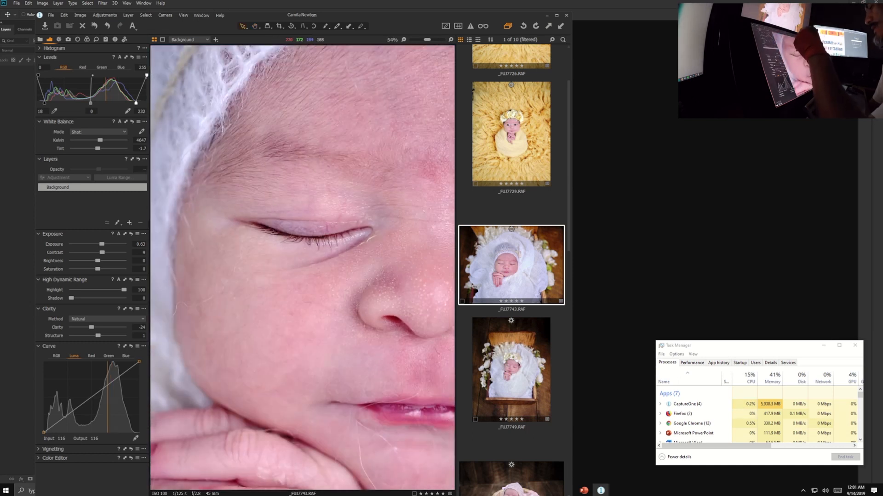
pyautogui.scroll(3, 292, 206)
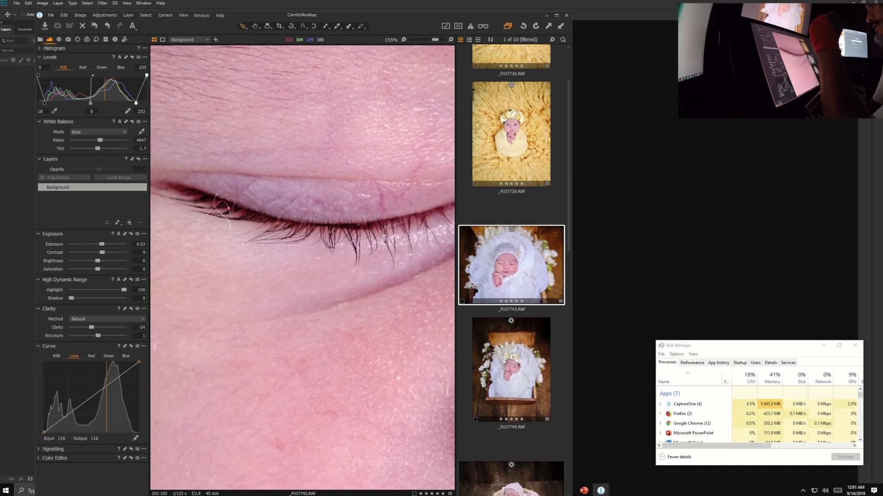
# Check the face and hands in the knit-hat photo at medium magnification and return to the full image.
pyautogui.scroll(-5, 292, 207)
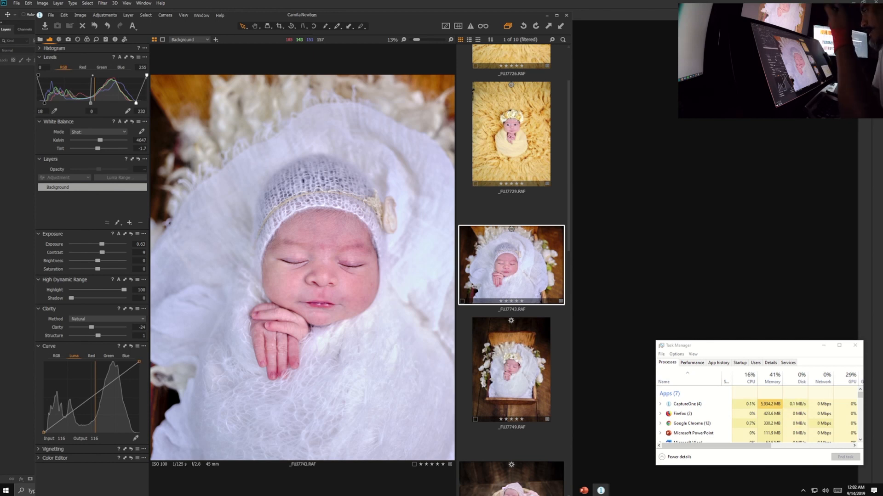
pyautogui.scroll(5, 304, 269)
pyautogui.scroll(-5, 302, 267)
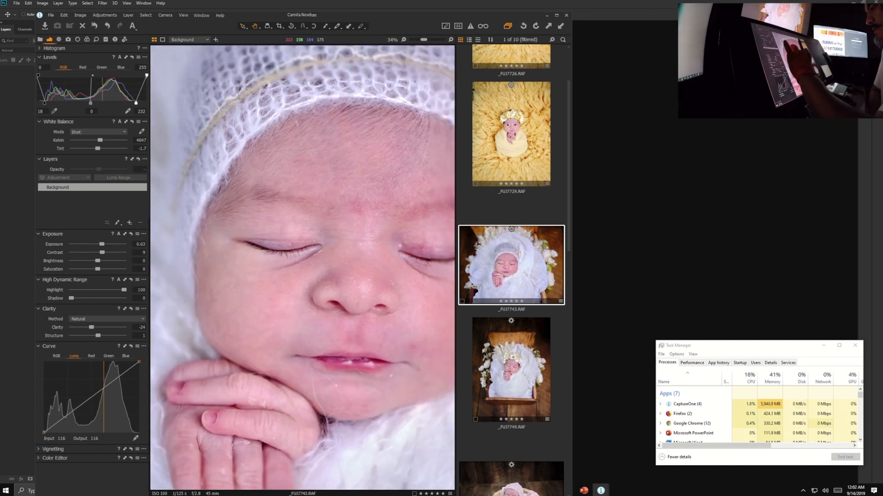
pyautogui.scroll(4, 303, 267)
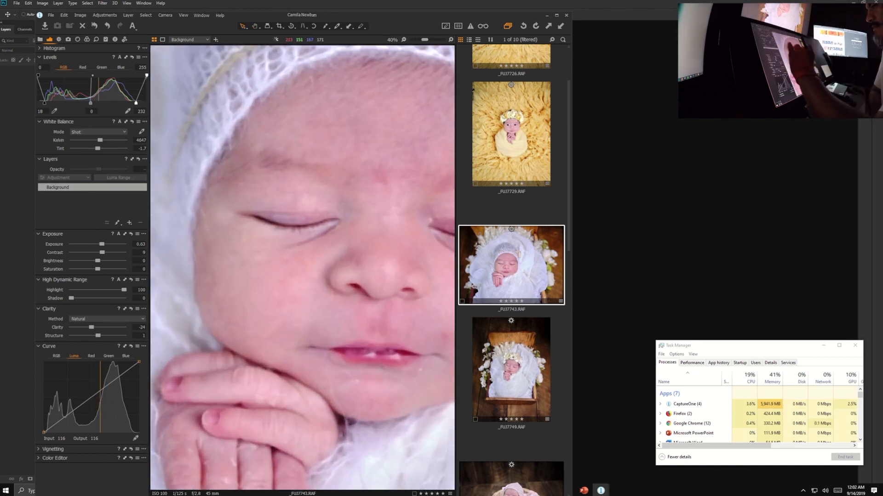
pyautogui.scroll(-4, 303, 268)
pyautogui.scroll(-1, 303, 267)
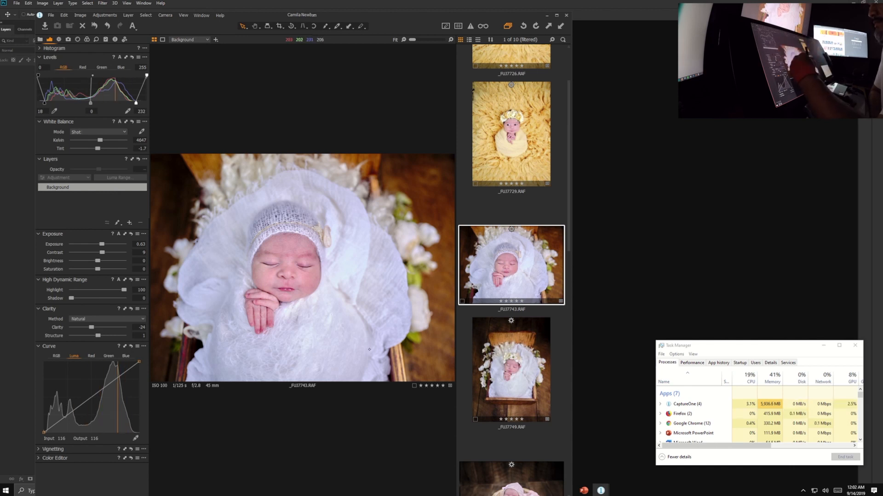
# Set the output destination for the PSD export to the Desktop folder.
pyautogui.click(57, 40)
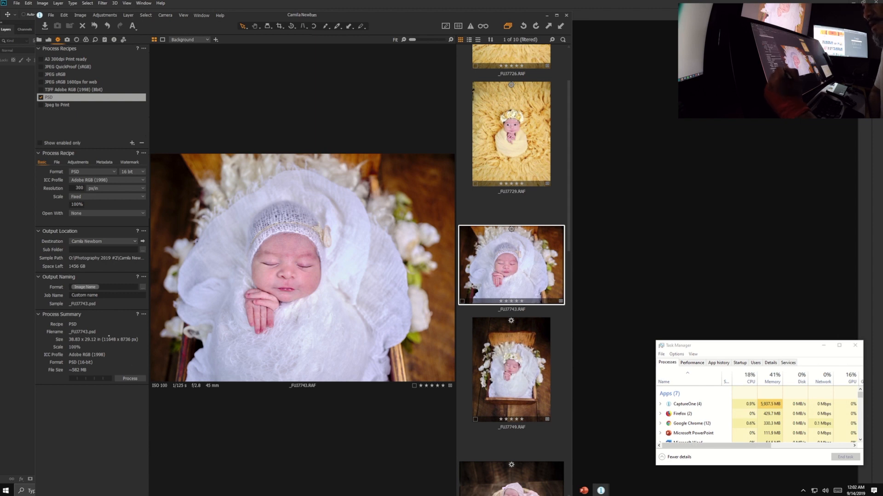
pyautogui.click(103, 241)
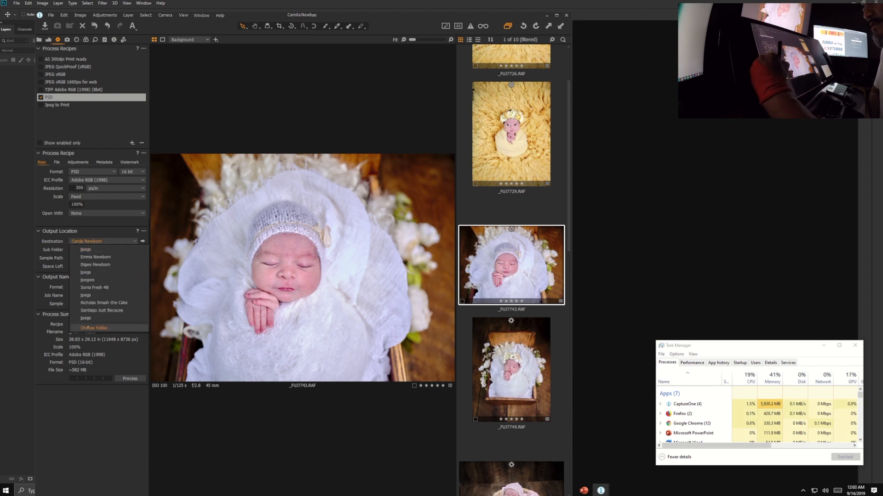
pyautogui.click(88, 328)
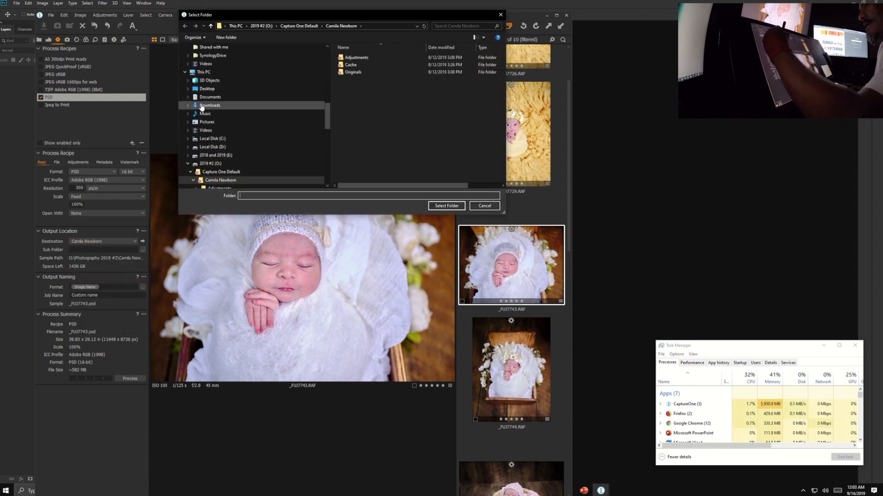
pyautogui.click(204, 89)
pyautogui.click(439, 205)
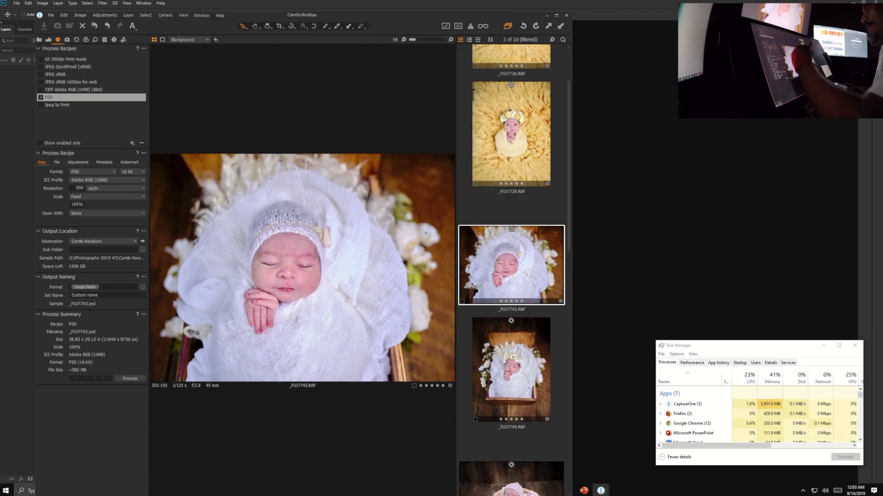
# Process the knit-hat photo with the PSD recipe and close Capture One without backing up the catalog.
pyautogui.click(130, 378)
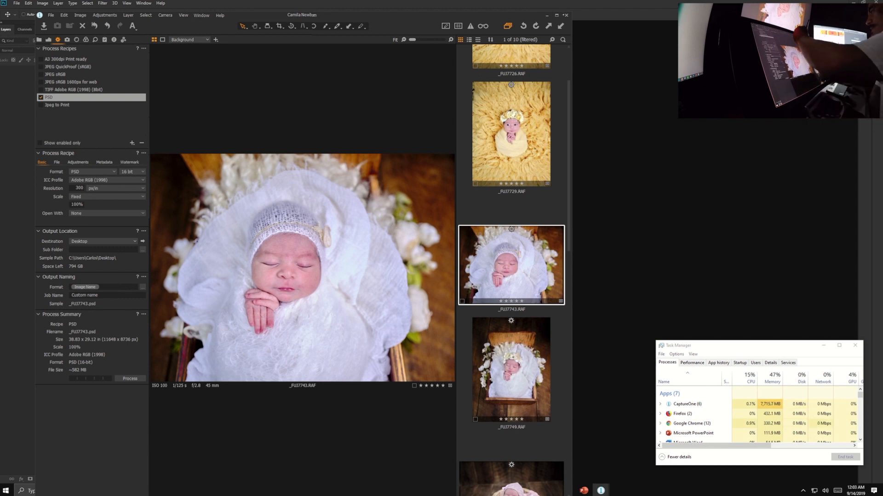
pyautogui.click(566, 16)
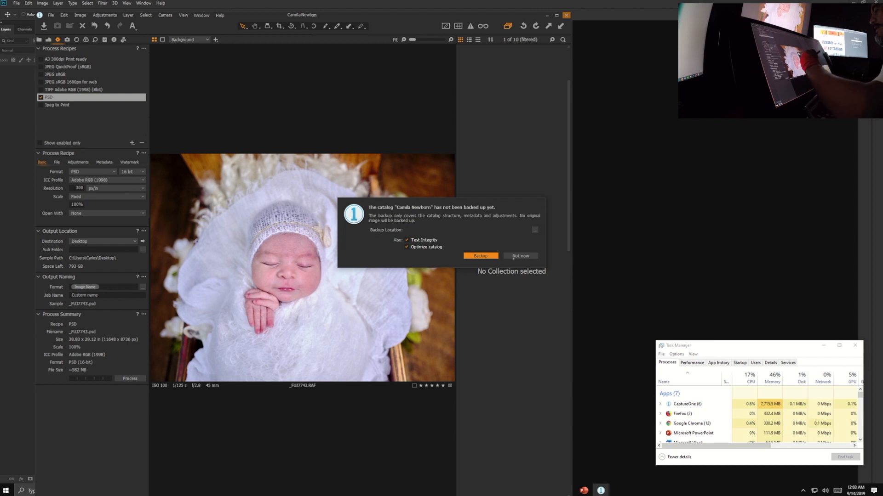
pyautogui.click(517, 256)
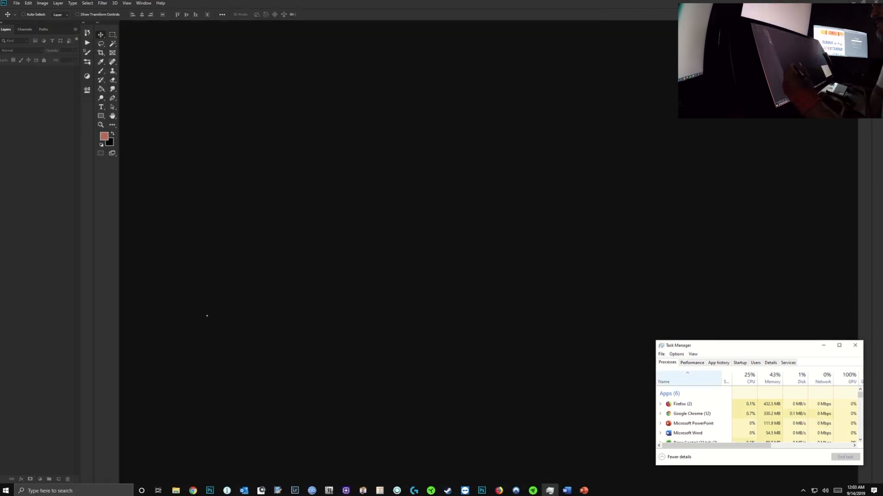
# Switch to Photoshop and open the exported _FUJ7743.psd from the Desktop folder.
pyautogui.click(416, 222)
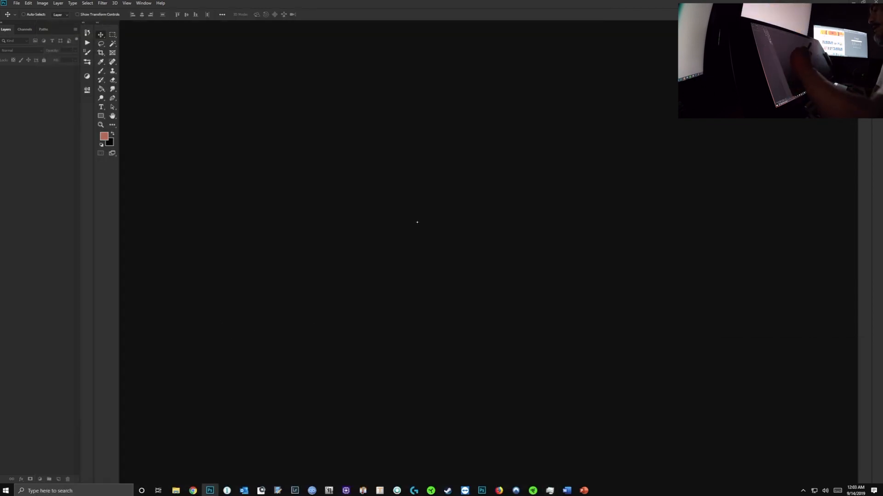
pyautogui.doubleClick(417, 222)
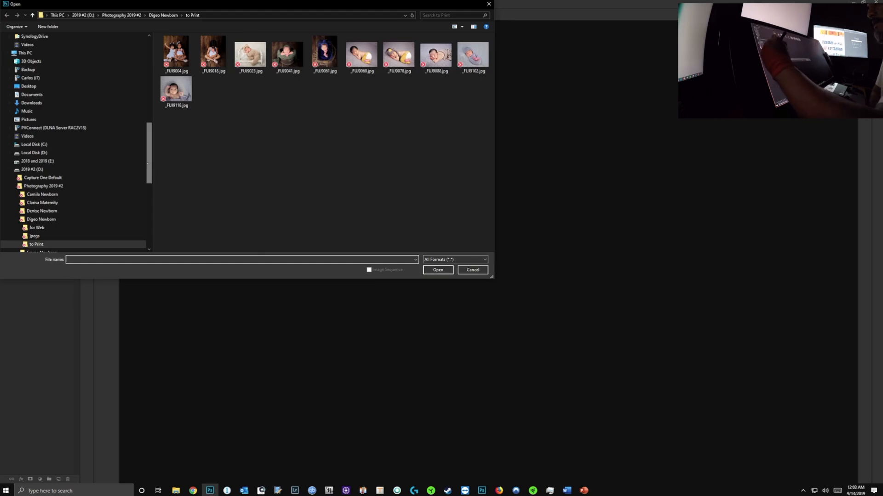
pyautogui.moveTo(150, 129); pyautogui.dragTo(149, 74)
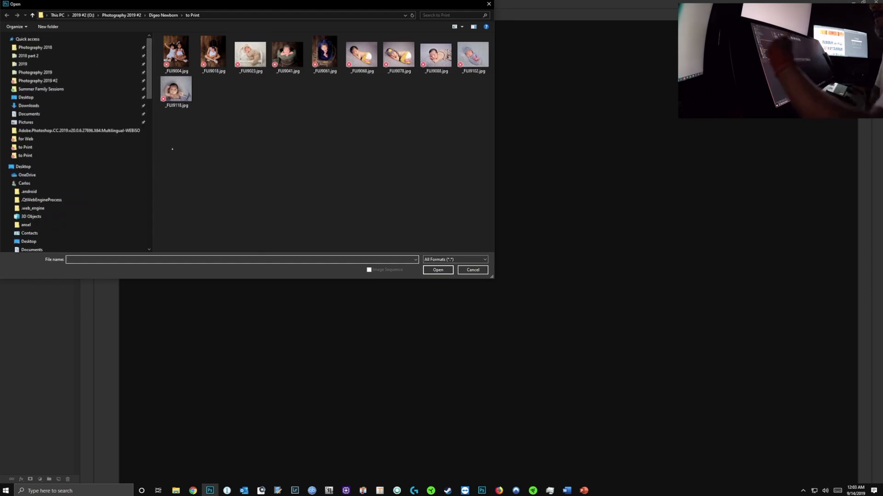
pyautogui.click(26, 98)
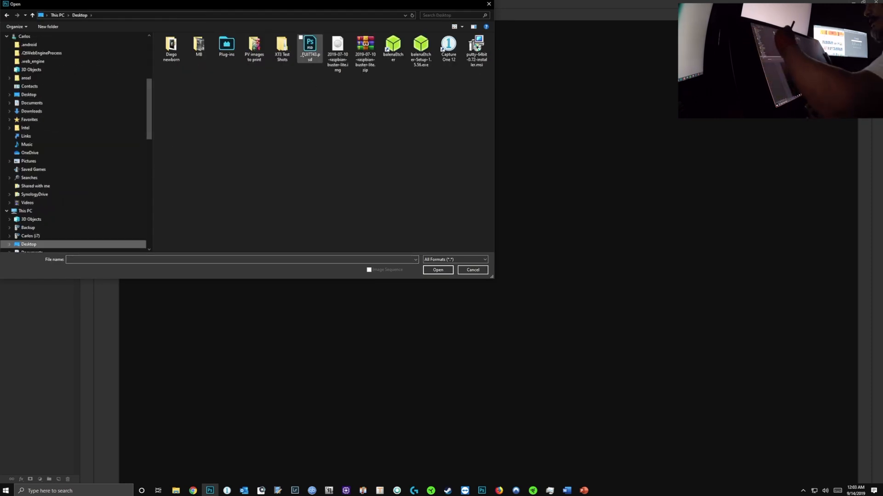
pyautogui.doubleClick(310, 46)
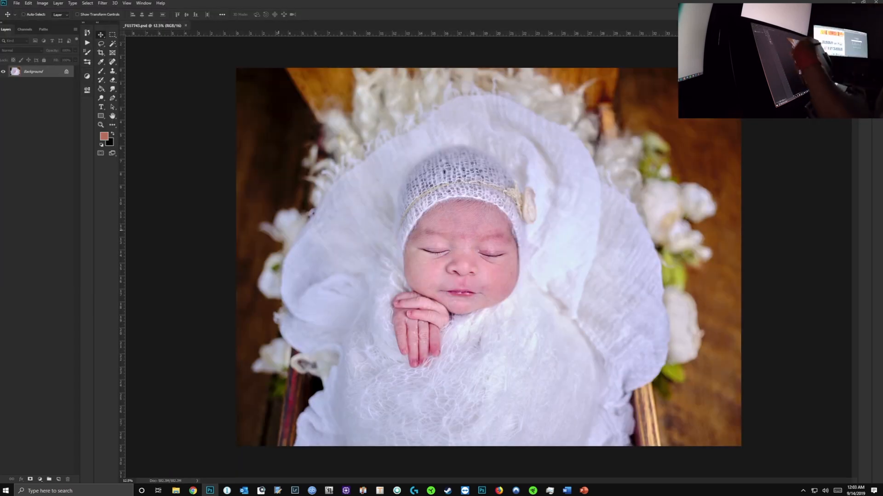
# Restore the Photoshop window from full screen, then reposition and resize it to leave free space beside the photo.
pyautogui.click(864, 2)
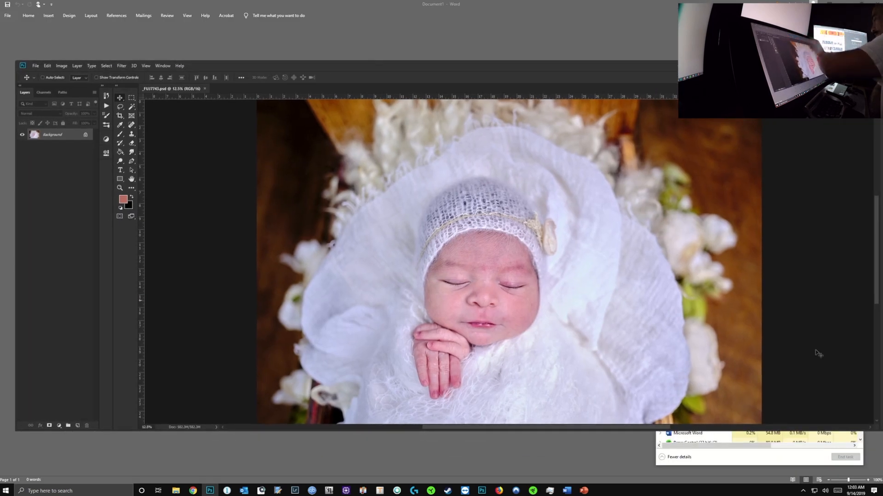
pyautogui.moveTo(882, 431); pyautogui.dragTo(882, 424)
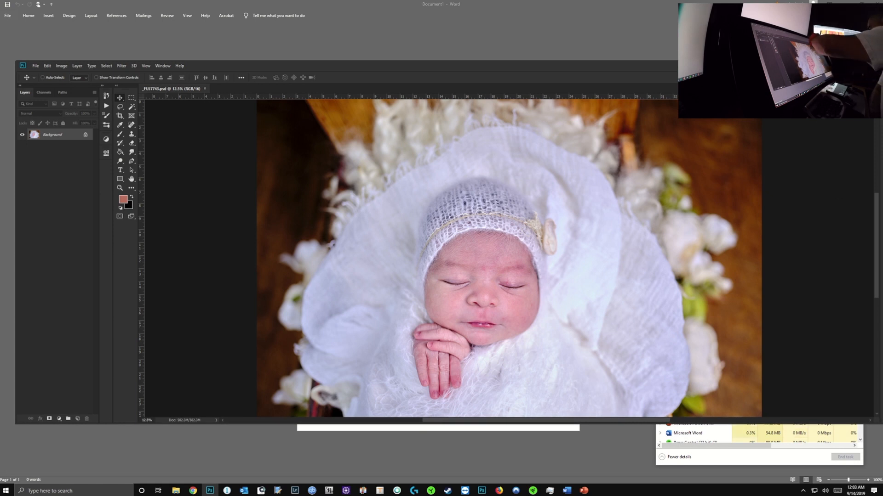
pyautogui.click(13, 58)
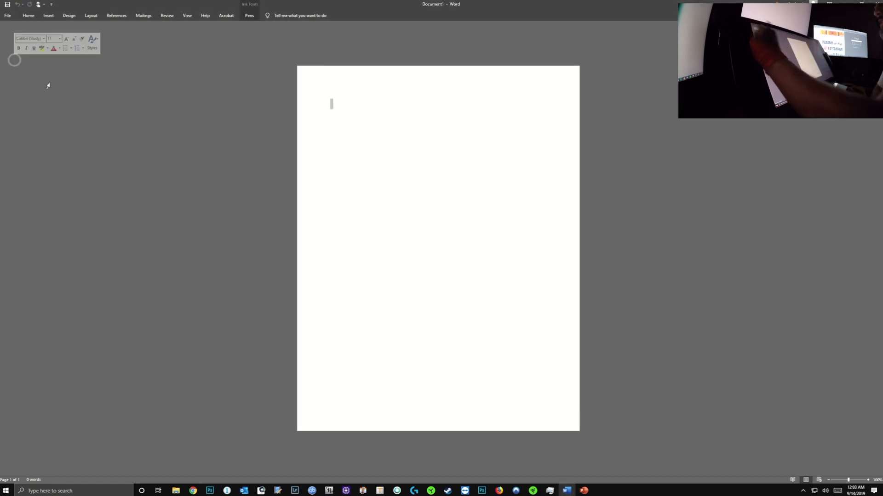
pyautogui.click(209, 491)
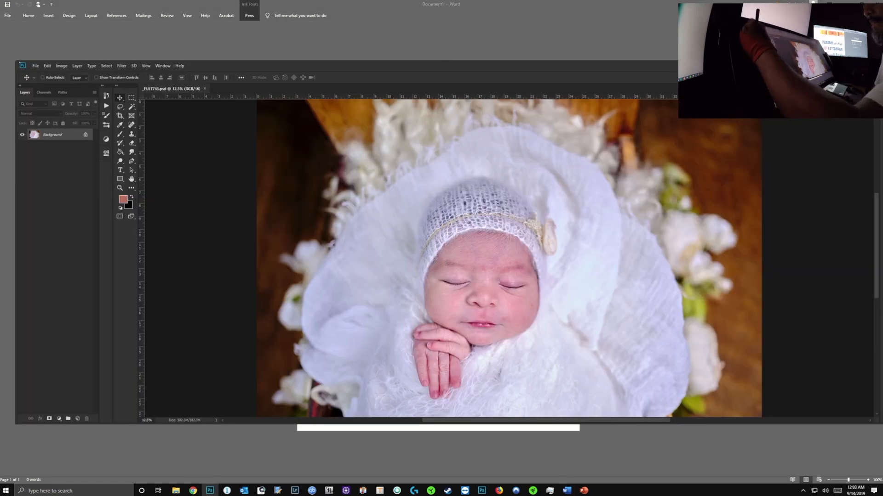
pyautogui.moveTo(16, 61); pyautogui.dragTo(155, 17)
pyautogui.moveTo(609, 24); pyautogui.dragTo(494, 61)
pyautogui.moveTo(222, 58); pyautogui.dragTo(187, 8)
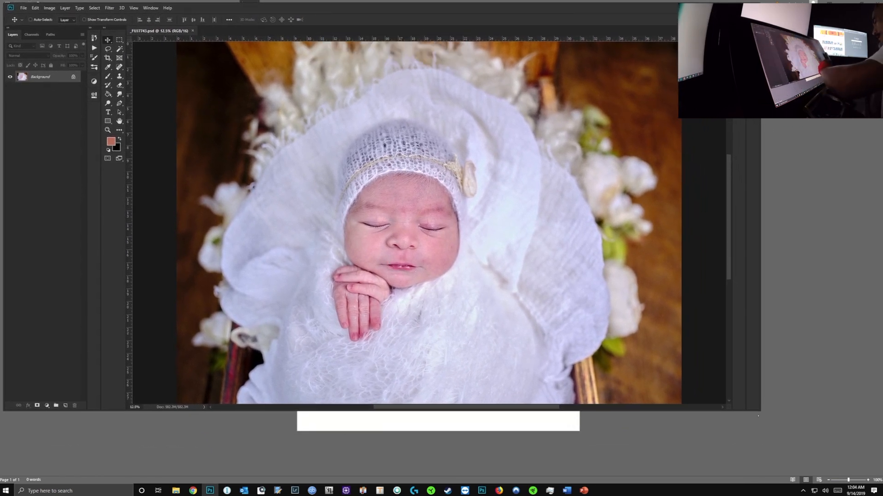
pyautogui.moveTo(758, 411); pyautogui.dragTo(707, 469)
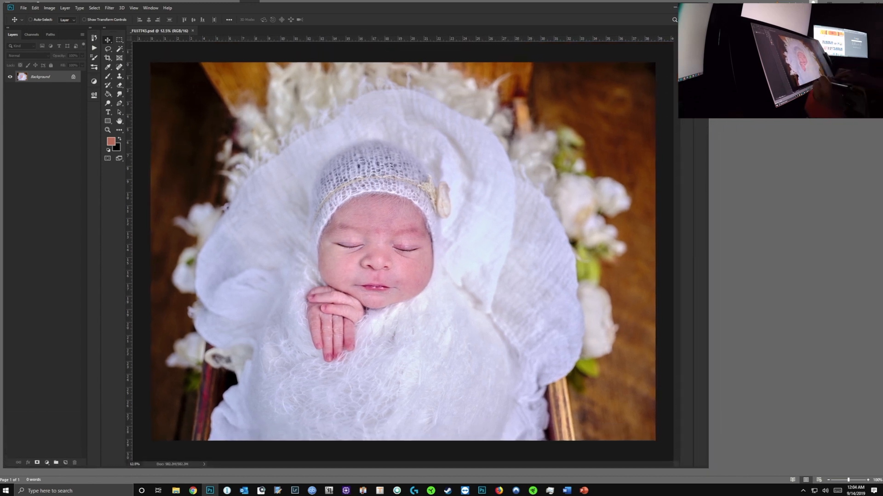
# Open Task Manager and sort its process list by name in reverse order.
pyautogui.hotkey('ctrl', 'shift', 'Escape')
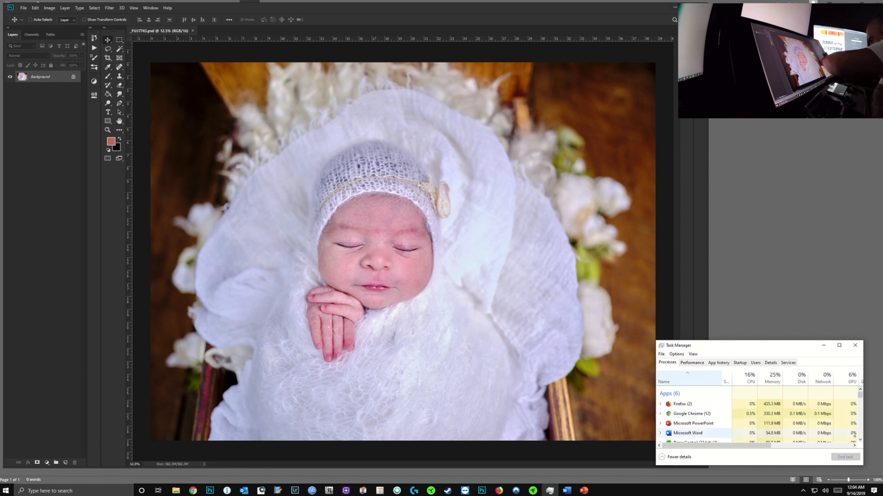
pyautogui.scroll(-4, 859, 439)
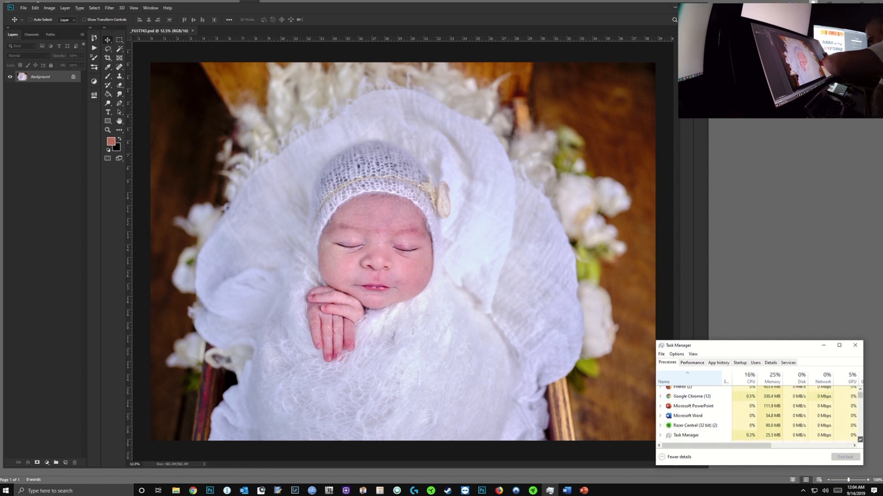
pyautogui.scroll(4, 857, 393)
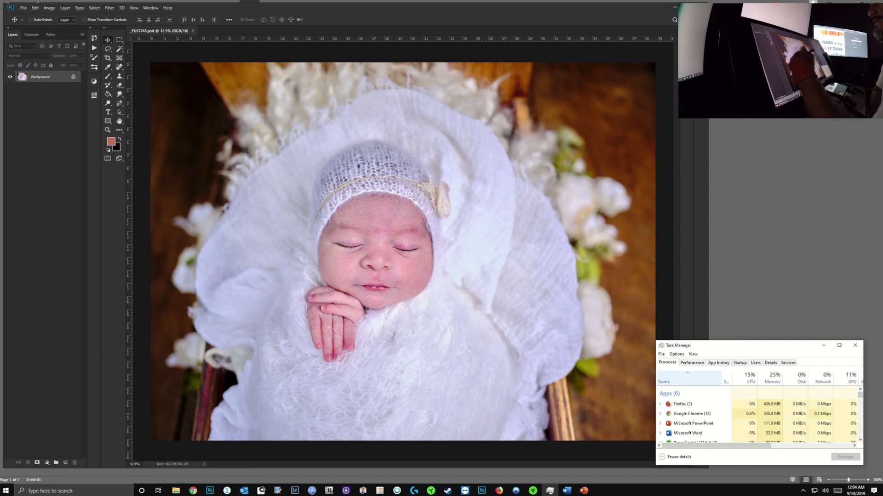
pyautogui.click(687, 378)
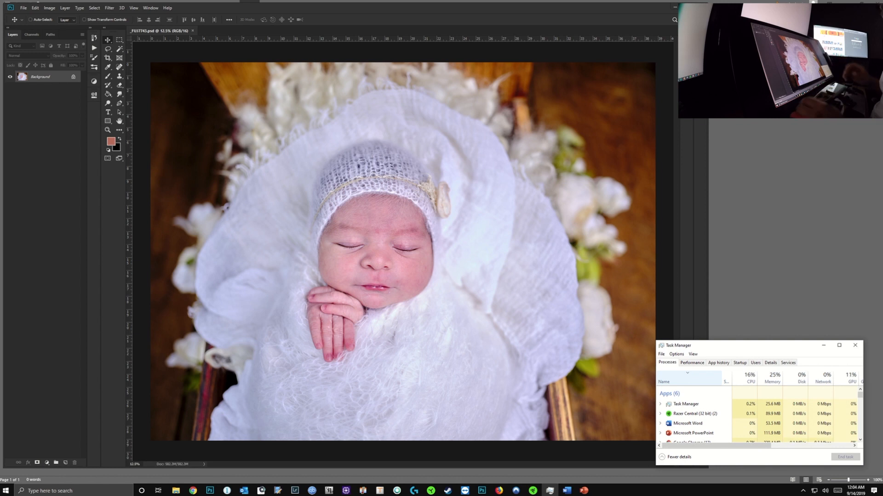
# Search Windows for Wacom Desktop Center, launch it, and return to the photo in Photoshop.
pyautogui.press('super+s')
pyautogui.write('wa')
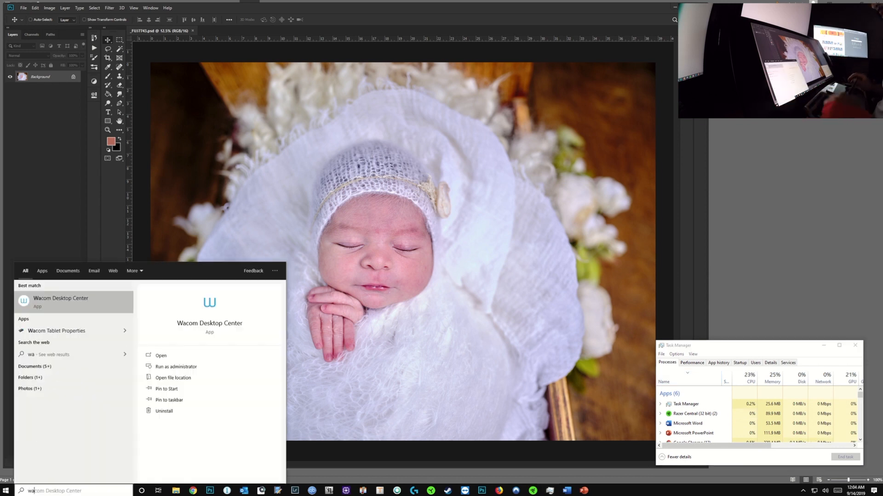
pyautogui.press('Return')
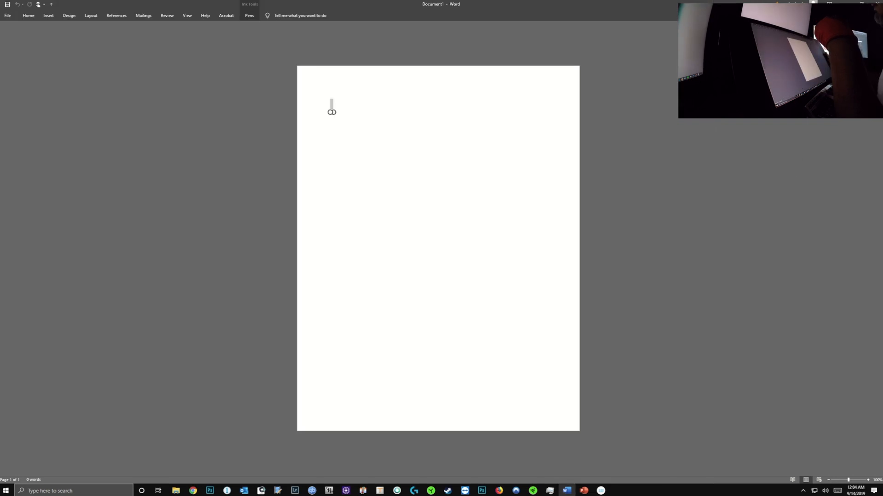
pyautogui.click(331, 69)
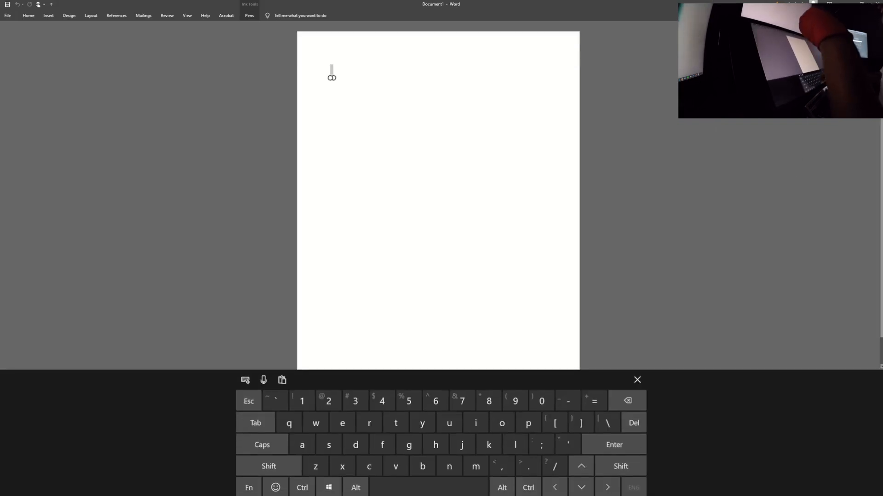
pyautogui.click(637, 380)
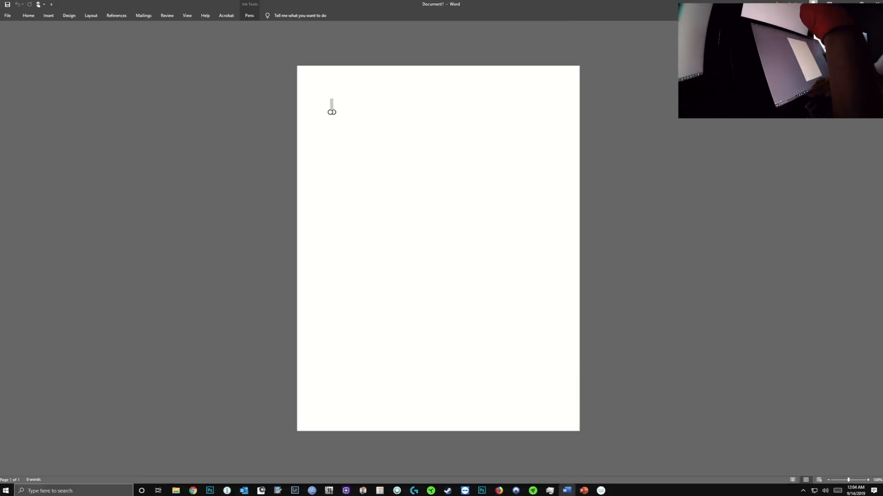
pyautogui.click(210, 491)
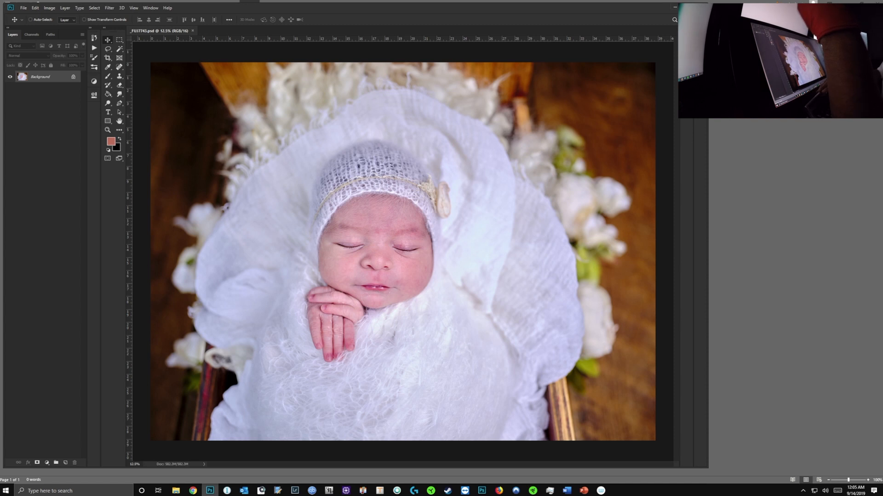
# Duplicate the background layer and apply the last-used Portraiture filter to the copy.
pyautogui.hotkey('ctrl', 'j')
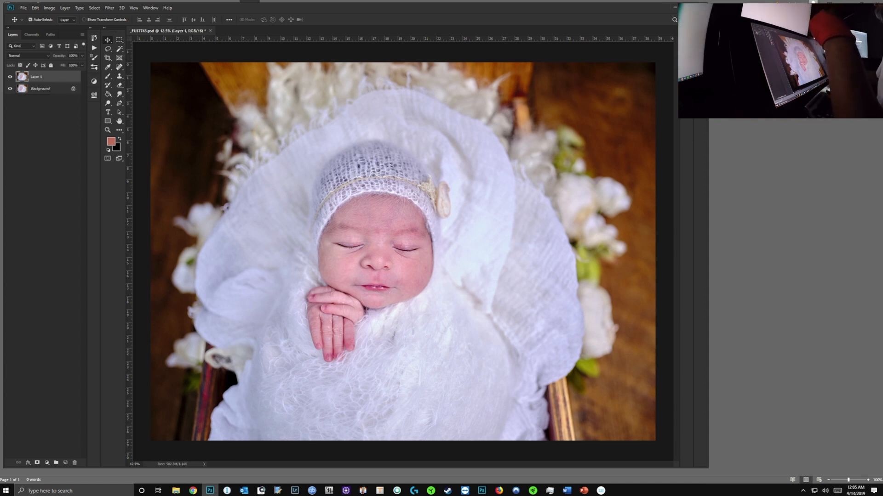
pyautogui.hotkey('ctrl', 'alt', 'f')
pyautogui.press('Return')
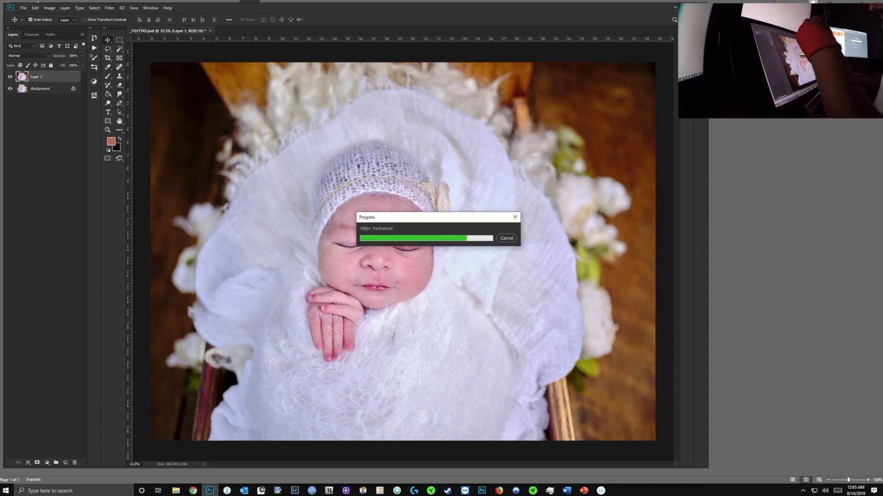
# Bring Task Manager back into view in the free space beside the photo.
pyautogui.hotkey('ctrl', 'shift', 'Escape')
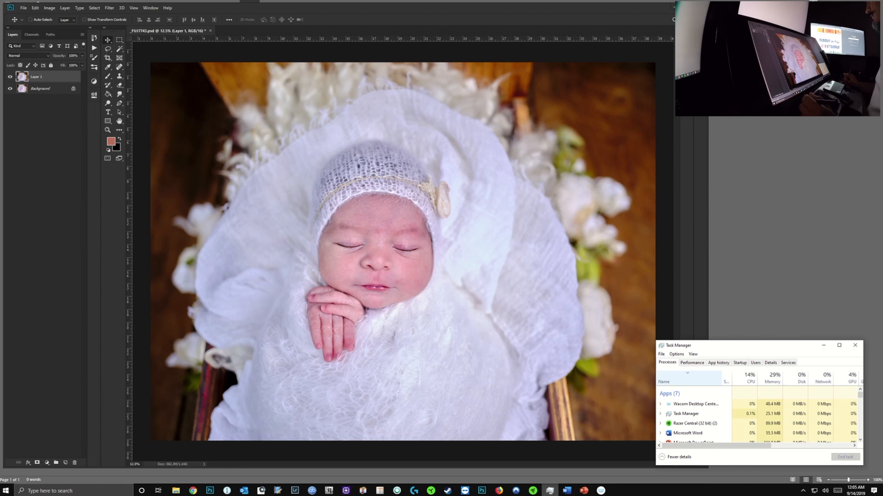
pyautogui.click(820, 6)
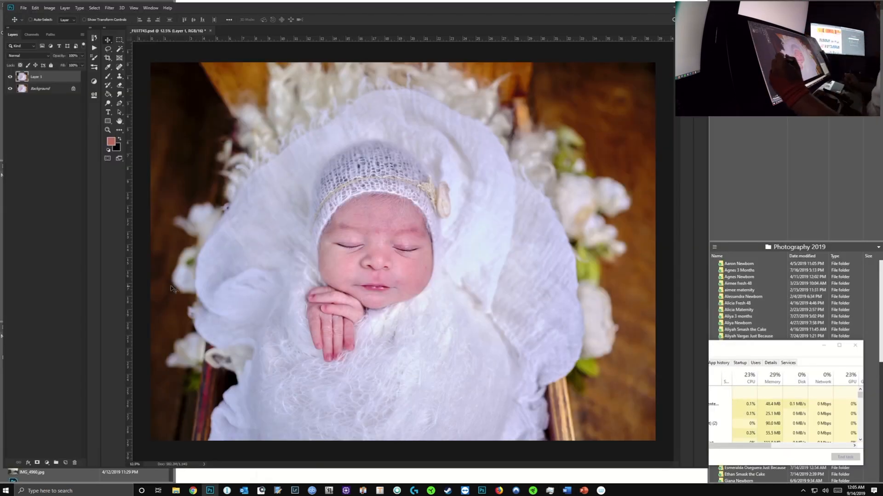
# Revert the document to its opening history snapshot, discarding the duplicated layer and the Portraiture smoothing.
pyautogui.click(95, 38)
pyautogui.click(133, 47)
pyautogui.click(94, 39)
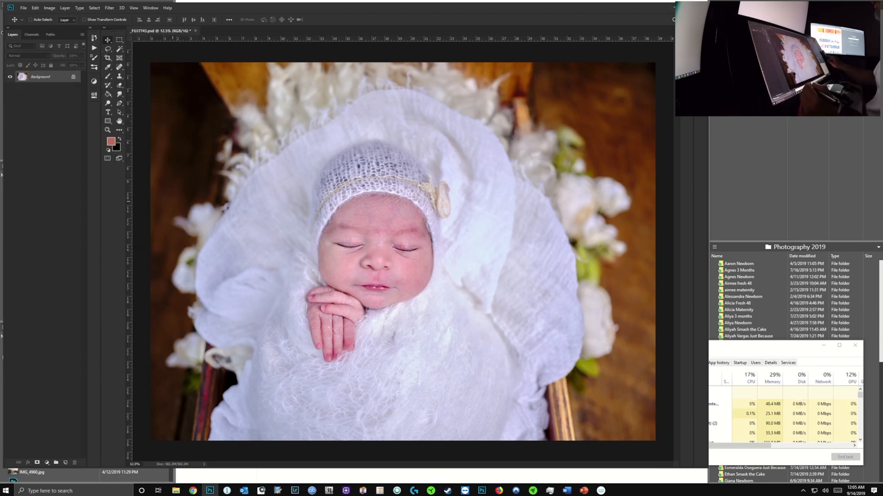
pyautogui.click(94, 38)
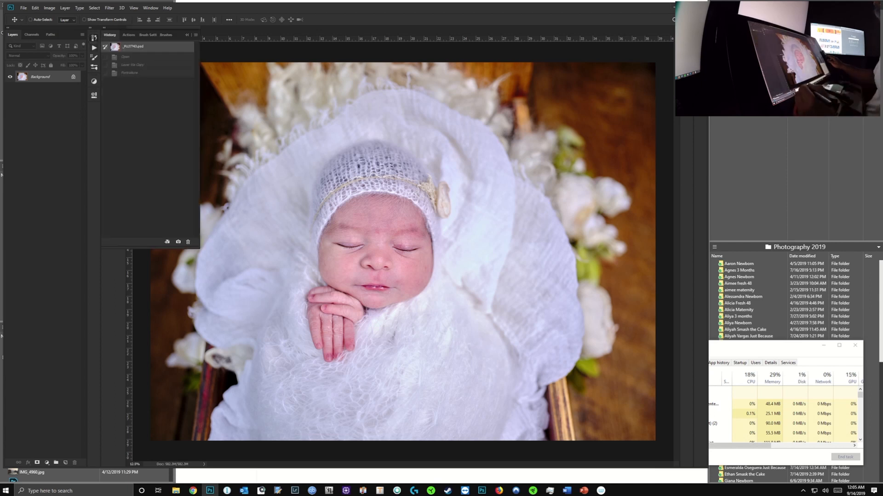
# Duplicate the restored background layer again, rerun the Portraiture filter on the copy, and collapse the document history.
pyautogui.hotkey('ctrl', 'j')
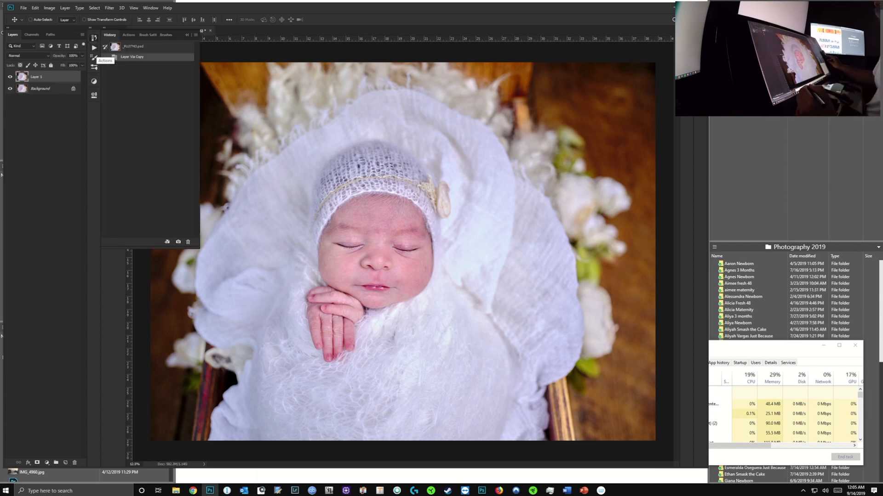
pyautogui.hotkey('ctrl', 'alt', 'f')
pyautogui.press('Return')
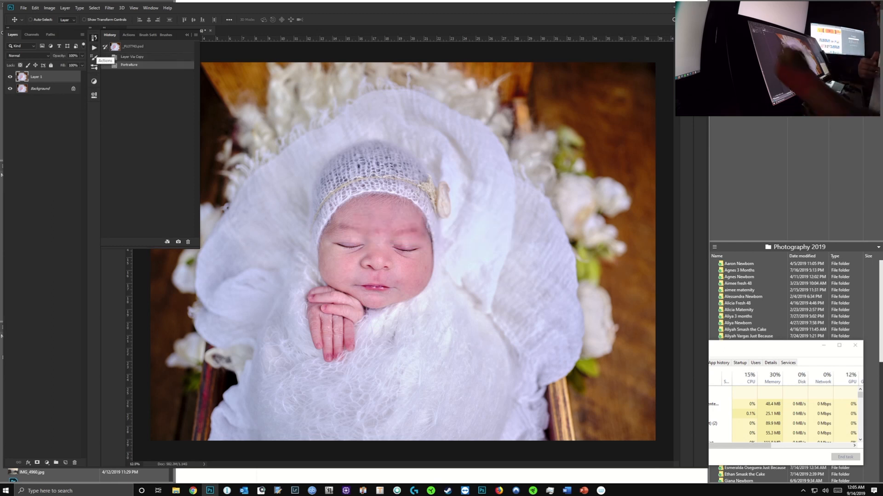
pyautogui.click(94, 38)
# Compare the baby's face before and after smoothing by toggling the visibility of Layer 1 at about 50% magnification.
pyautogui.scroll(10, 399, 250)
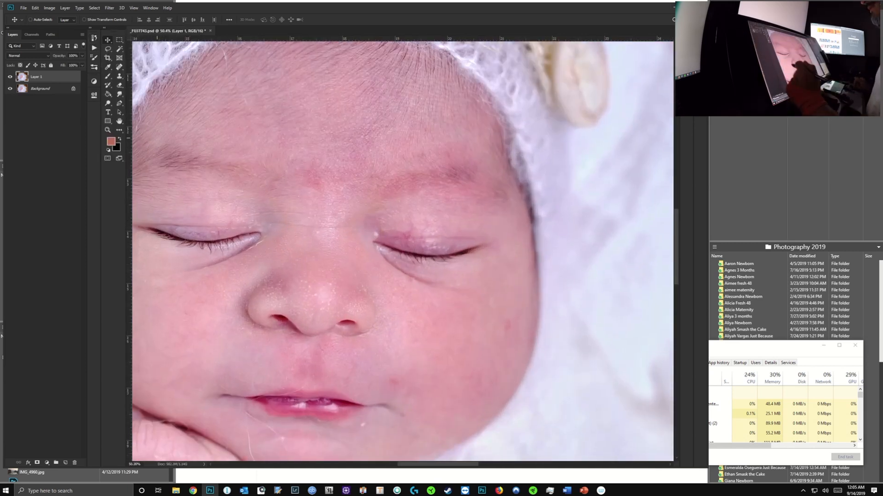
pyautogui.click(10, 76)
pyautogui.click(10, 78)
pyautogui.click(11, 78)
pyautogui.click(11, 77)
# Examine the smoothed skin on the cheek, eyelid, nose and around the mouth at varying close magnifications.
pyautogui.scroll(-4, 399, 244)
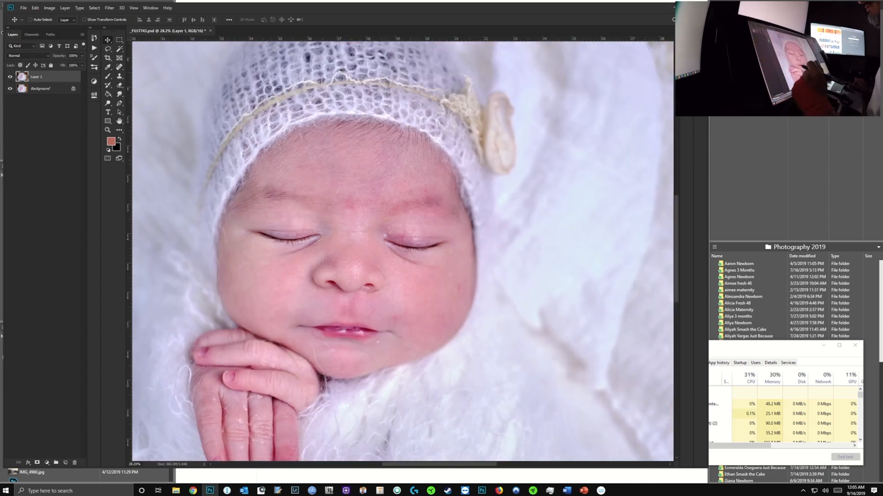
pyautogui.scroll(5, 234, 285)
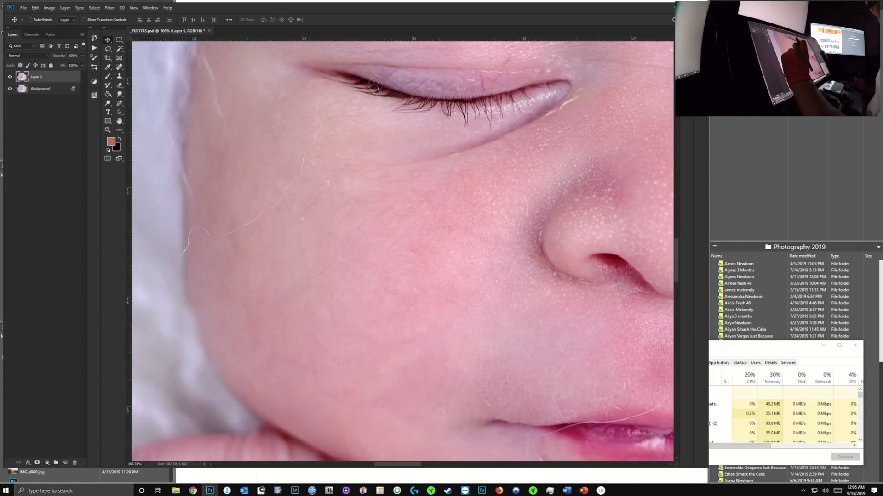
pyautogui.scroll(-3, 403, 251)
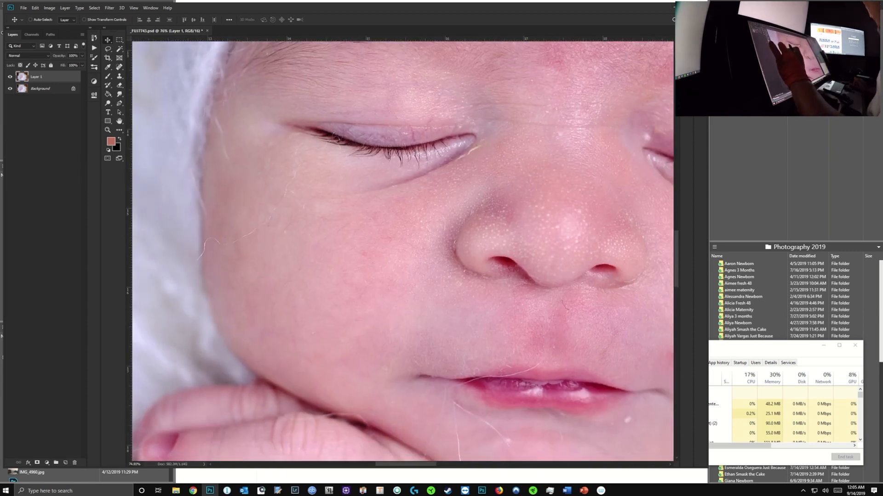
pyautogui.scroll(-5, 403, 251)
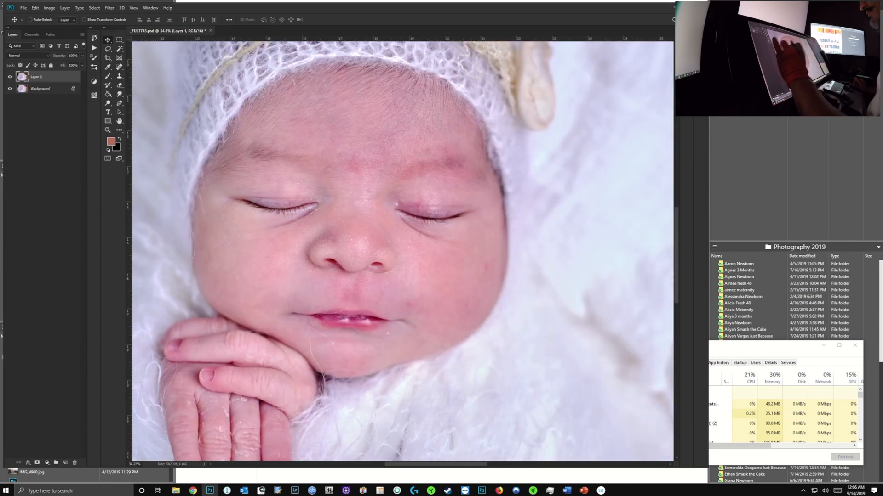
pyautogui.scroll(4, 403, 251)
pyautogui.scroll(-1, 403, 251)
pyautogui.scroll(2, 403, 251)
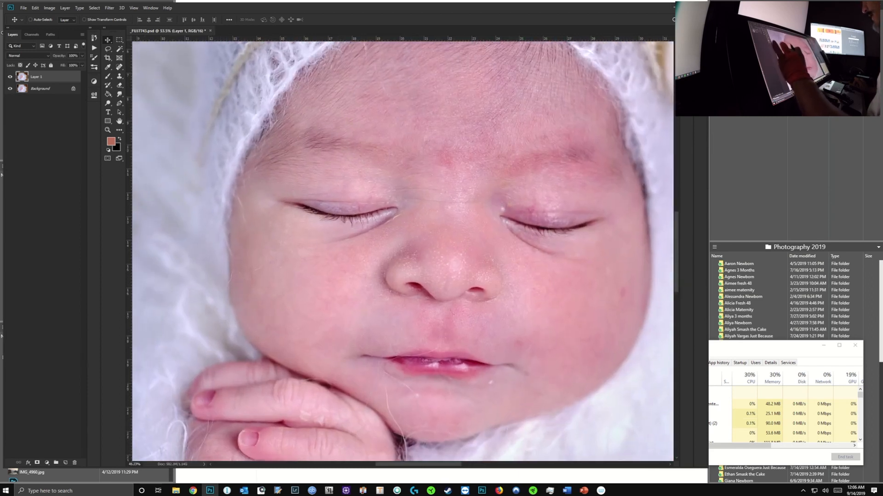
pyautogui.moveTo(414, 299); pyautogui.dragTo(351, 219)
pyautogui.scroll(8, 401, 261)
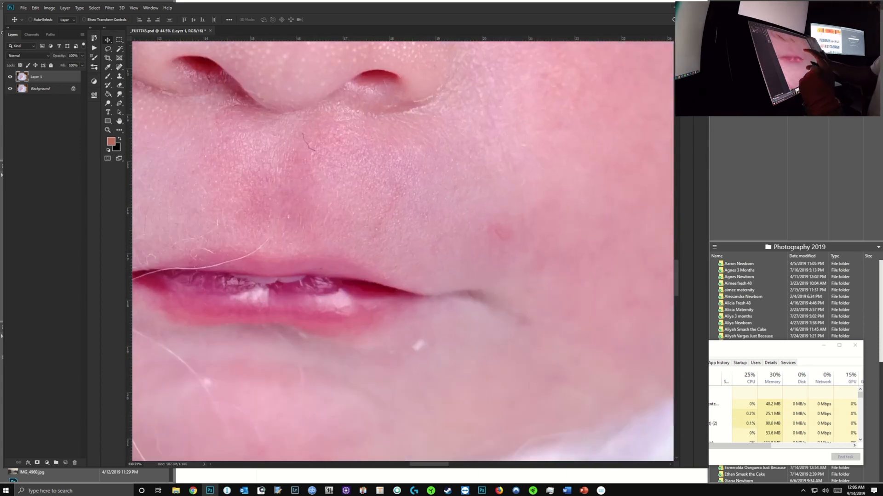
# Examine the smoothed face on Layer 1 in the overall view and in close-ups of the eyes, nose and mouth.
pyautogui.scroll(-6, 405, 271)
pyautogui.scroll(-10, 403, 251)
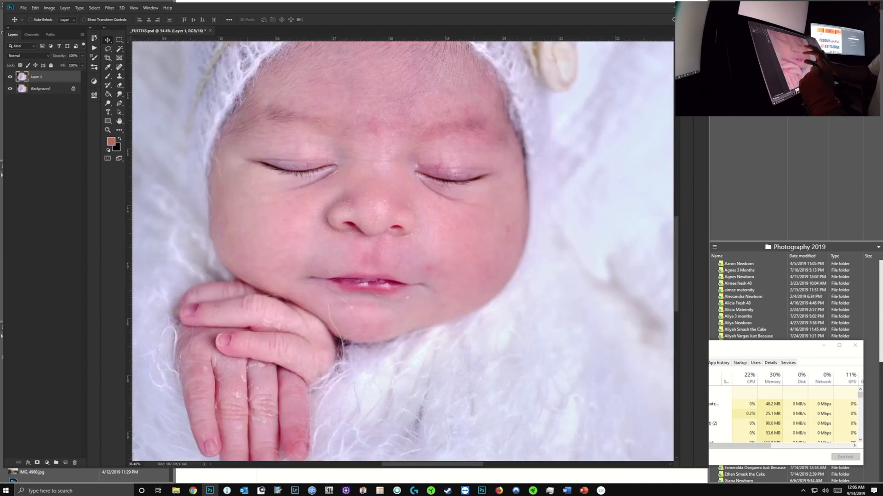
pyautogui.scroll(4, 401, 250)
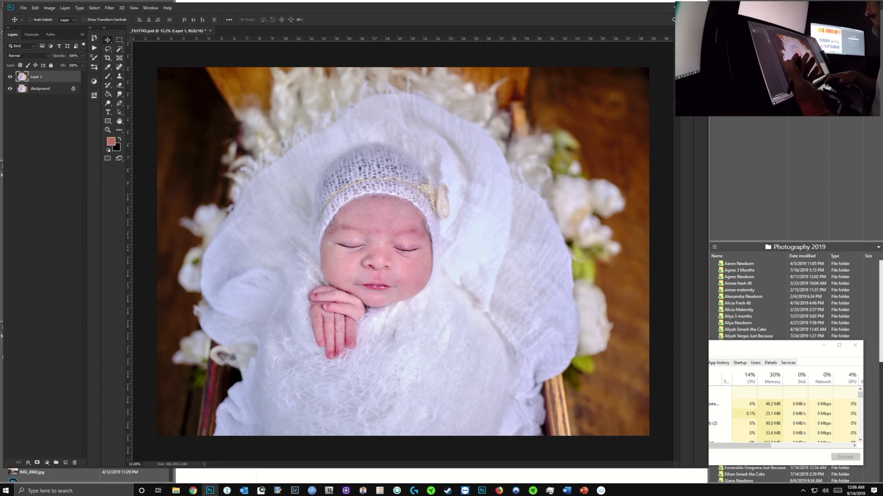
pyautogui.scroll(8, 376, 255)
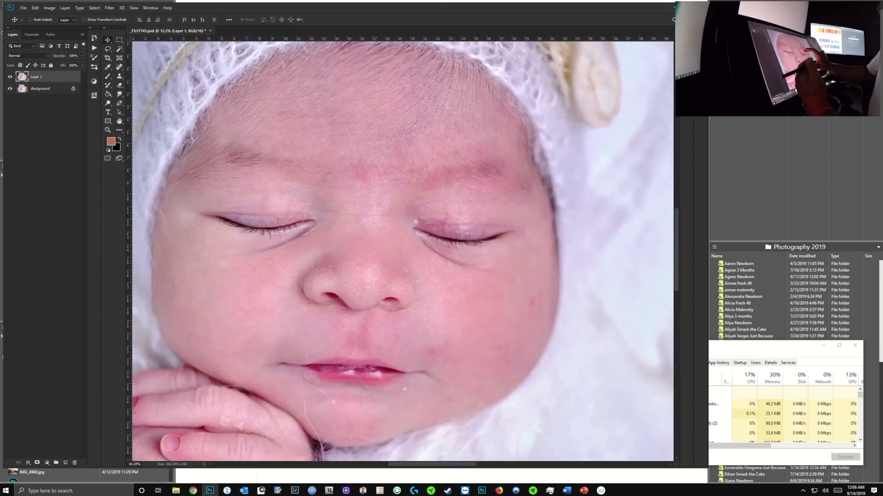
pyautogui.scroll(-2, 376, 255)
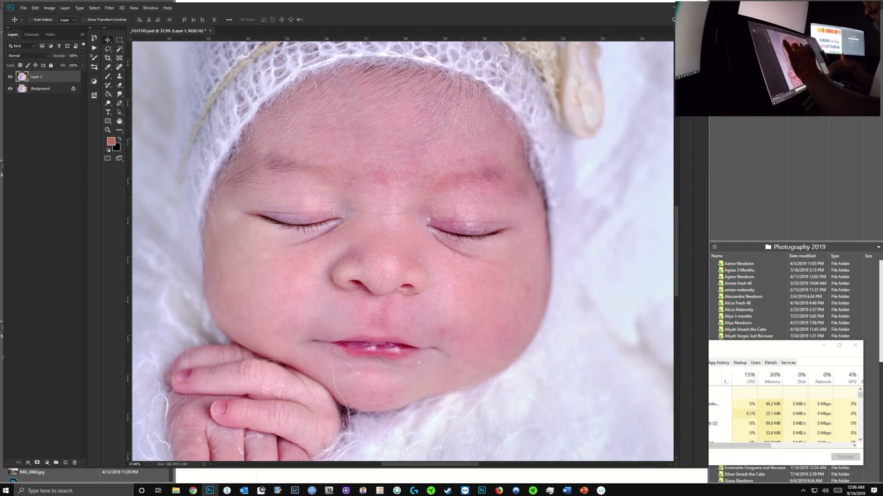
pyautogui.scroll(3, 335, 259)
pyautogui.scroll(-4, 335, 256)
pyautogui.scroll(-2, 319, 230)
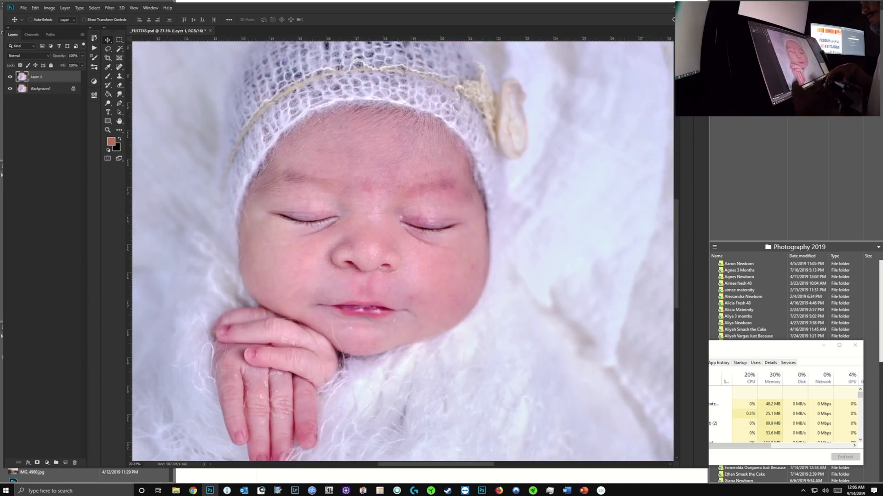
pyautogui.scroll(3, 308, 239)
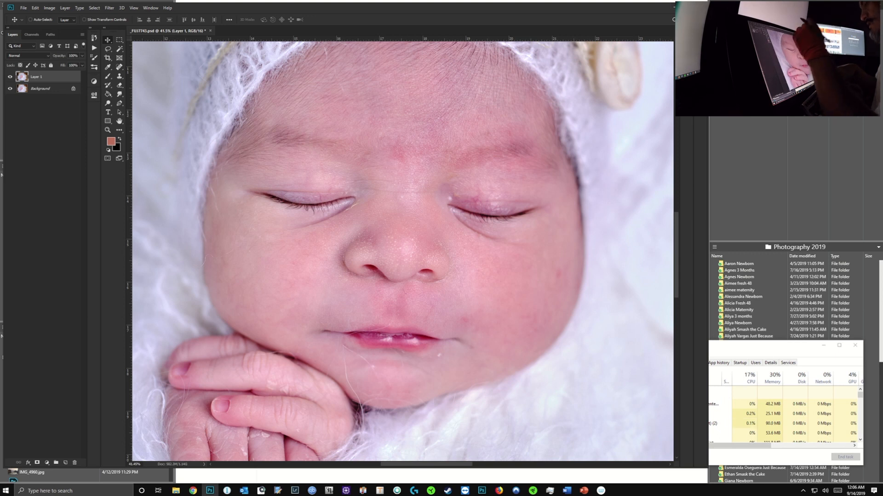
pyautogui.scroll(5, 303, 257)
pyautogui.scroll(-4, 294, 264)
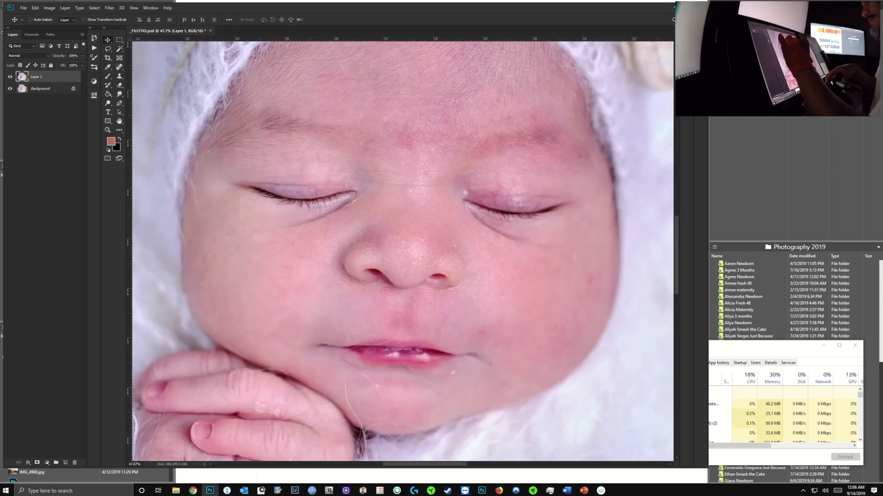
pyautogui.scroll(-3, 258, 235)
pyautogui.scroll(6, 271, 258)
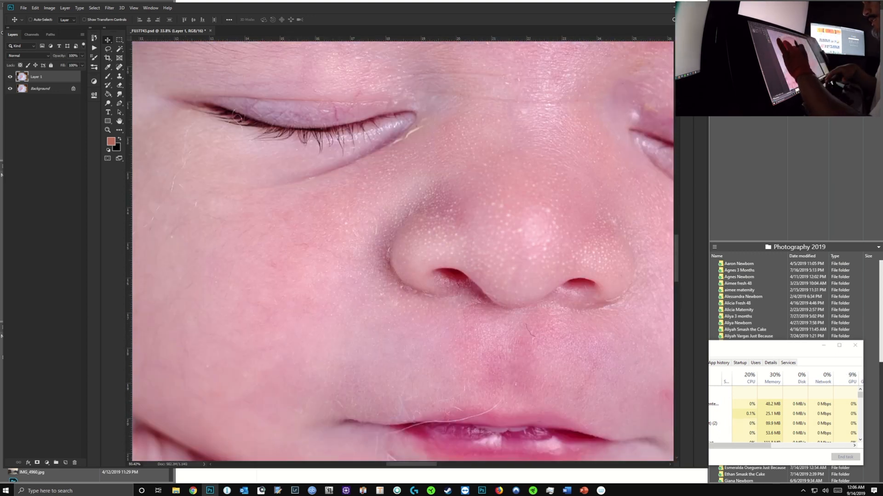
pyautogui.scroll(-3, 295, 298)
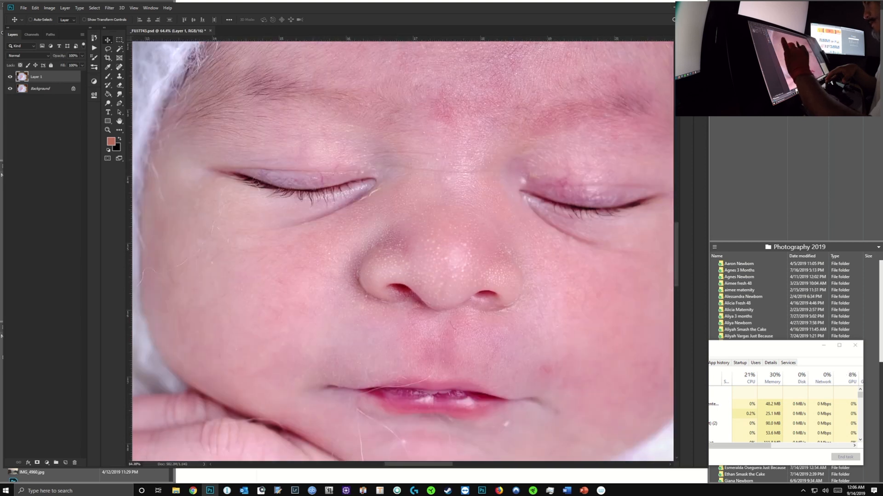
pyautogui.scroll(-3, 276, 230)
pyautogui.scroll(4, 276, 230)
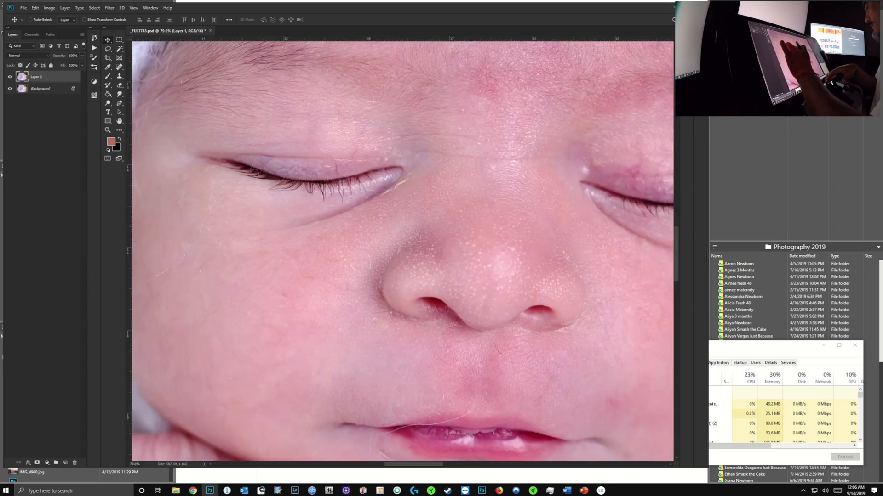
pyautogui.scroll(-4, 403, 251)
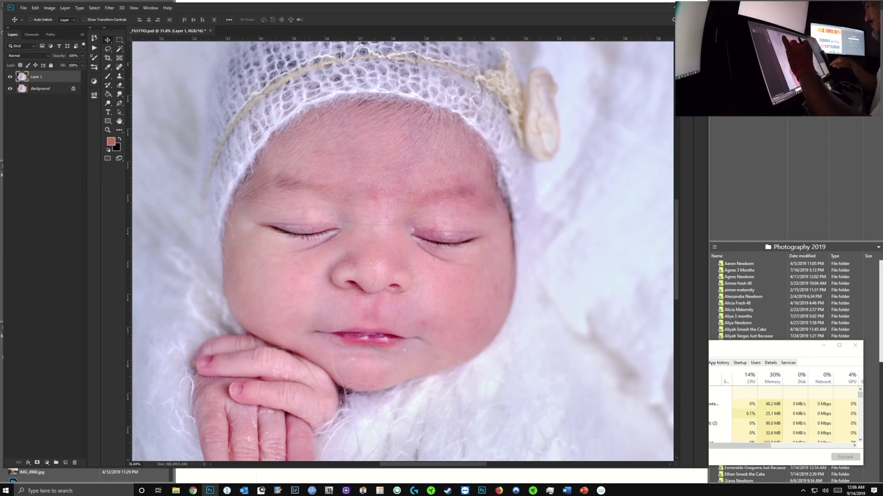
# Apply the Exposure X3 filter with the Creamy Highlights (modified) preset to Layer 1.
pyautogui.hotkey('alt', 'Tab')
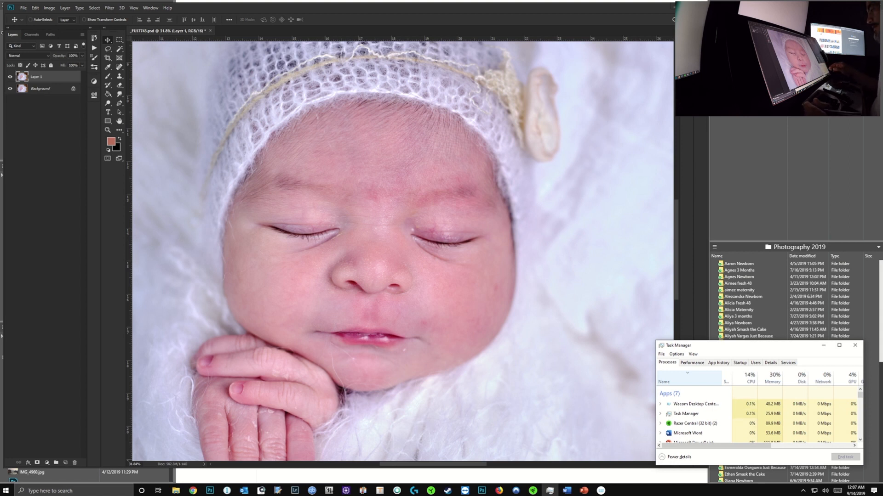
pyautogui.click(46, 89)
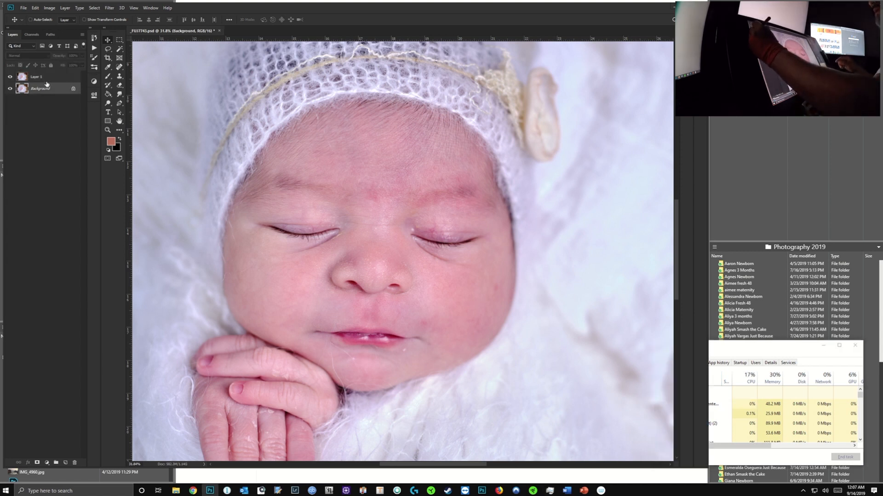
pyautogui.click(46, 80)
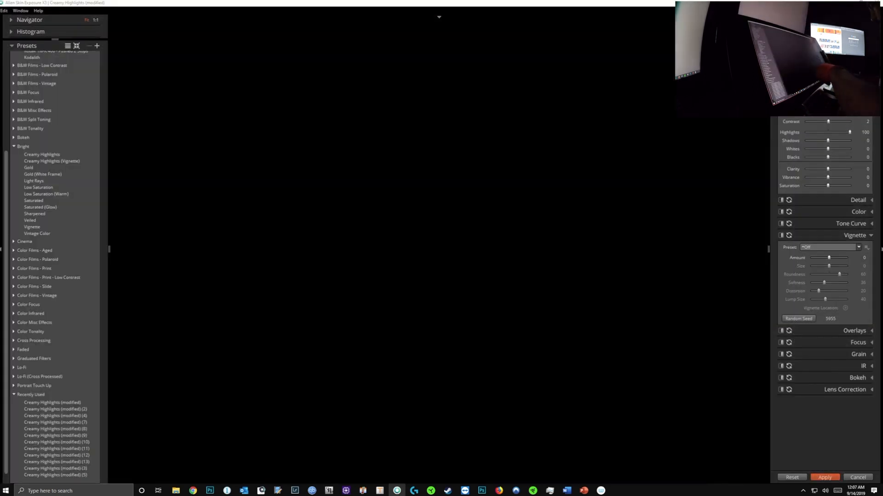
pyautogui.click(824, 477)
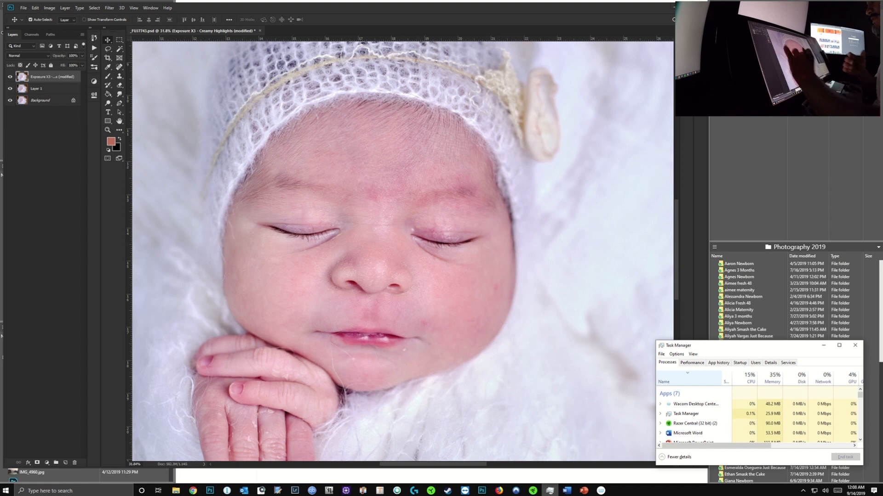
# Examine the Exposure X3 result on the closed eyes, eyebrows, nose and forehead, alternating between close-ups and the overall view.
pyautogui.scroll(4, 321, 268)
pyautogui.scroll(-4, 321, 302)
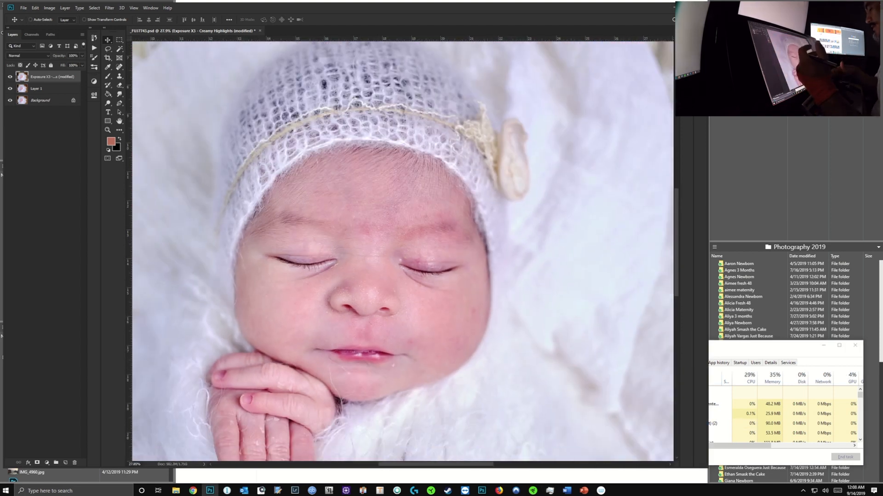
pyautogui.scroll(3, 318, 267)
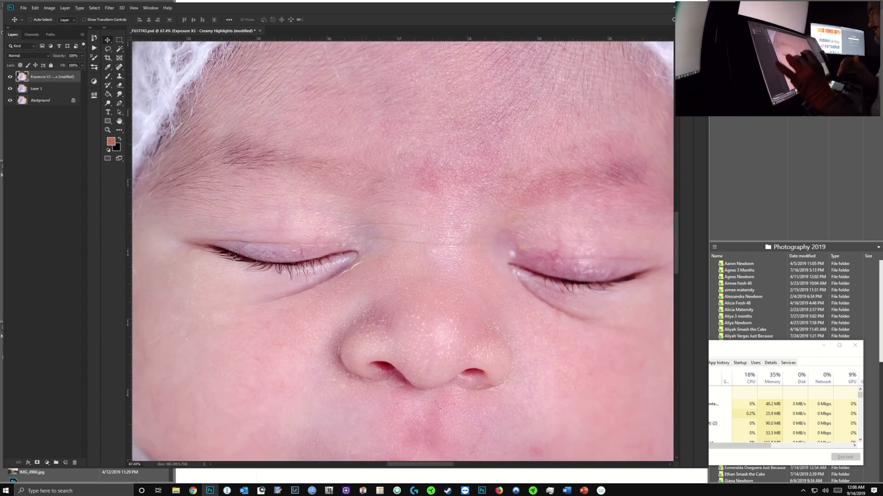
pyautogui.scroll(-1, 403, 251)
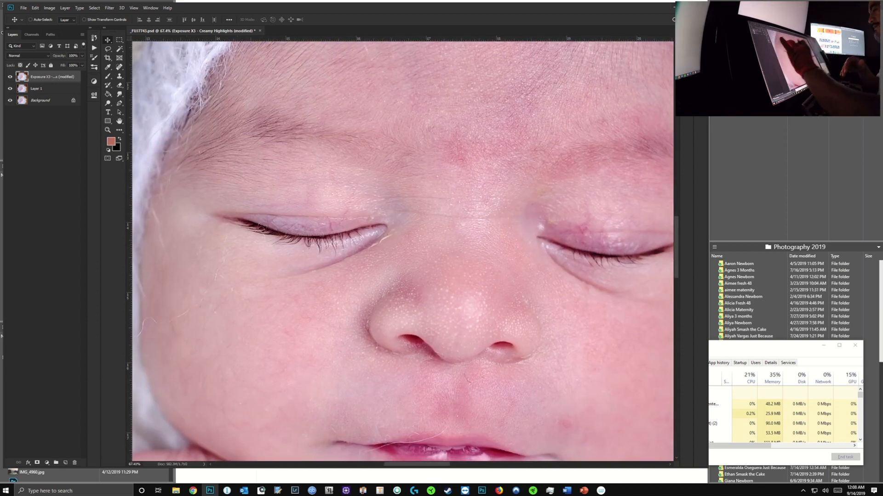
pyautogui.scroll(4, 299, 229)
pyautogui.scroll(-5, 402, 251)
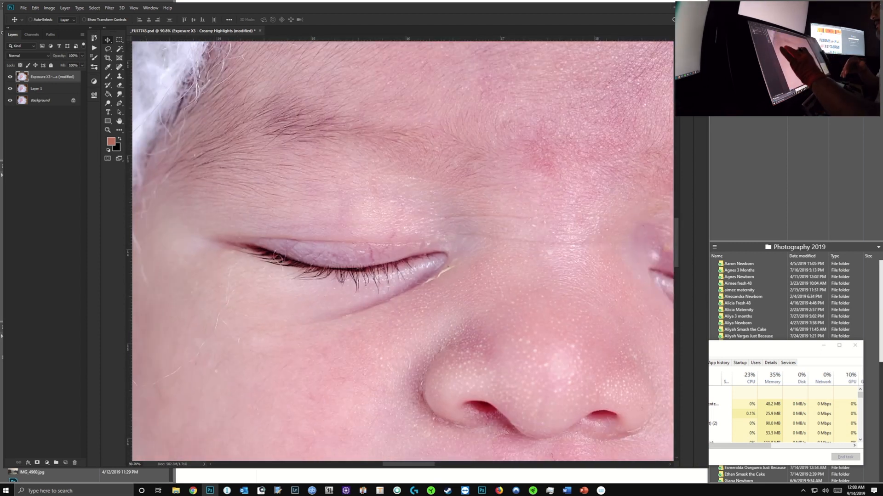
pyautogui.scroll(-2, 313, 299)
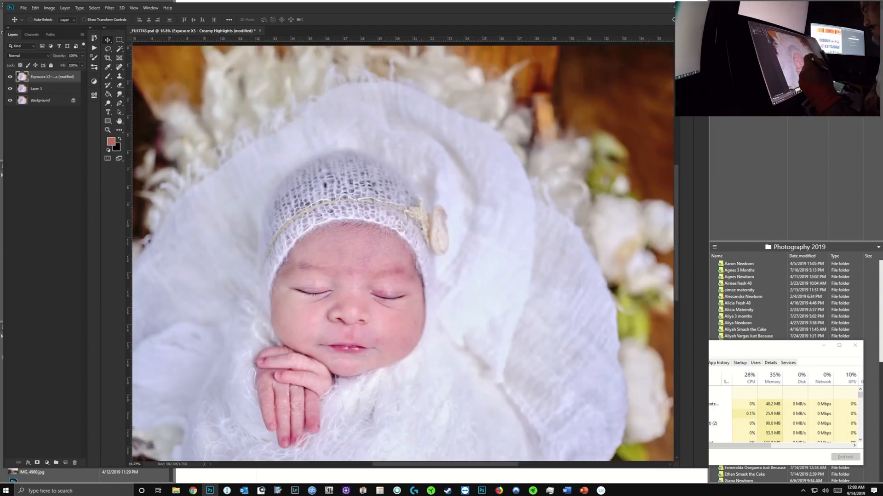
pyautogui.click(735, 347)
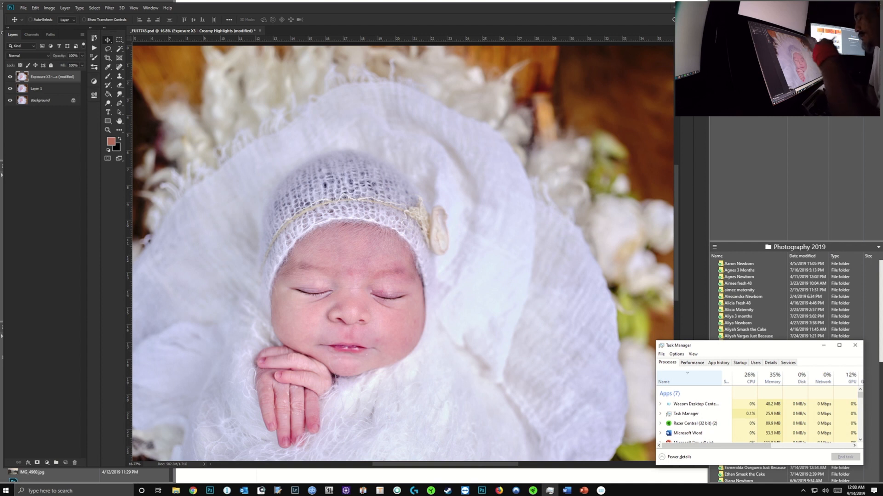
pyautogui.scroll(10, 298, 302)
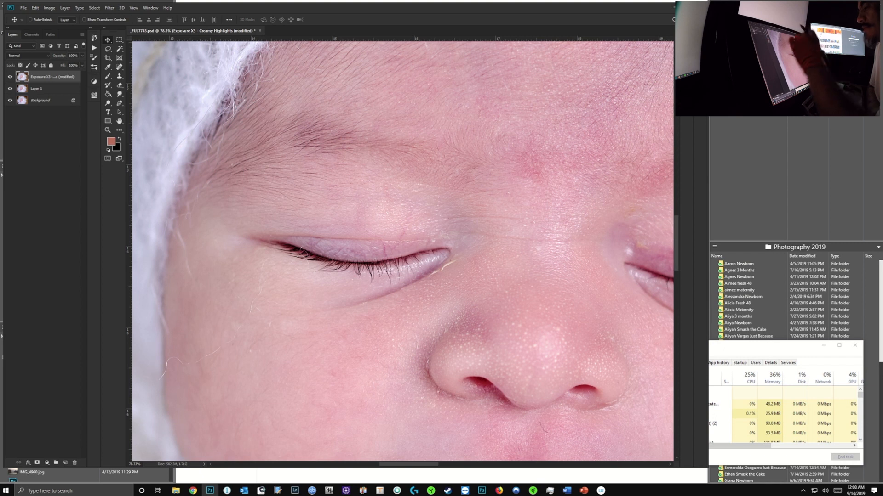
pyautogui.scroll(-5, 268, 298)
pyautogui.scroll(6, 265, 299)
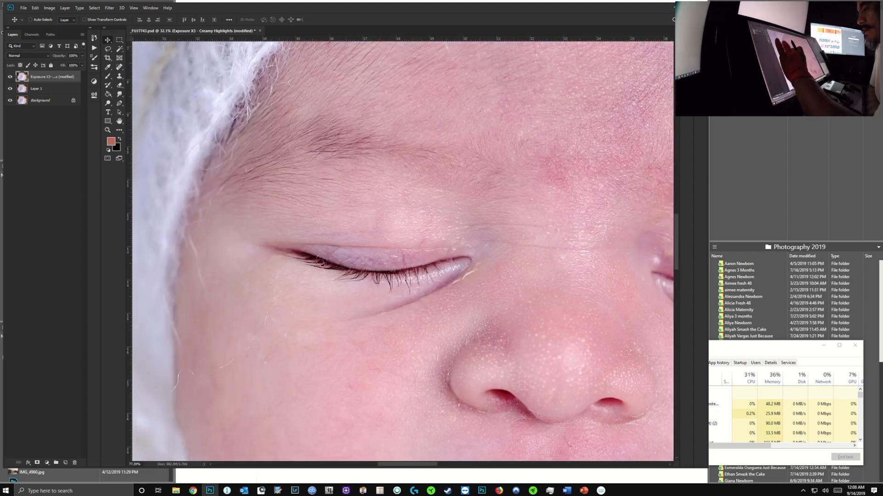
pyautogui.scroll(-2, 265, 299)
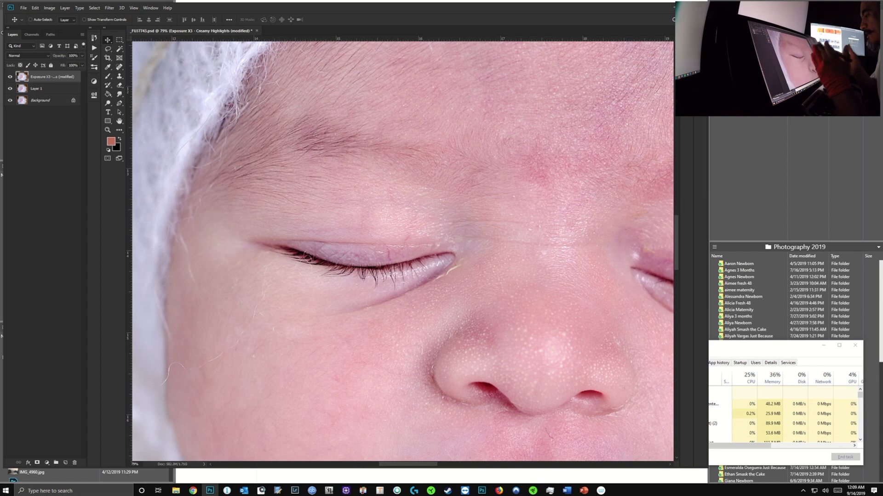
pyautogui.scroll(-8, 403, 251)
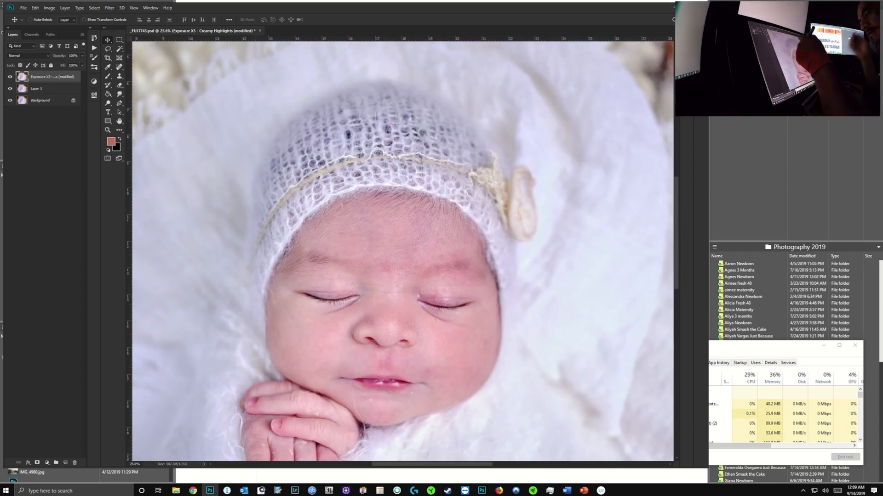
pyautogui.scroll(8, 301, 322)
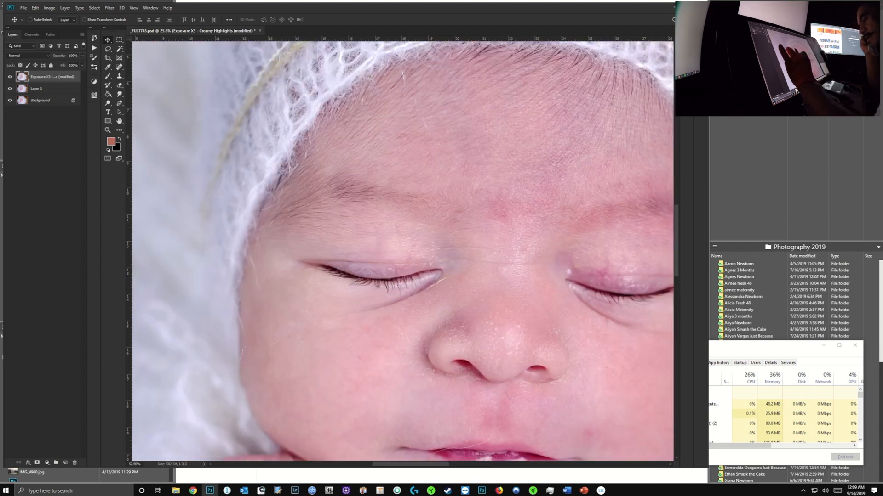
pyautogui.scroll(-1, 385, 252)
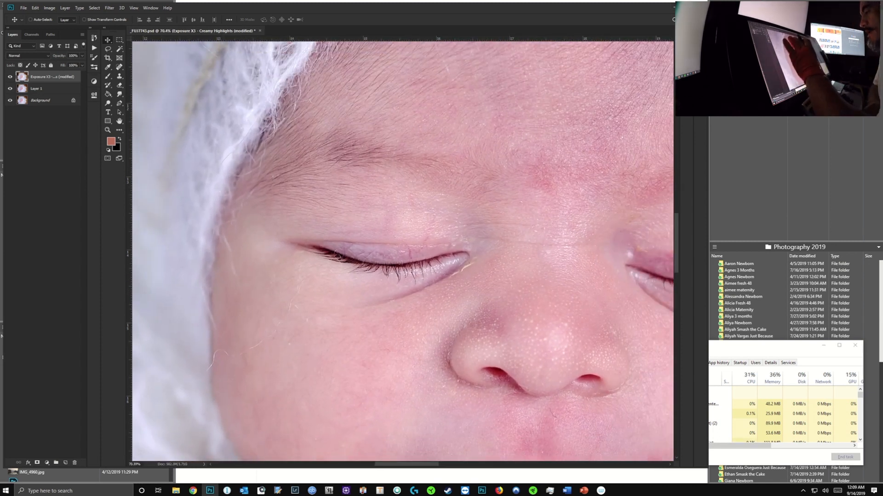
pyautogui.scroll(-3, 404, 250)
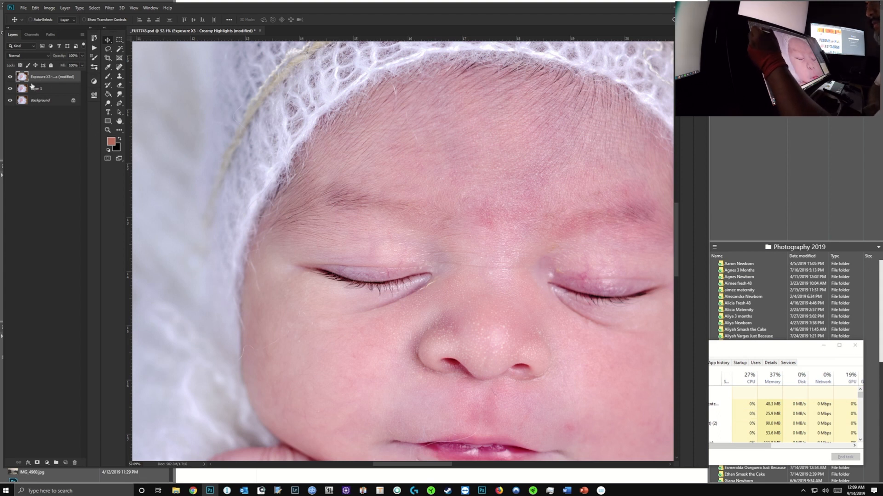
# Compare the whole image with and without the Exposure X3 layer by toggling its visibility, and delete that layer.
pyautogui.hotkey('ctrl', '0')
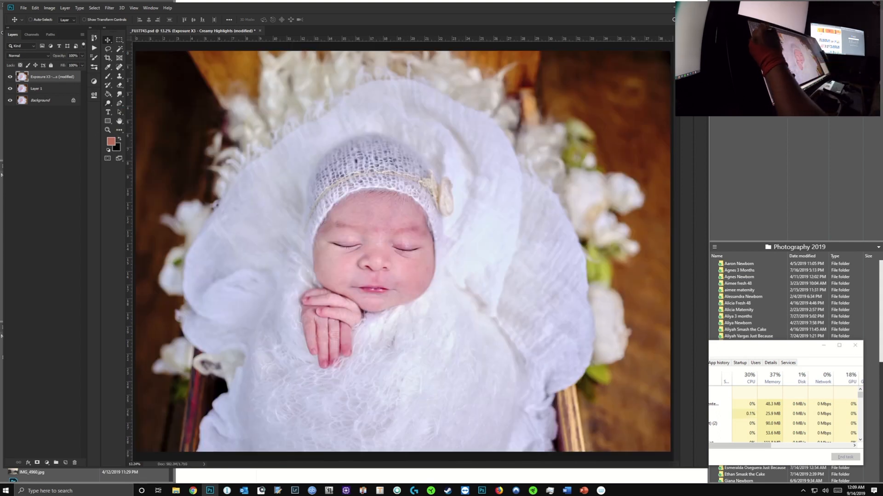
pyautogui.click(11, 79)
pyautogui.click(10, 78)
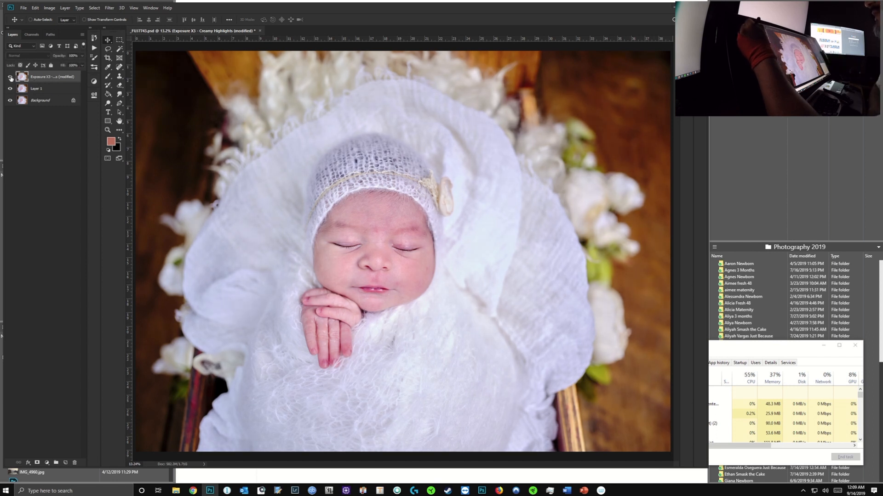
pyautogui.press('Delete')
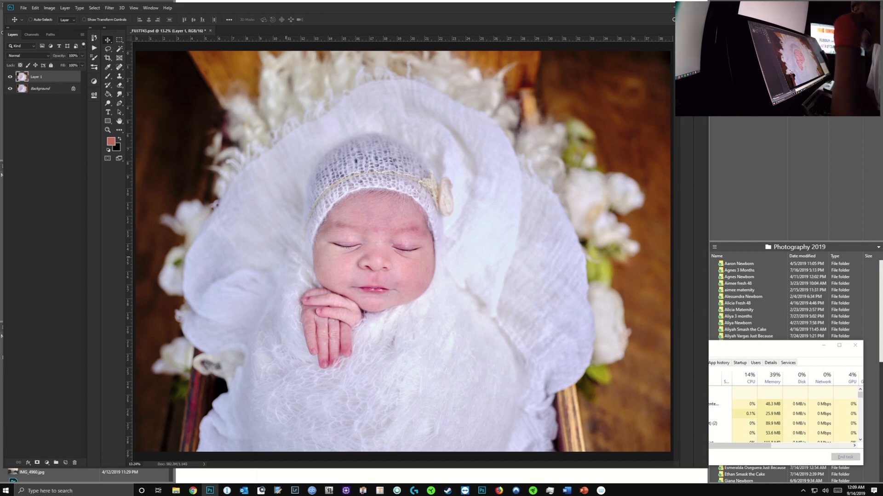
pyautogui.scroll(7, 404, 261)
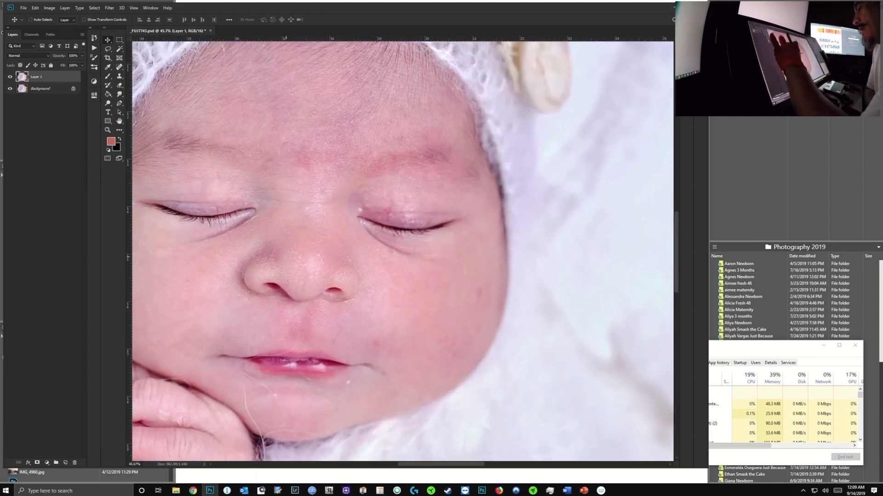
pyautogui.scroll(-3, 404, 258)
pyautogui.scroll(-3, 403, 258)
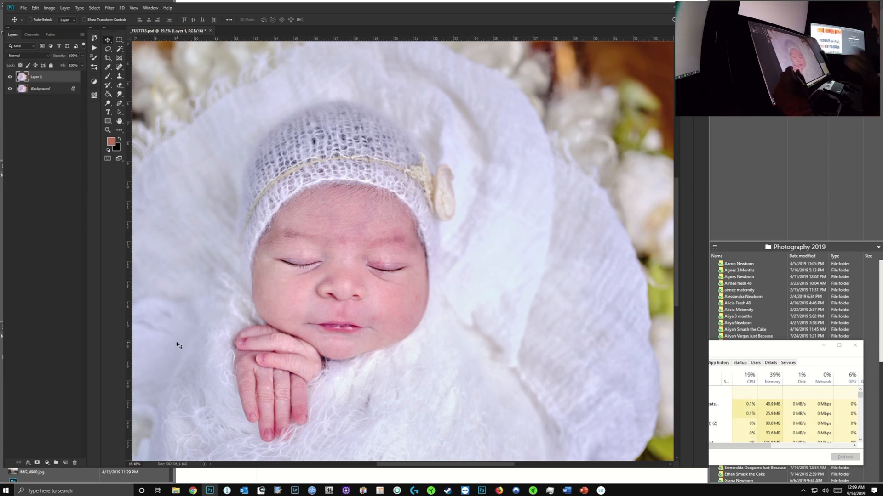
# Select Large Document Format (*.PSB) as the file type for saving a copy of the document, and cancel the save.
pyautogui.hotkey('ctrl', 'shift', 's')
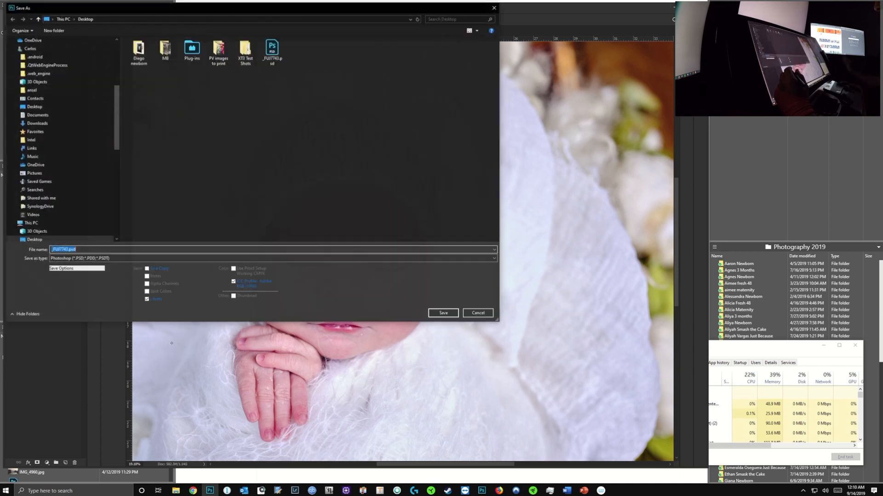
pyautogui.click(81, 259)
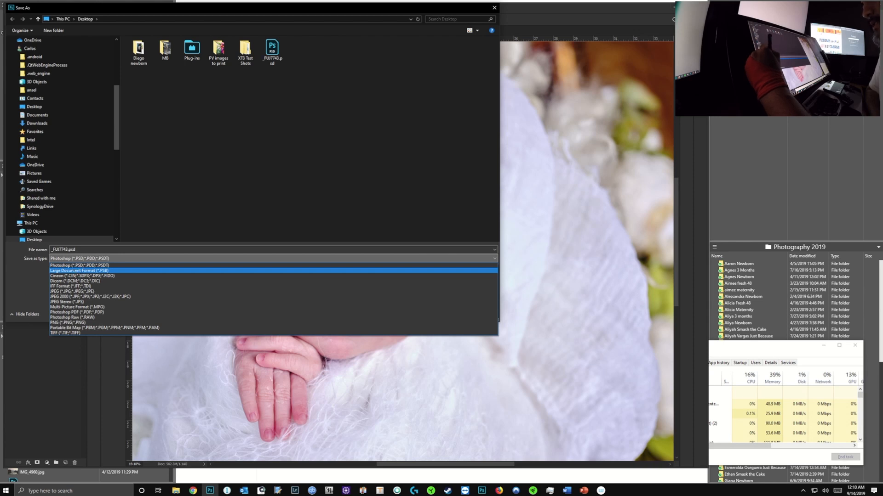
pyautogui.click(68, 270)
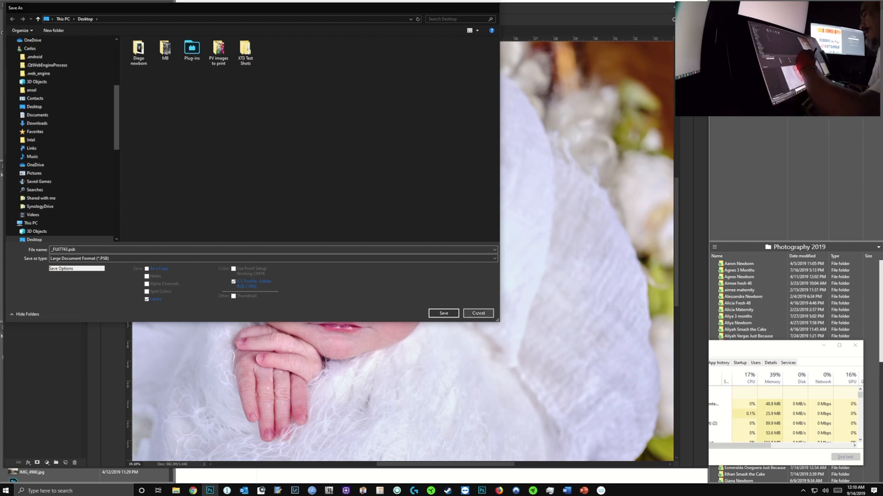
pyautogui.click(479, 313)
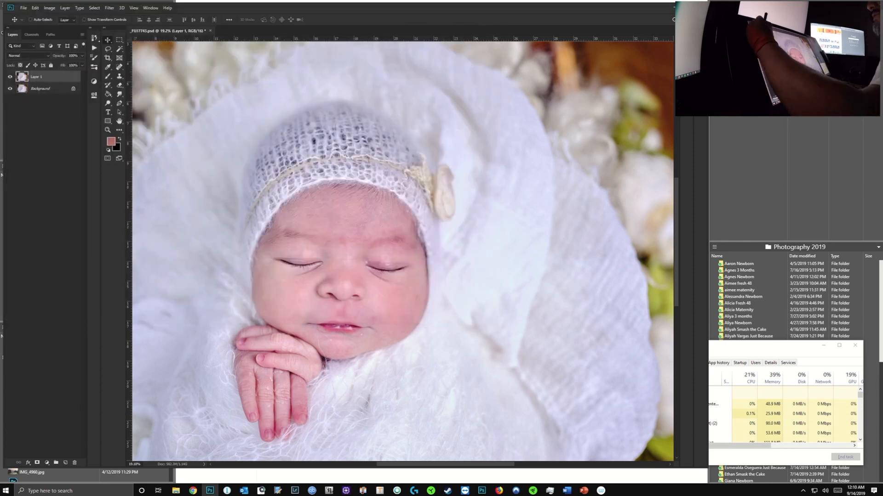
# Restore the Apply Filter in New Layer history state and duplicate the Exposure X3 layer.
pyautogui.click(94, 38)
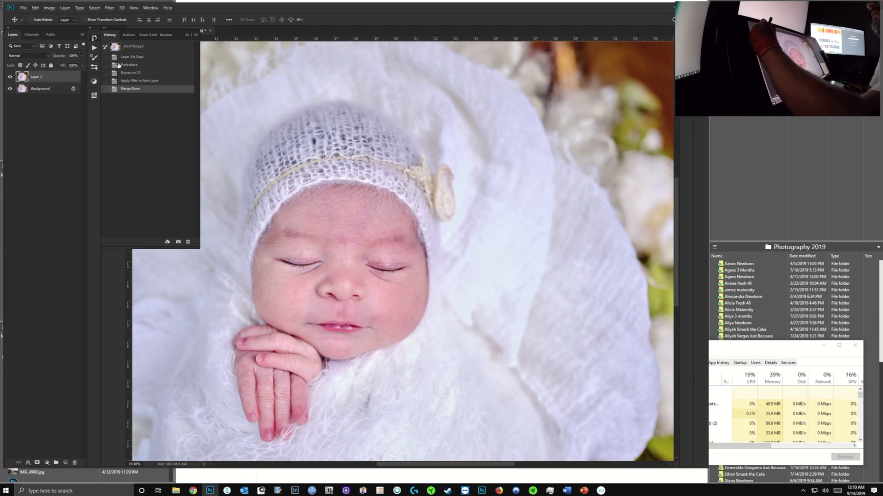
pyautogui.click(129, 83)
pyautogui.click(94, 38)
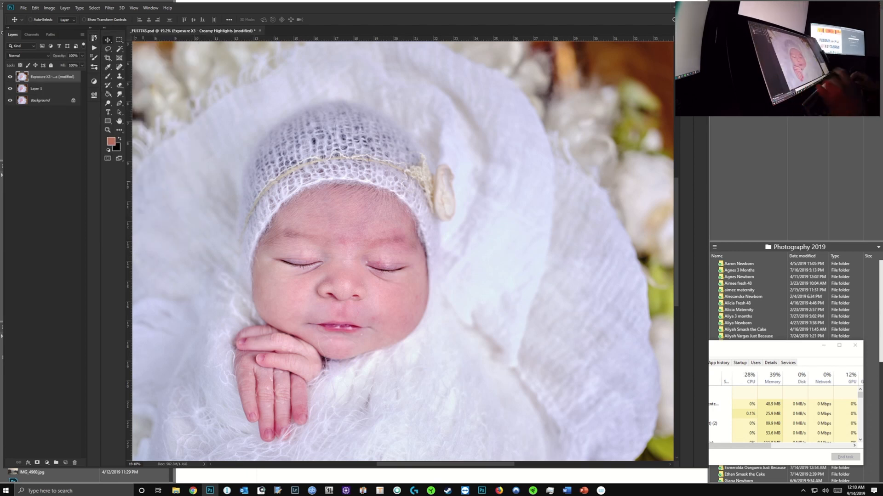
pyautogui.hotkey('ctrl', 'j')
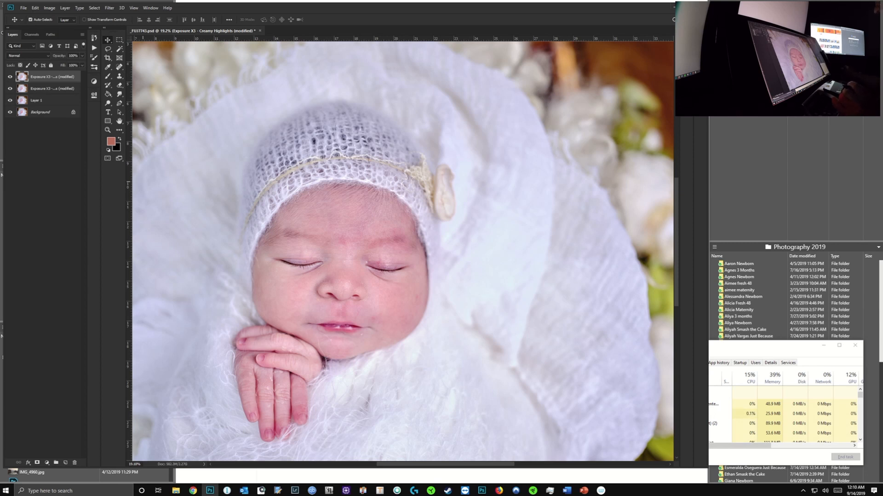
# Save the layered document in Photoshop format under its existing name on the Desktop, replacing the earlier file.
pyautogui.hotkey('ctrl', 'shift', 's')
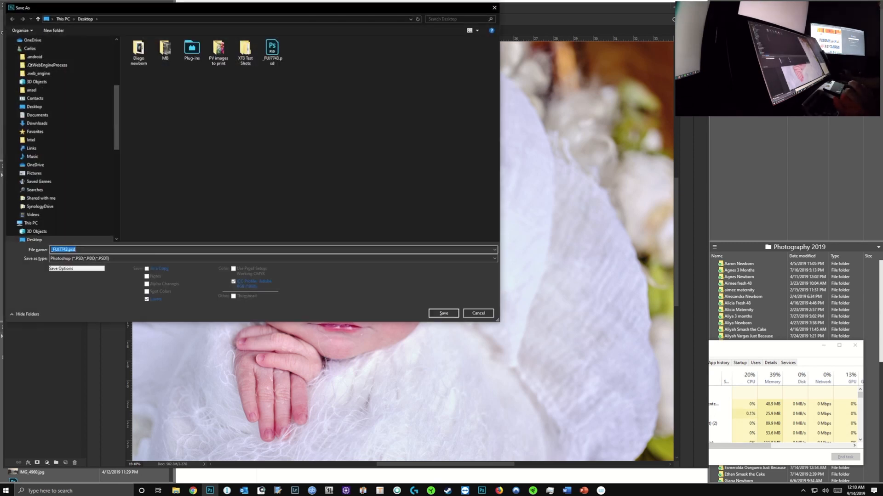
pyautogui.press('Return')
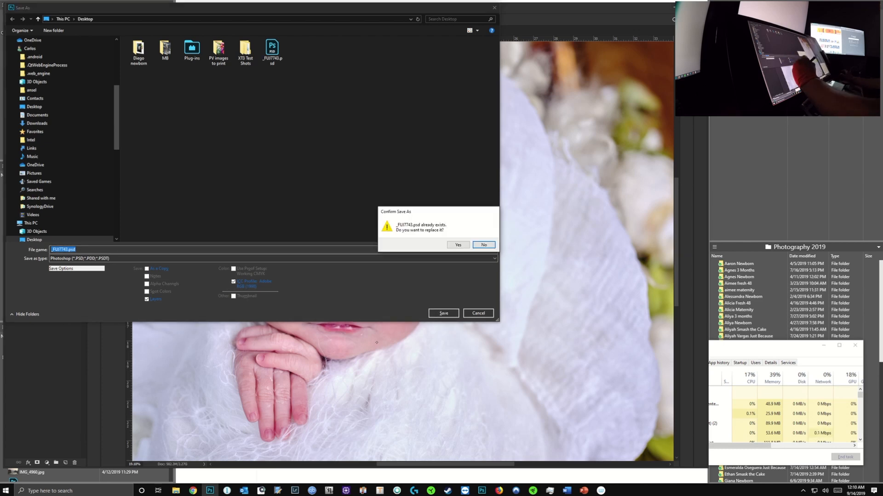
pyautogui.click(457, 245)
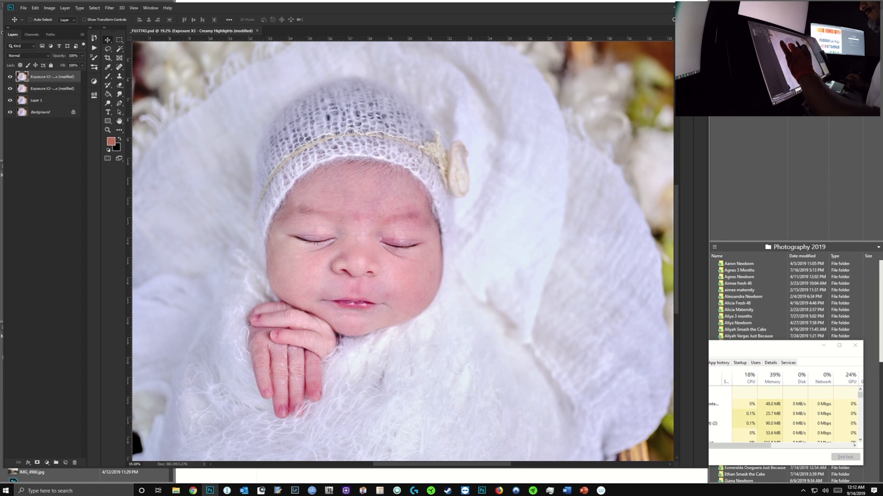
# Undo the layer duplication and the separate Exposure X3 filter layer, leaving only Layer 1 above the Background.
pyautogui.scroll(8, 340, 257)
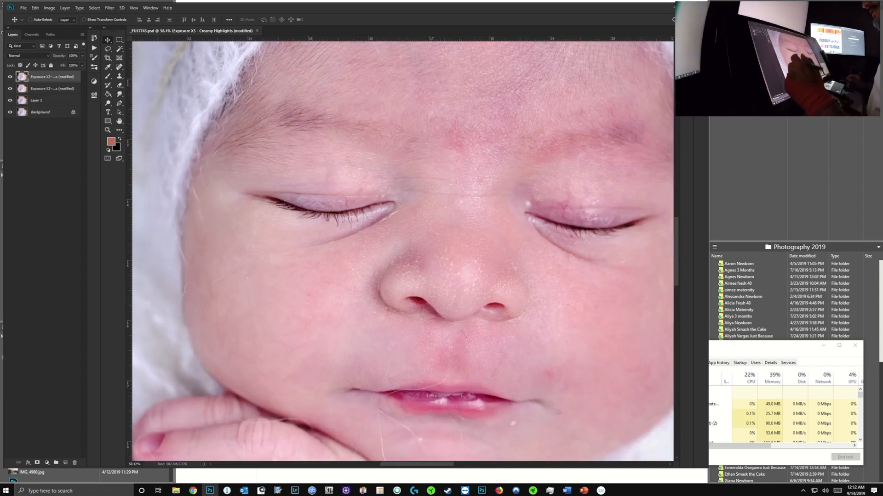
pyautogui.hotkey('ctrl', 'z')
pyautogui.hotkey('ctrl', 'z')
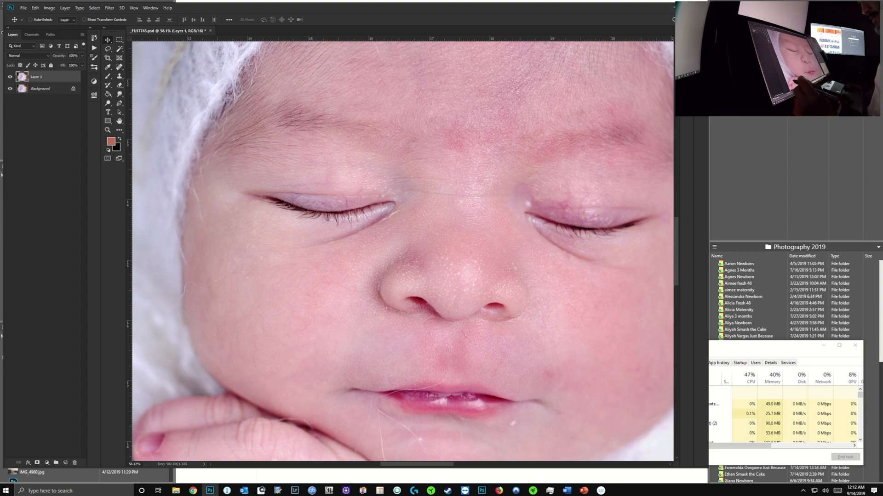
# Create a new empty layer above Layer 1 and spot-heal blemishes beside the nose, above the upper lip and near the mouth corner.
pyautogui.hotkey('ctrl', 'shift', 'n')
pyautogui.press('Return')
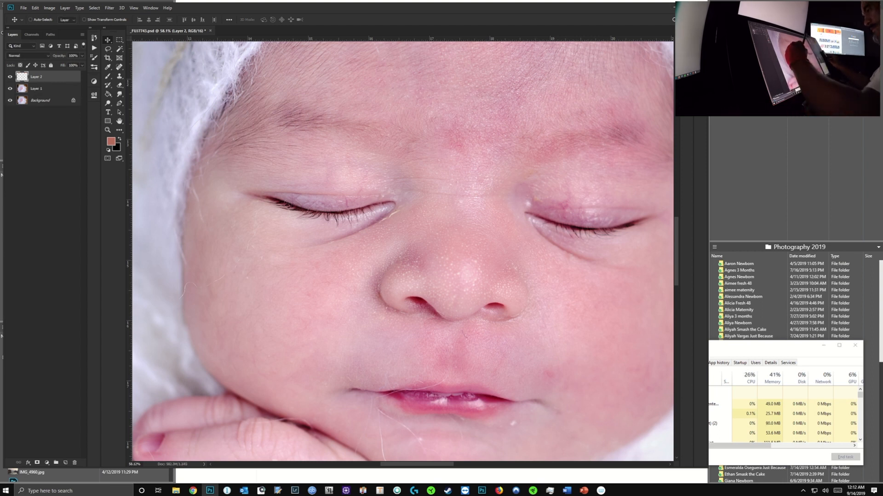
pyautogui.press('j')
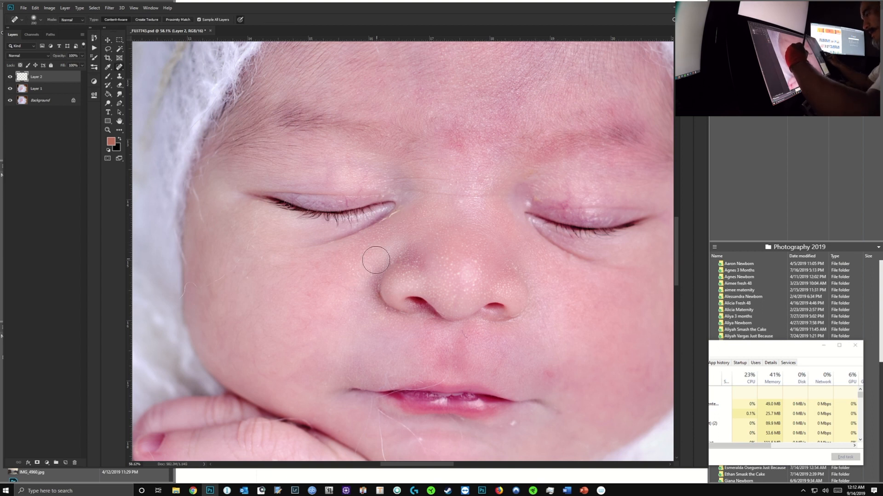
pyautogui.click(357, 273)
pyautogui.moveTo(463, 335)
pyautogui.mouseDown()
pyautogui.moveTo(459, 348)
pyautogui.moveTo(511, 367)
pyautogui.mouseUp()
pyautogui.click(455, 367)
pyautogui.click(546, 375)
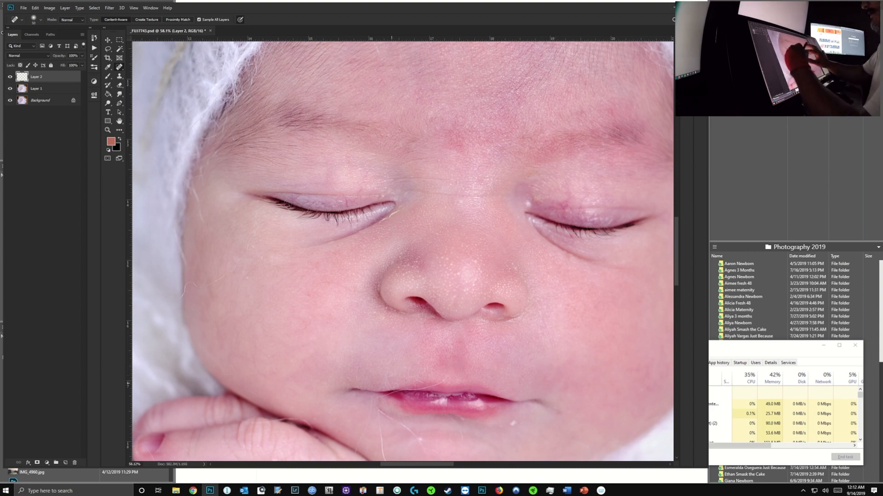
# Spot-heal the stray hairs and flecks on the outer cheek and temple, along the edge of the knit hat.
pyautogui.scroll(-3, 359, 253)
pyautogui.scroll(5, 359, 252)
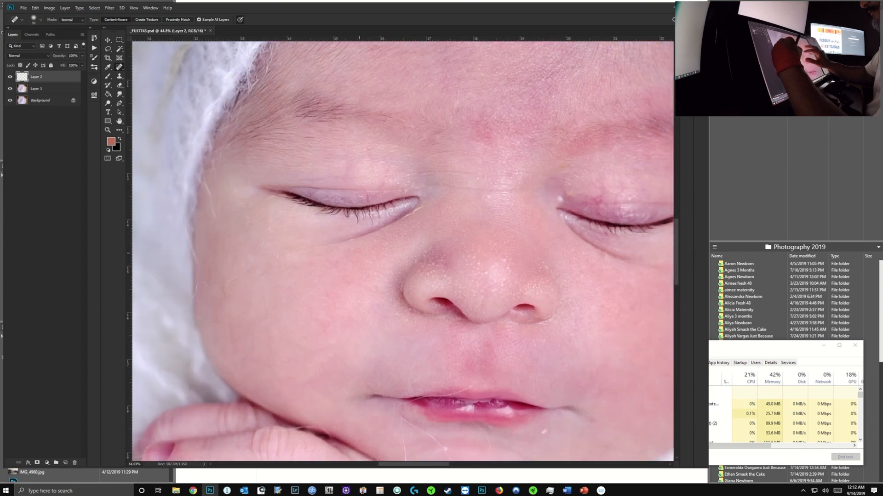
pyautogui.moveTo(228, 283)
pyautogui.mouseDown()
pyautogui.moveTo(255, 277)
pyautogui.moveTo(241, 285)
pyautogui.moveTo(270, 259)
pyautogui.mouseUp()
pyautogui.moveTo(278, 243); pyautogui.dragTo(267, 268)
pyautogui.moveTo(285, 225); pyautogui.dragTo(281, 249)
pyautogui.moveTo(287, 223)
pyautogui.mouseDown()
pyautogui.moveTo(286, 240)
pyautogui.moveTo(291, 227)
pyautogui.mouseUp()
pyautogui.moveTo(295, 194); pyautogui.dragTo(294, 201)
pyautogui.moveTo(300, 245); pyautogui.dragTo(282, 275)
pyautogui.moveTo(216, 276); pyautogui.dragTo(203, 301)
pyautogui.moveTo(225, 178)
pyautogui.mouseDown()
pyautogui.moveTo(230, 198)
pyautogui.moveTo(226, 184)
pyautogui.mouseUp()
pyautogui.click(223, 171)
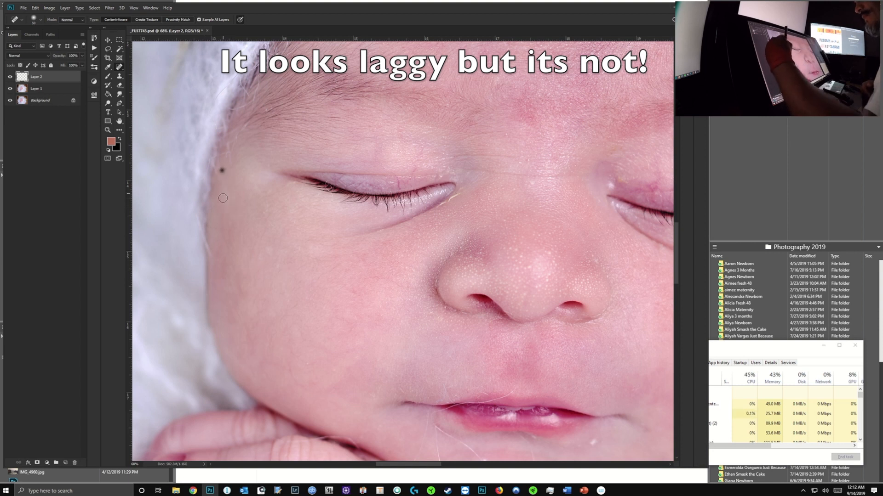
pyautogui.moveTo(209, 247); pyautogui.dragTo(213, 263)
pyautogui.moveTo(208, 244); pyautogui.dragTo(212, 288)
# Spot-heal small blemishes on the cheek and beside the nostril, and shift the Task Manager window slightly.
pyautogui.click(294, 306)
pyautogui.click(356, 291)
pyautogui.click(411, 315)
pyautogui.click(432, 310)
pyautogui.click(444, 308)
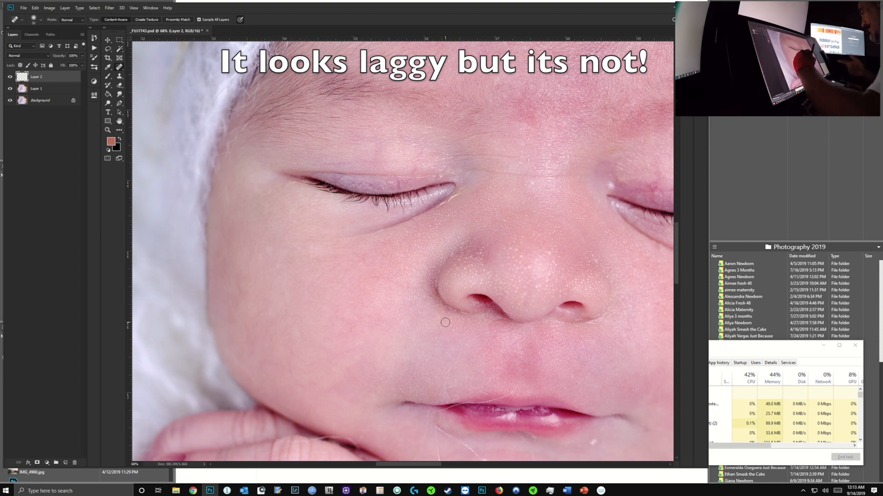
pyautogui.moveTo(723, 344); pyautogui.dragTo(743, 340)
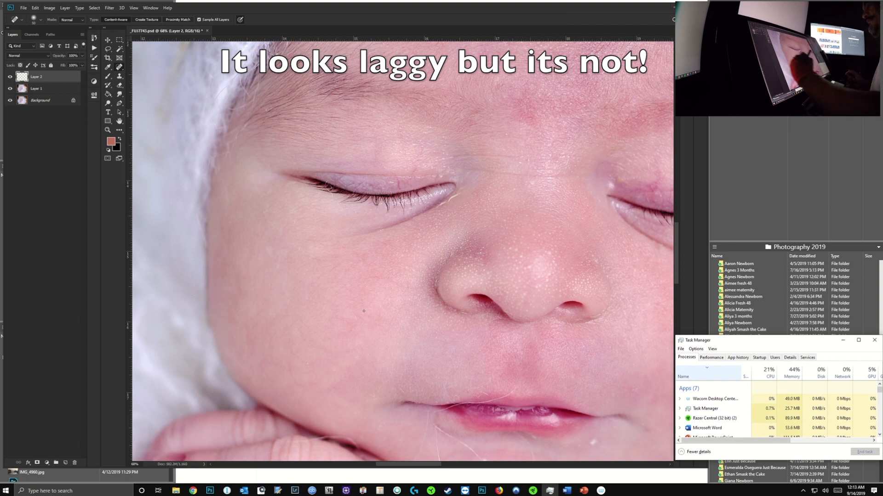
pyautogui.click(334, 269)
pyautogui.click(393, 254)
# Spot-heal the marks at the inner eye corners, between the eyebrows and down the bridge of the nose.
pyautogui.click(466, 177)
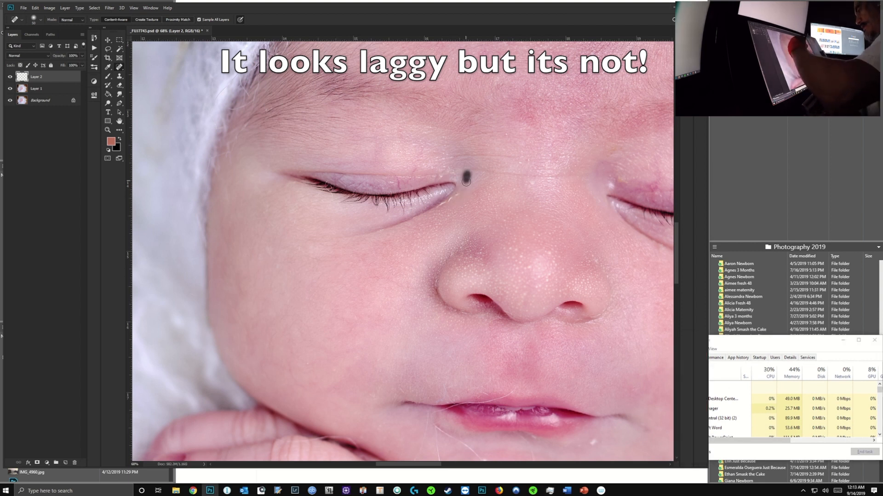
pyautogui.click(482, 179)
pyautogui.moveTo(522, 159); pyautogui.dragTo(522, 166)
pyautogui.click(526, 150)
pyautogui.moveTo(508, 131); pyautogui.dragTo(506, 137)
pyautogui.click(521, 164)
pyautogui.click(532, 182)
pyautogui.moveTo(537, 229)
pyautogui.mouseDown()
pyautogui.moveTo(535, 239)
pyautogui.moveTo(529, 214)
pyautogui.mouseUp()
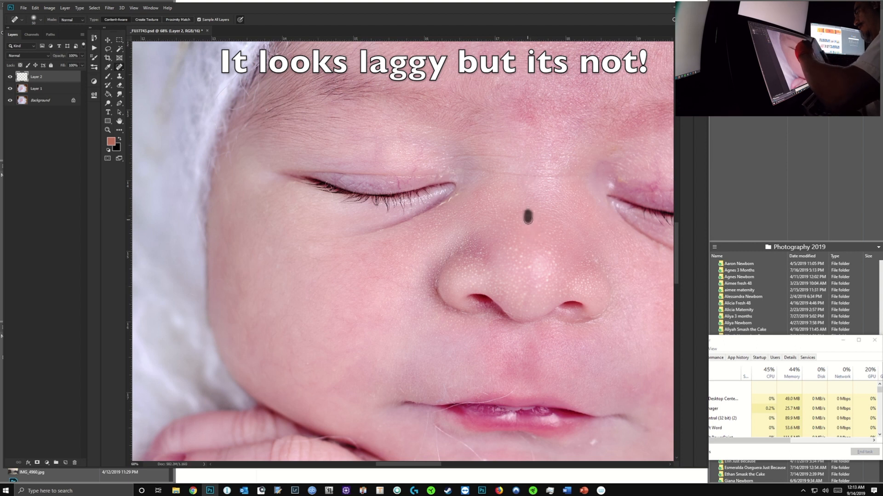
pyautogui.click(611, 185)
pyautogui.moveTo(622, 178); pyautogui.dragTo(604, 163)
pyautogui.click(611, 156)
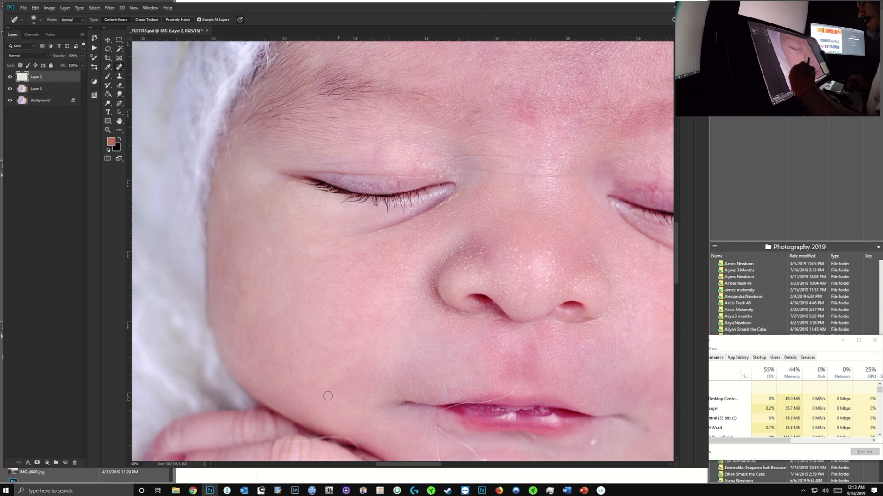
# Spot-heal the stray hairs and flecks on the lower cheek, above the upper lip, at the mouth corner and on the chin.
pyautogui.moveTo(311, 389)
pyautogui.mouseDown()
pyautogui.moveTo(294, 227)
pyautogui.moveTo(282, 243)
pyautogui.mouseUp()
pyautogui.click(386, 251)
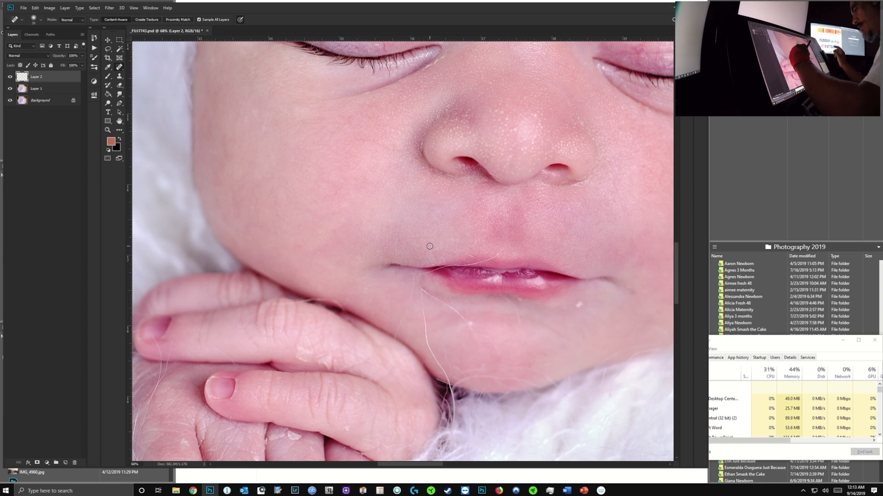
pyautogui.moveTo(441, 233)
pyautogui.mouseDown()
pyautogui.moveTo(439, 251)
pyautogui.moveTo(429, 249)
pyautogui.moveTo(495, 245)
pyautogui.mouseUp()
pyautogui.moveTo(571, 301); pyautogui.dragTo(580, 309)
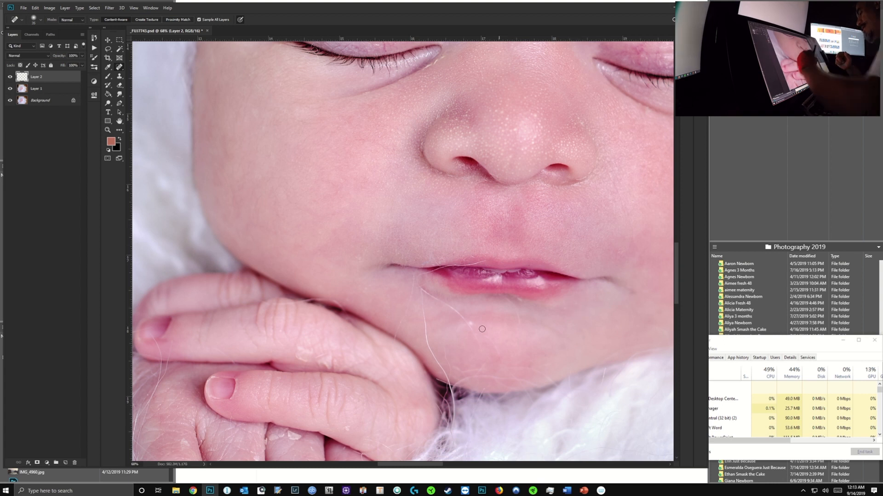
pyautogui.moveTo(422, 295)
pyautogui.mouseDown()
pyautogui.moveTo(429, 344)
pyautogui.moveTo(401, 318)
pyautogui.moveTo(414, 285)
pyautogui.moveTo(496, 350)
pyautogui.mouseUp()
pyautogui.scroll(5, 492, 290)
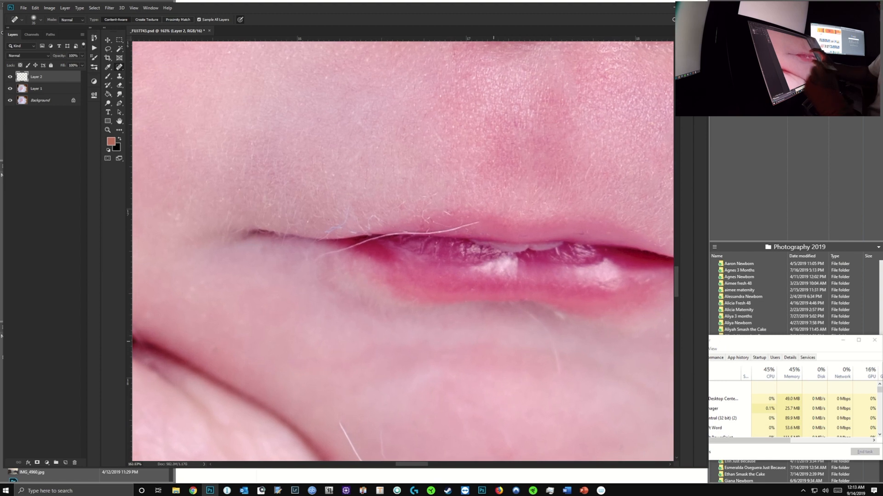
pyautogui.moveTo(345, 212)
pyautogui.mouseDown()
pyautogui.moveTo(373, 213)
pyautogui.moveTo(365, 219)
pyautogui.mouseUp()
pyautogui.moveTo(352, 217); pyautogui.dragTo(324, 228)
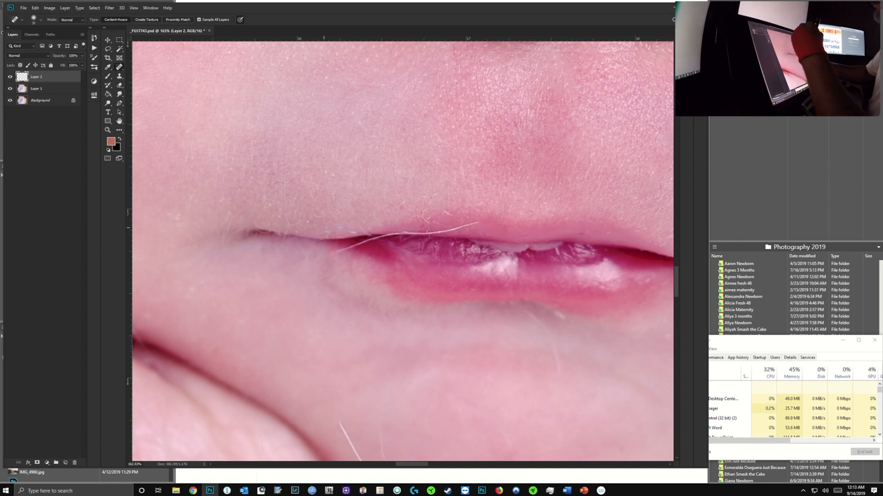
# Spot-heal a mark on the outer cheek and the small blemishes across the forehead below the hat.
pyautogui.hotkey('ctrl', '0')
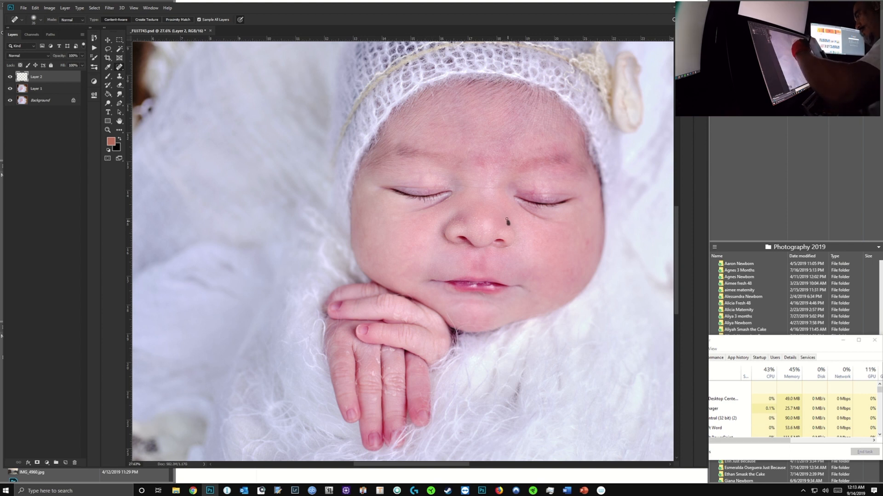
pyautogui.moveTo(585, 243); pyautogui.dragTo(585, 244)
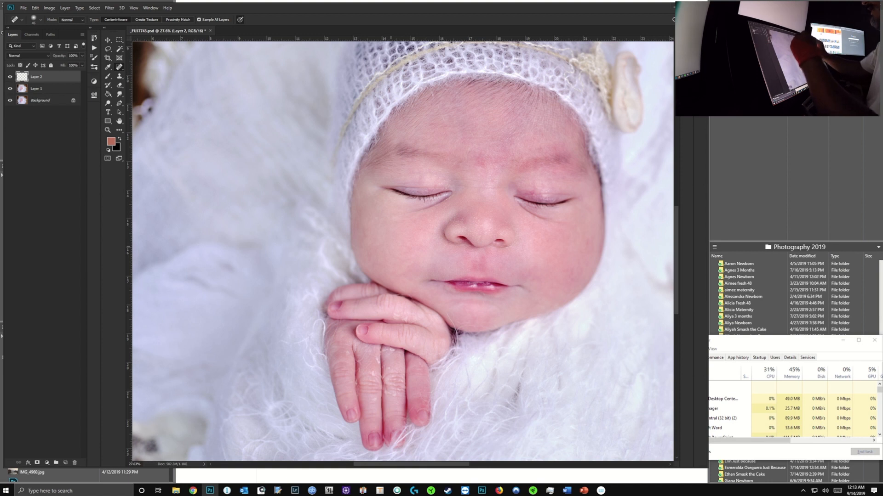
pyautogui.scroll(8, 390, 247)
pyautogui.moveTo(393, 199); pyautogui.dragTo(401, 220)
pyautogui.click(410, 234)
pyautogui.click(428, 229)
pyautogui.moveTo(377, 169); pyautogui.dragTo(380, 187)
pyautogui.click(374, 157)
pyautogui.click(375, 231)
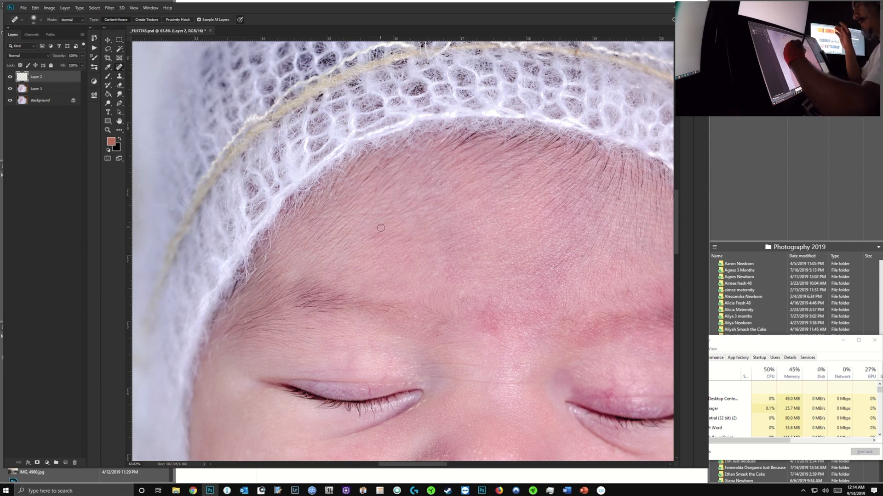
pyautogui.click(469, 257)
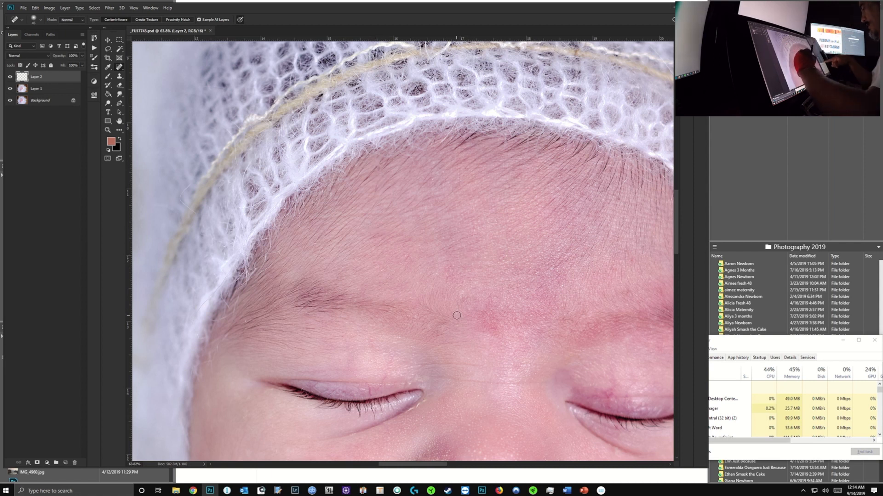
# Spot-heal the white bumps on the nose tip and nostril, and the blemishes on the adjoining cheek down to mouth level.
pyautogui.scroll(-4, 446, 326)
pyautogui.scroll(5, 342, 349)
pyautogui.scroll(1, 337, 326)
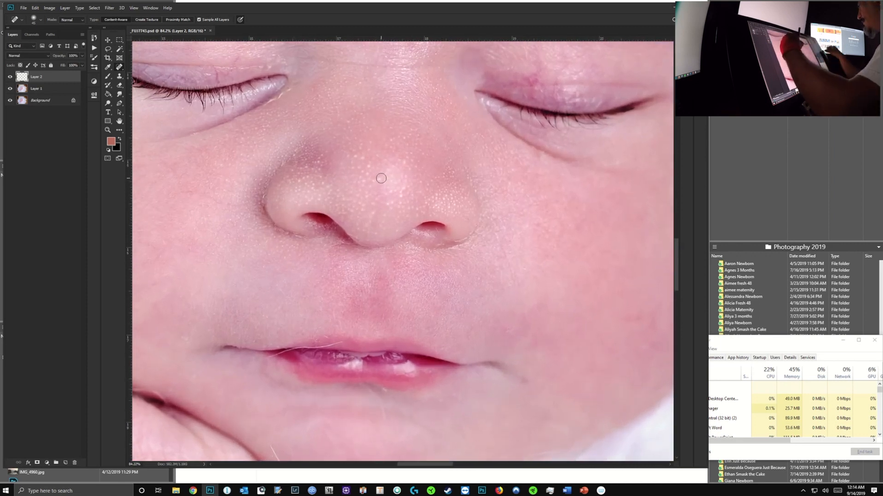
pyautogui.click(401, 164)
pyautogui.click(393, 144)
pyautogui.click(378, 179)
pyautogui.moveTo(407, 188); pyautogui.dragTo(400, 198)
pyautogui.moveTo(477, 186); pyautogui.dragTo(471, 202)
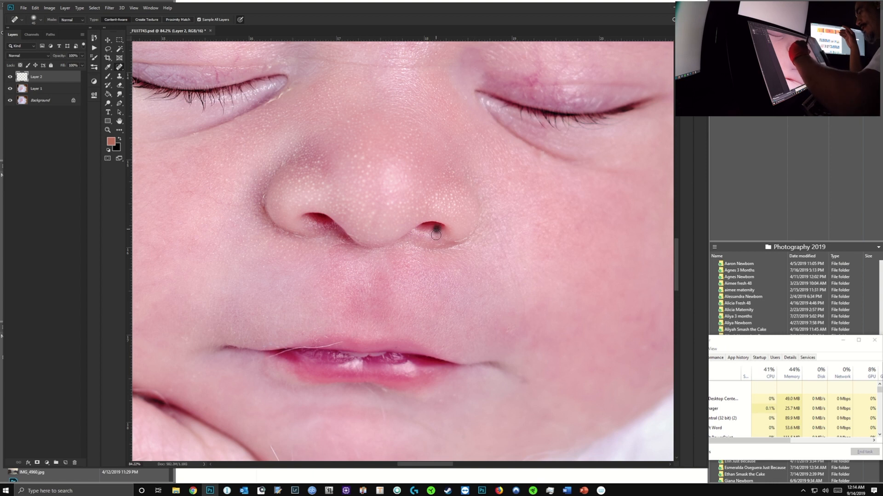
pyautogui.moveTo(452, 247); pyautogui.dragTo(464, 240)
pyautogui.moveTo(528, 261); pyautogui.dragTo(523, 280)
pyautogui.moveTo(504, 325); pyautogui.dragTo(505, 335)
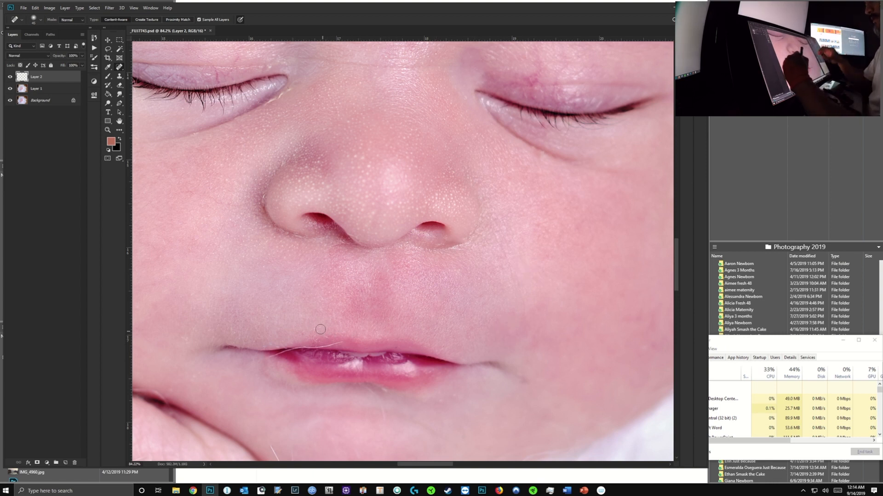
# Spot-heal the white hair on the lower cheek beside the hand, the flecks below the mouth, and the stray hairs across the upper lip and chin edge.
pyautogui.moveTo(303, 322); pyautogui.dragTo(281, 148)
pyautogui.moveTo(252, 273); pyautogui.dragTo(270, 305)
pyautogui.moveTo(267, 278); pyautogui.dragTo(275, 311)
pyautogui.moveTo(253, 277); pyautogui.dragTo(261, 287)
pyautogui.moveTo(362, 229)
pyautogui.mouseDown()
pyautogui.moveTo(362, 238)
pyautogui.moveTo(349, 217)
pyautogui.moveTo(364, 219)
pyautogui.mouseUp()
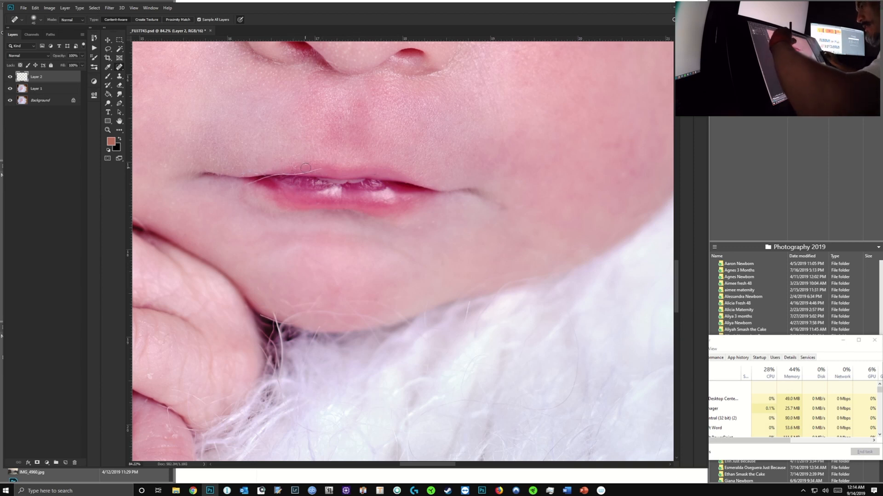
pyautogui.moveTo(315, 170)
pyautogui.mouseDown()
pyautogui.moveTo(247, 185)
pyautogui.moveTo(302, 166)
pyautogui.mouseUp()
pyautogui.moveTo(421, 233); pyautogui.dragTo(435, 227)
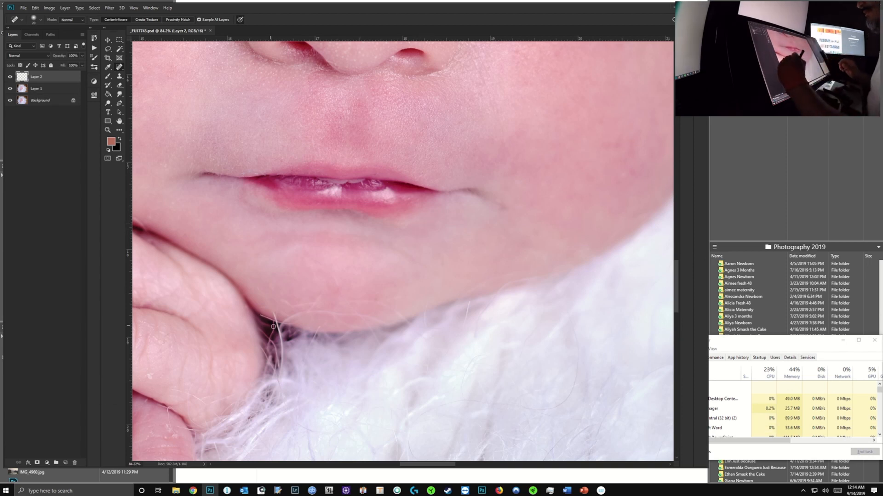
pyautogui.moveTo(320, 327); pyautogui.dragTo(312, 344)
pyautogui.scroll(-5, 324, 356)
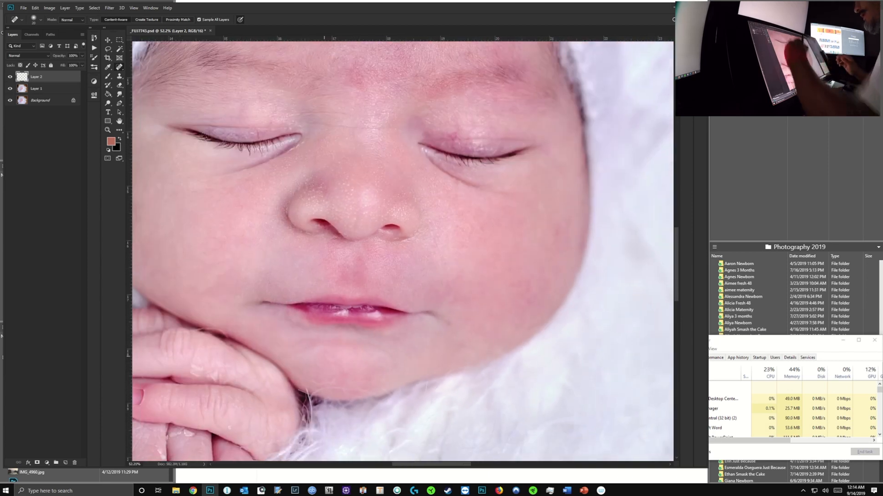
# Spot-heal the red mark on one upper eyelid, the inner corner and lid of the other eye, and a spot beside the nose tip.
pyautogui.moveTo(469, 134); pyautogui.dragTo(474, 125)
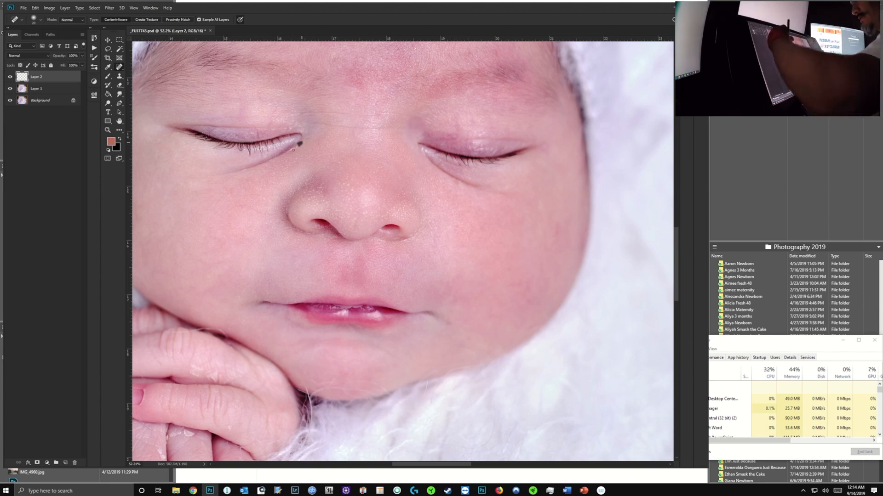
pyautogui.moveTo(303, 139); pyautogui.dragTo(309, 134)
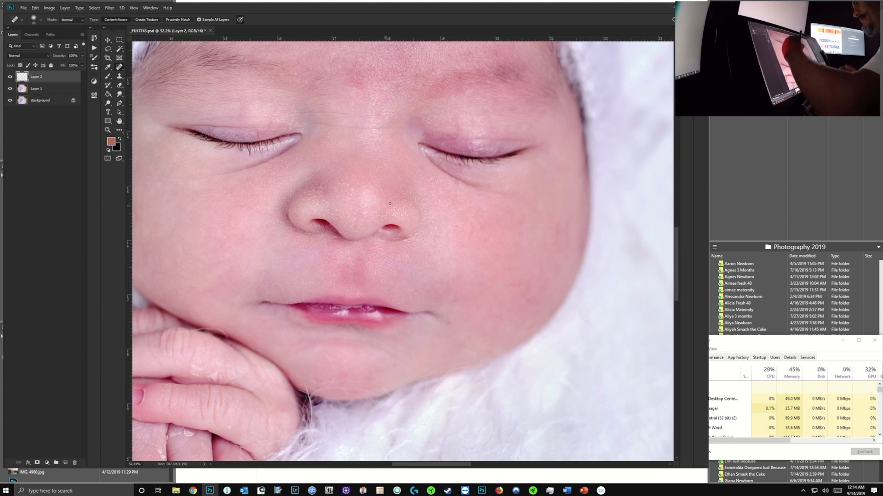
pyautogui.moveTo(400, 188); pyautogui.dragTo(398, 192)
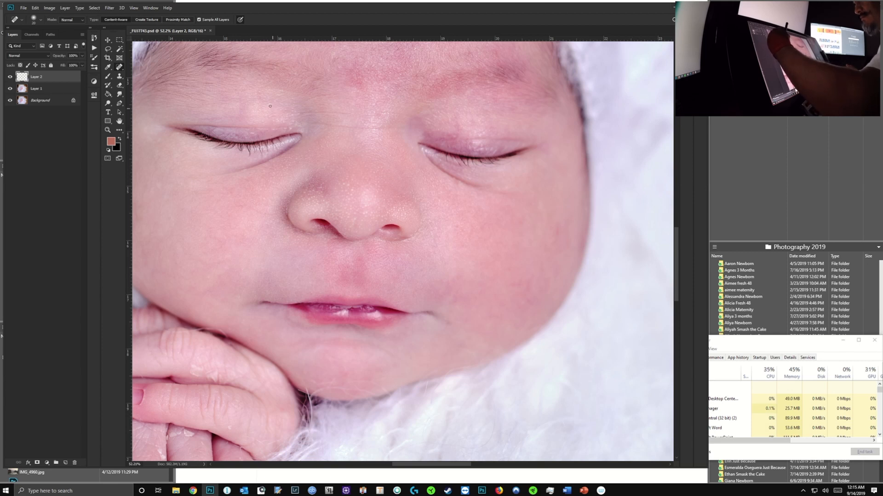
pyautogui.moveTo(275, 100); pyautogui.dragTo(278, 94)
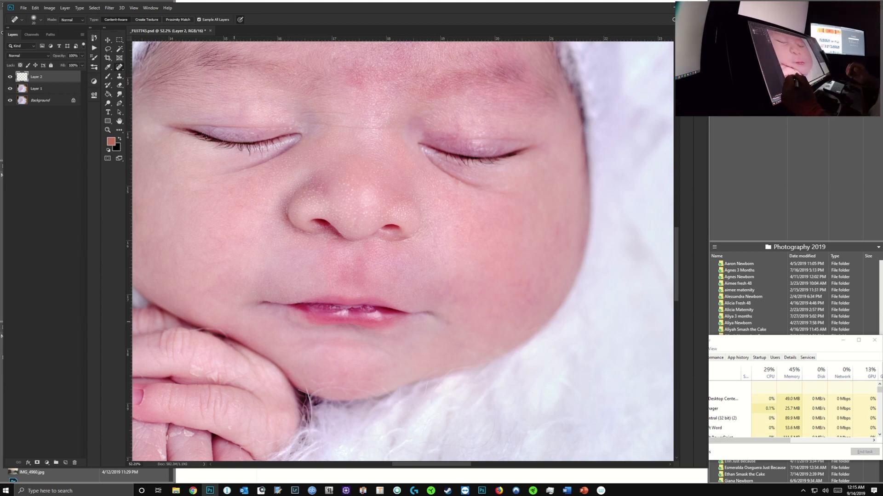
# Spot-heal the peeling skin flakes on the lower hand's middle fingers and the fleck on the upper hand's lowest finger.
pyautogui.scroll(-5, 402, 251)
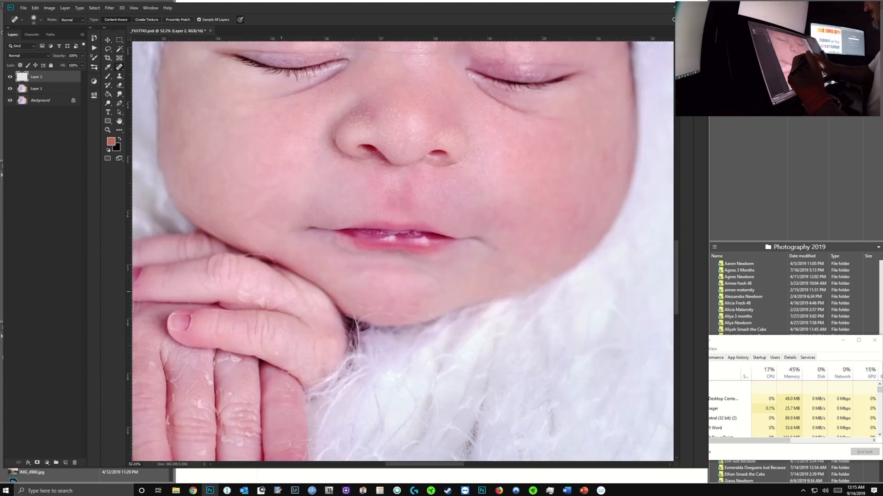
pyautogui.scroll(5, 403, 251)
pyautogui.scroll(2, 315, 268)
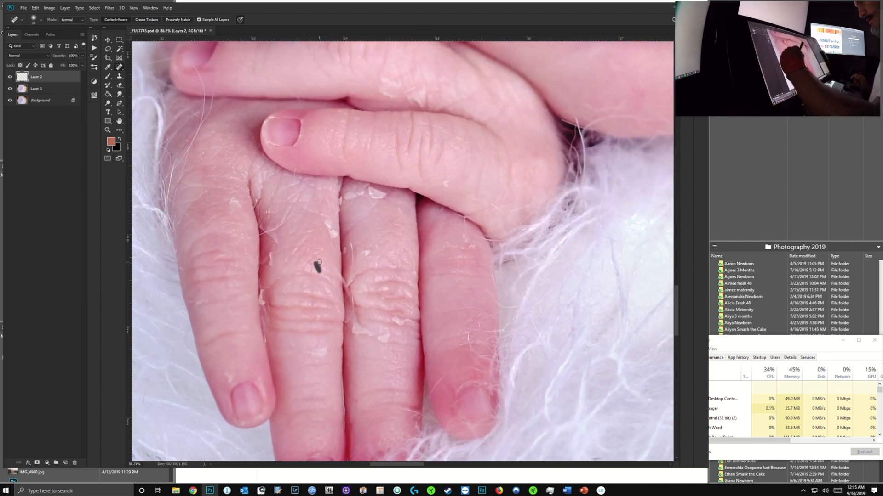
pyautogui.moveTo(327, 223)
pyautogui.mouseDown()
pyautogui.moveTo(354, 253)
pyautogui.moveTo(352, 271)
pyautogui.moveTo(359, 251)
pyautogui.mouseUp()
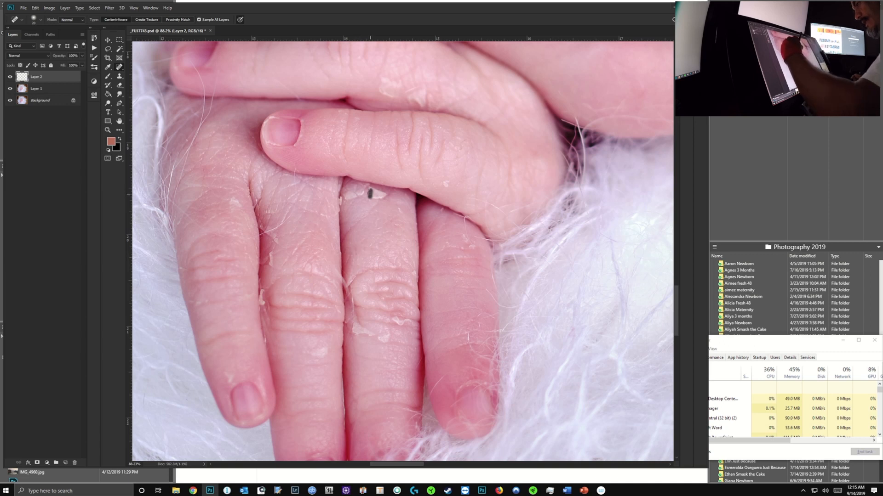
pyautogui.moveTo(370, 192); pyautogui.dragTo(368, 196)
pyautogui.click(398, 210)
pyautogui.click(446, 183)
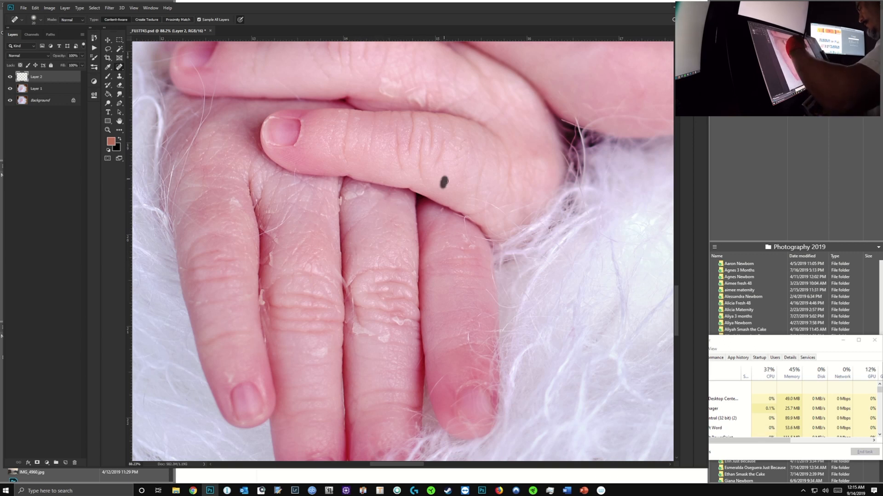
# Spot-heal the remaining skin flakes around the knuckles, edges and bases of the lower hand's middle fingers and beside its shortest finger.
pyautogui.moveTo(444, 245)
pyautogui.mouseDown()
pyautogui.moveTo(470, 247)
pyautogui.moveTo(464, 219)
pyautogui.mouseUp()
pyautogui.moveTo(271, 226)
pyautogui.mouseDown()
pyautogui.moveTo(278, 232)
pyautogui.moveTo(294, 215)
pyautogui.moveTo(274, 254)
pyautogui.moveTo(278, 245)
pyautogui.moveTo(266, 233)
pyautogui.moveTo(265, 344)
pyautogui.mouseUp()
pyautogui.moveTo(352, 323); pyautogui.dragTo(363, 336)
pyautogui.moveTo(354, 318)
pyautogui.mouseDown()
pyautogui.moveTo(354, 335)
pyautogui.moveTo(355, 324)
pyautogui.mouseUp()
pyautogui.moveTo(353, 305)
pyautogui.mouseDown()
pyautogui.moveTo(359, 322)
pyautogui.moveTo(345, 321)
pyautogui.moveTo(379, 342)
pyautogui.moveTo(408, 319)
pyautogui.moveTo(383, 335)
pyautogui.mouseUp()
pyautogui.click(356, 329)
pyautogui.moveTo(352, 277); pyautogui.dragTo(347, 327)
pyautogui.moveTo(354, 192)
pyautogui.mouseDown()
pyautogui.moveTo(341, 206)
pyautogui.moveTo(357, 197)
pyautogui.mouseUp()
pyautogui.moveTo(363, 185); pyautogui.dragTo(384, 203)
pyautogui.moveTo(263, 304)
pyautogui.mouseDown()
pyautogui.moveTo(262, 294)
pyautogui.moveTo(261, 311)
pyautogui.mouseUp()
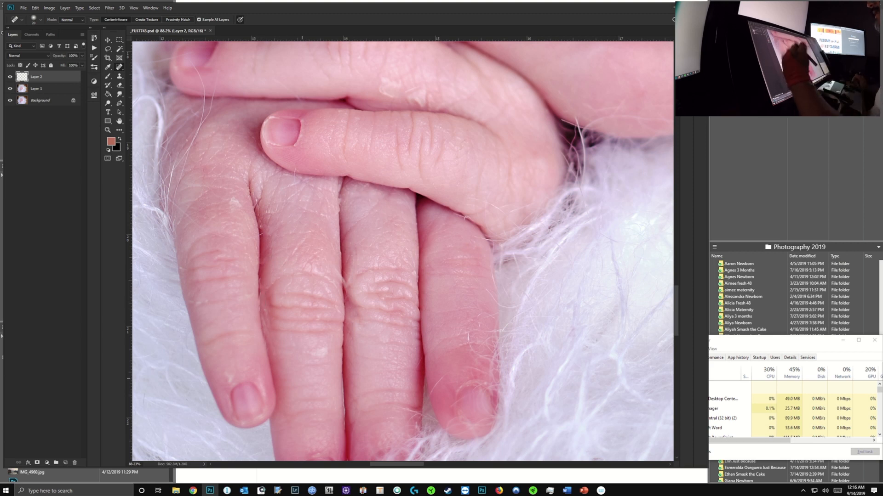
# Spot-heal the stray hair on the back of the lower hand and the mark just above the outer finger's nail.
pyautogui.scroll(4, 402, 251)
pyautogui.scroll(-7, 402, 251)
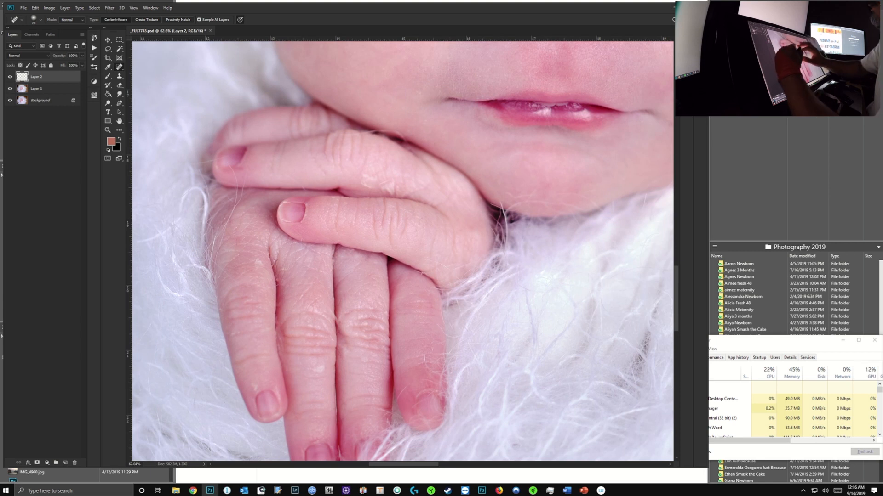
pyautogui.scroll(6, 403, 251)
pyautogui.scroll(-4, 403, 251)
pyautogui.scroll(1, 403, 251)
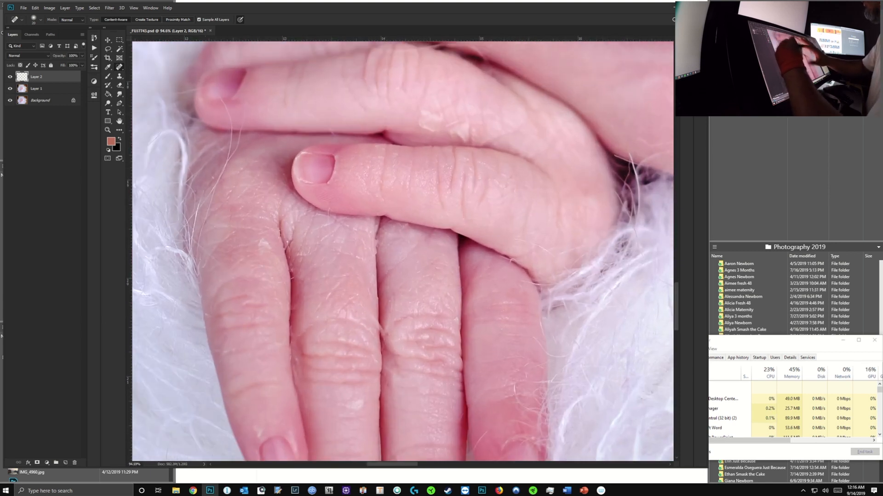
pyautogui.hscroll(-3, 403, 251)
pyautogui.moveTo(292, 180); pyautogui.dragTo(305, 147)
pyautogui.scroll(-3, 403, 251)
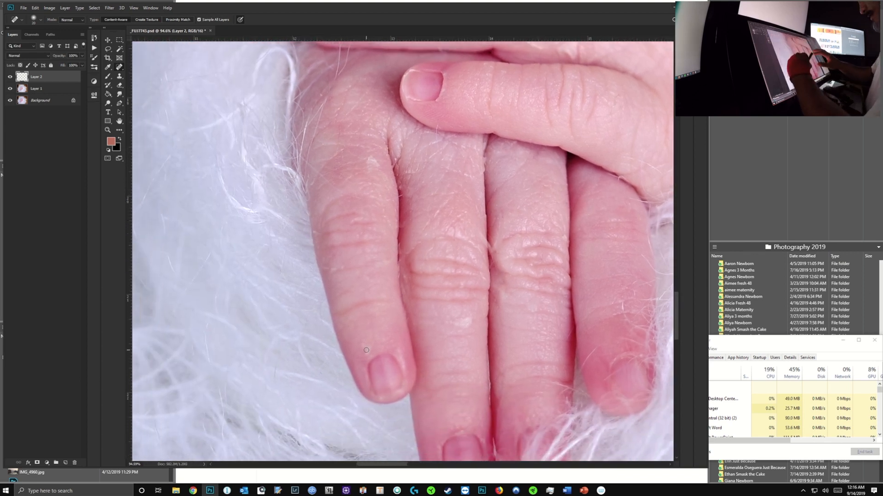
pyautogui.moveTo(366, 350); pyautogui.dragTo(368, 338)
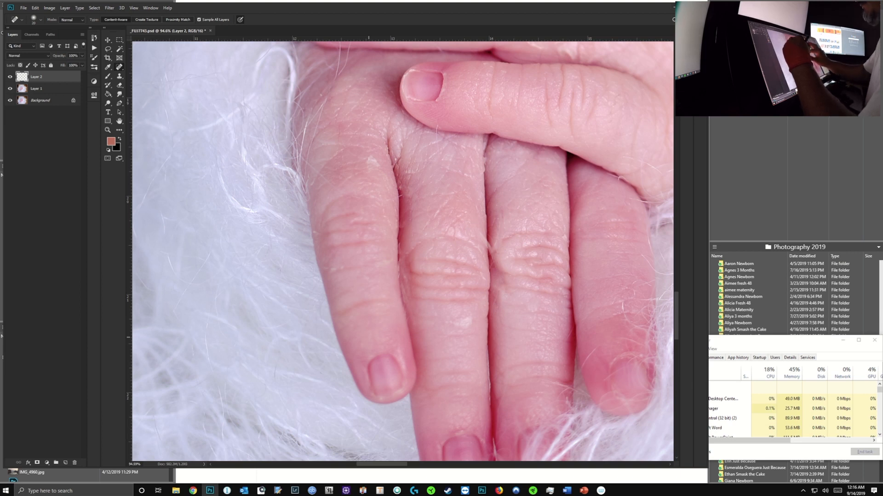
# Spot-heal the dry patches on the outer finger of the lower hand and the flaky spots on the neighbouring fingers.
pyautogui.scroll(5, 451, 254)
pyautogui.scroll(-5, 403, 251)
pyautogui.moveTo(291, 239)
pyautogui.mouseDown()
pyautogui.moveTo(304, 249)
pyautogui.moveTo(308, 285)
pyautogui.moveTo(283, 284)
pyautogui.mouseUp()
pyautogui.moveTo(365, 238); pyautogui.dragTo(363, 211)
pyautogui.moveTo(371, 253)
pyautogui.mouseDown()
pyautogui.moveTo(240, 305)
pyautogui.moveTo(275, 311)
pyautogui.mouseUp()
pyautogui.moveTo(363, 166)
pyautogui.mouseDown()
pyautogui.moveTo(375, 187)
pyautogui.moveTo(370, 173)
pyautogui.moveTo(400, 191)
pyautogui.moveTo(410, 187)
pyautogui.moveTo(405, 169)
pyautogui.moveTo(382, 180)
pyautogui.mouseUp()
# Spot-heal the marks on the back of the lower hand and along the lower edge of the finger resting above it.
pyautogui.scroll(-10, 367, 180)
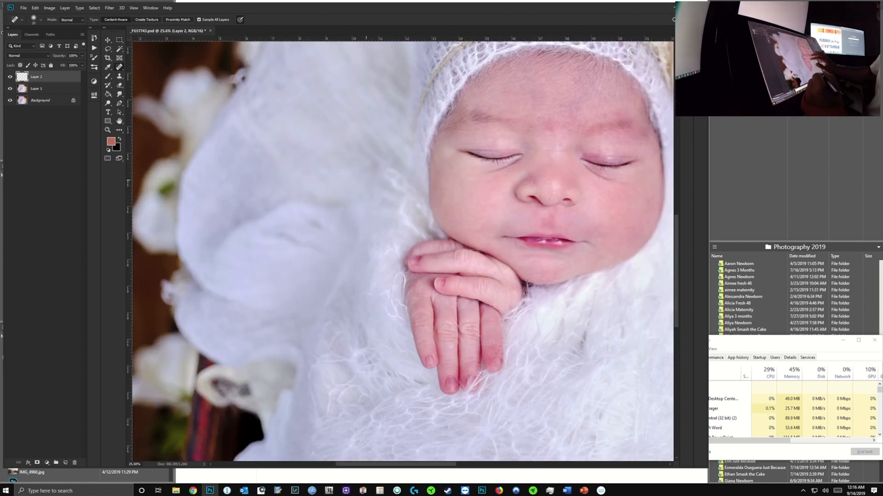
pyautogui.scroll(-5, 367, 180)
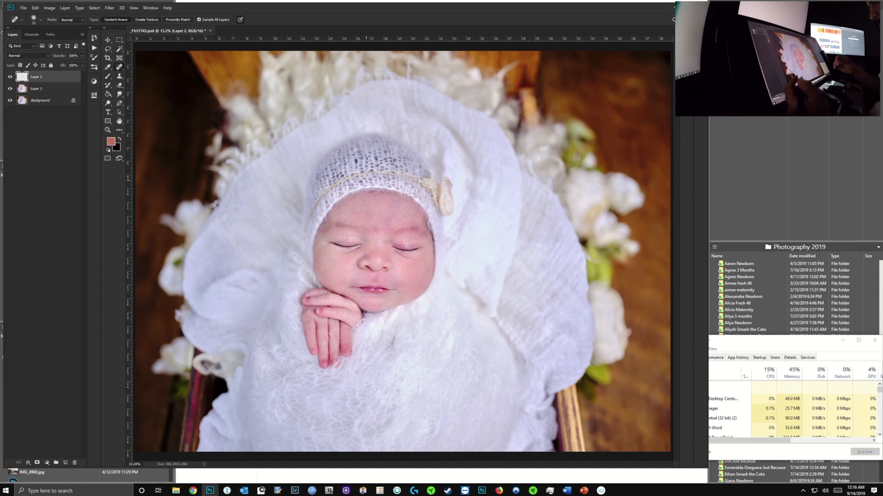
pyautogui.scroll(11, 386, 233)
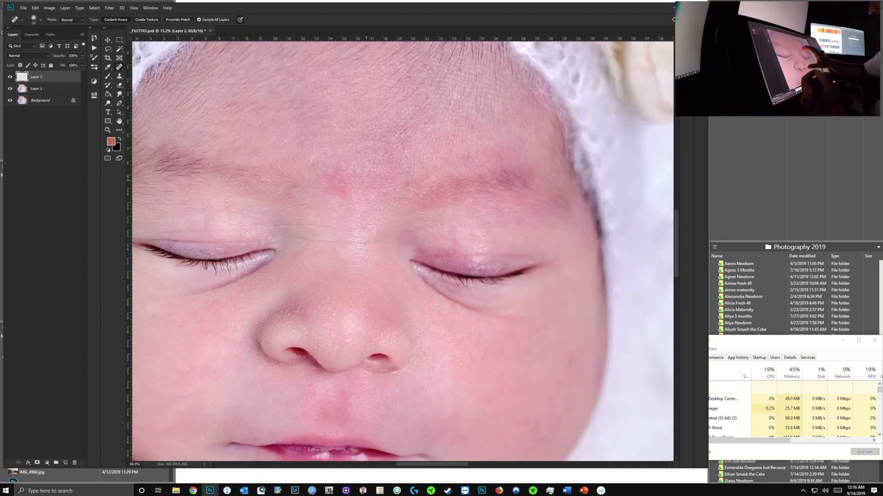
pyautogui.scroll(-4, 366, 182)
pyautogui.scroll(2, 366, 181)
pyautogui.scroll(3, 366, 181)
pyautogui.moveTo(225, 235)
pyautogui.mouseDown()
pyautogui.moveTo(233, 223)
pyautogui.moveTo(223, 199)
pyautogui.moveTo(232, 224)
pyautogui.moveTo(223, 230)
pyautogui.mouseUp()
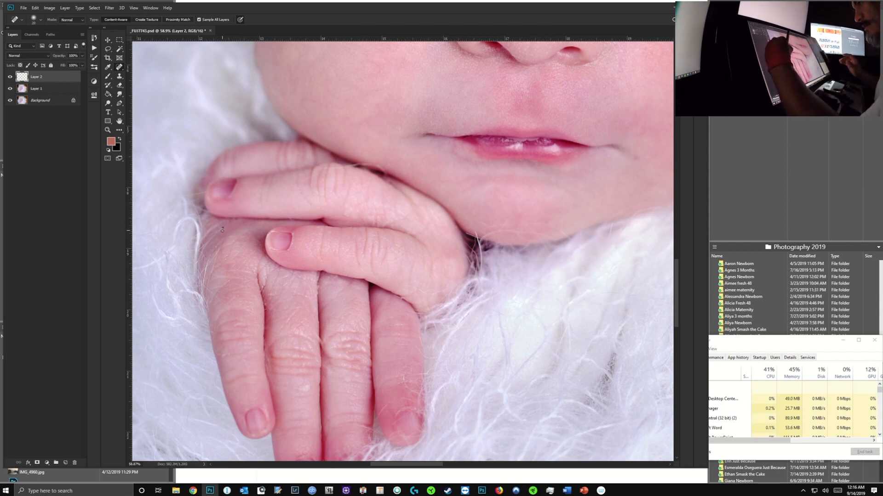
pyautogui.moveTo(287, 217); pyautogui.dragTo(278, 208)
# Spot-heal the stray hairs along the upper hand's knuckles beneath the cheek and the dry flakes on the finger below them.
pyautogui.scroll(3, 414, 163)
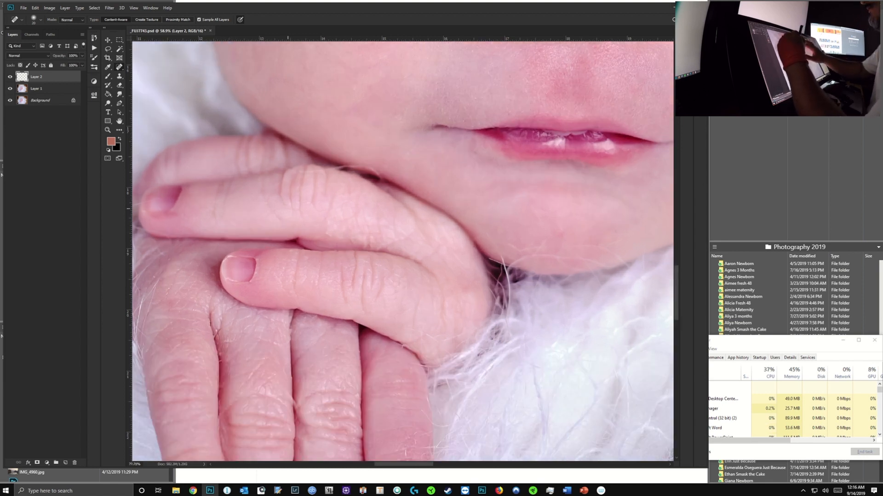
pyautogui.moveTo(366, 167)
pyautogui.mouseDown()
pyautogui.moveTo(376, 180)
pyautogui.moveTo(375, 166)
pyautogui.moveTo(281, 172)
pyautogui.mouseUp()
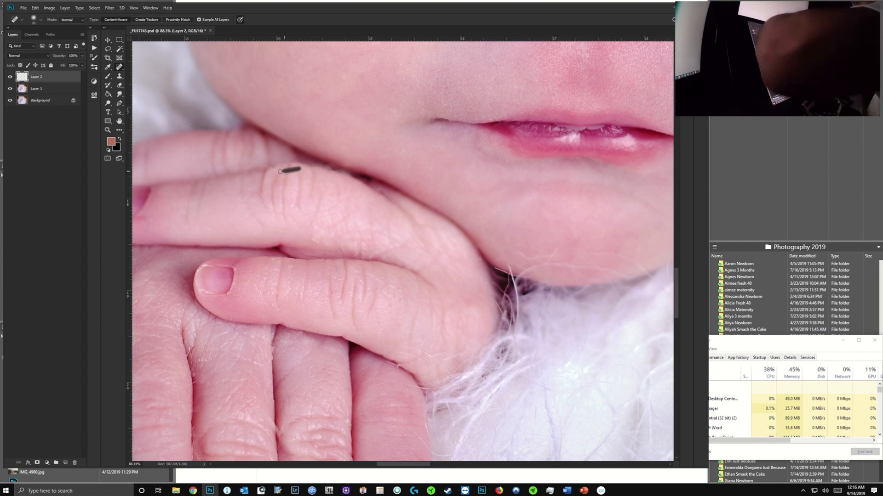
pyautogui.moveTo(314, 232); pyautogui.dragTo(317, 243)
pyautogui.moveTo(368, 170); pyautogui.dragTo(415, 182)
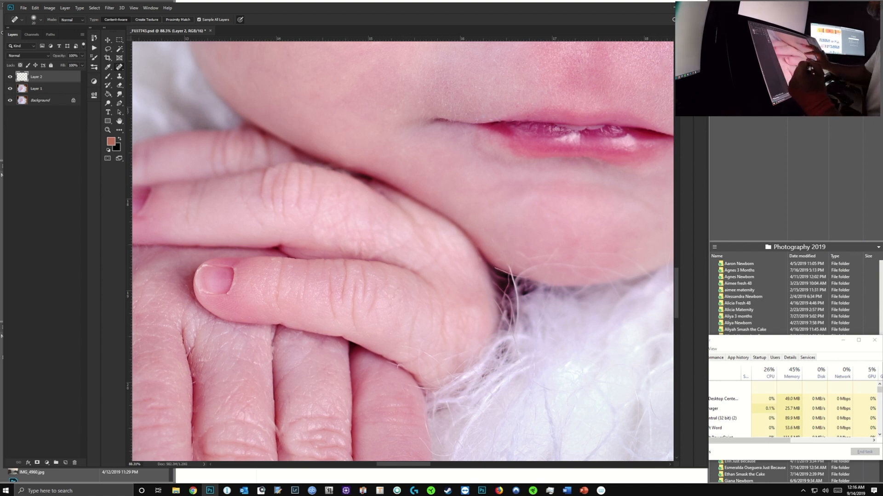
pyautogui.hotkey('ctrl', '0')
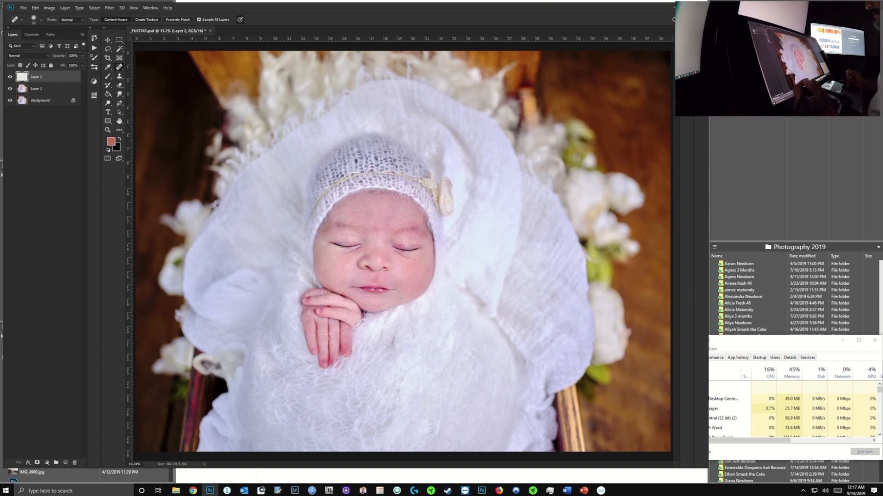
# Spot-heal the flecks along the upper hand's lower edge and the dry skin between and on the lower hand's first two fingers.
pyautogui.scroll(10, 359, 328)
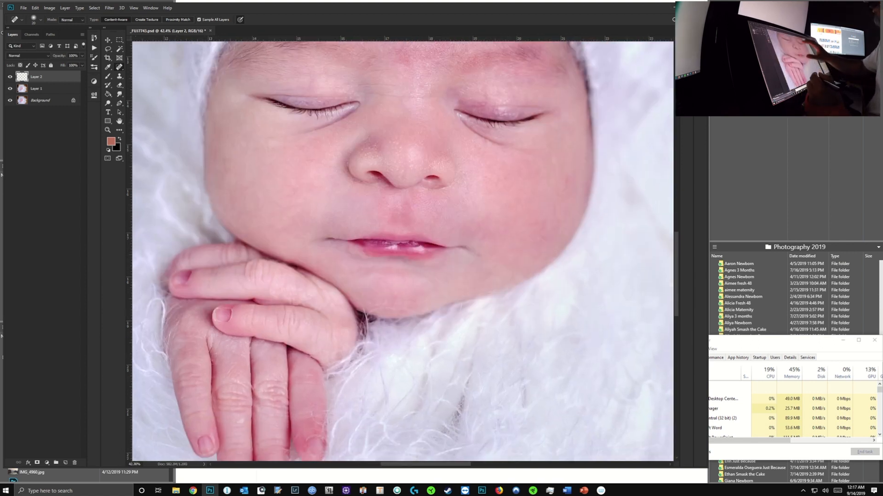
pyautogui.hscroll(-3, 402, 251)
pyautogui.scroll(2, 403, 251)
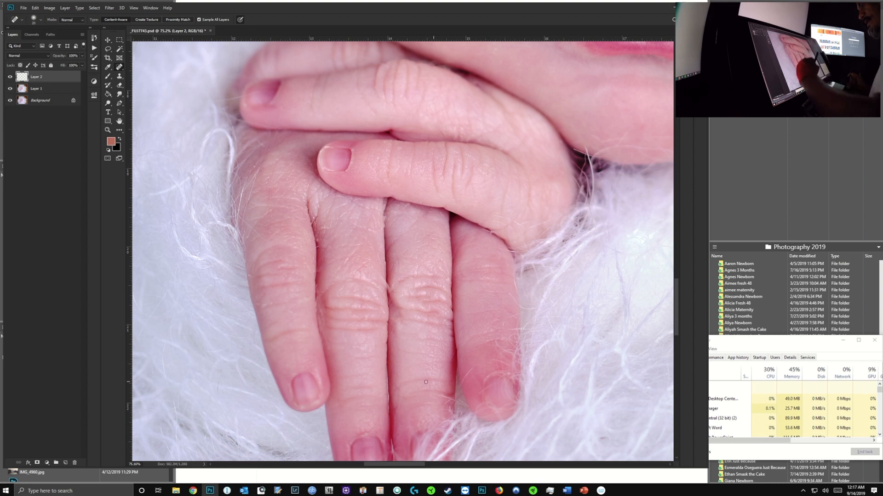
pyautogui.moveTo(495, 215)
pyautogui.mouseDown()
pyautogui.moveTo(527, 230)
pyautogui.moveTo(512, 236)
pyautogui.moveTo(495, 220)
pyautogui.mouseUp()
pyautogui.moveTo(520, 223); pyautogui.dragTo(545, 220)
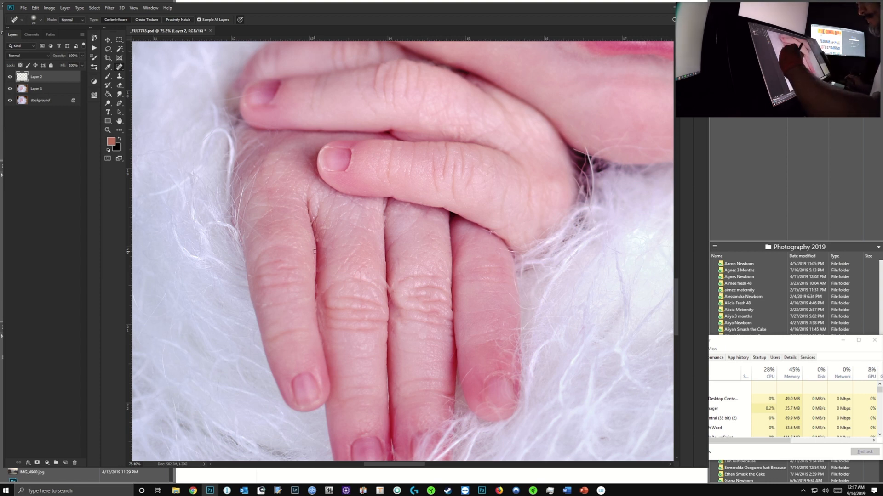
pyautogui.moveTo(317, 224); pyautogui.dragTo(318, 225)
pyautogui.moveTo(363, 266); pyautogui.dragTo(346, 258)
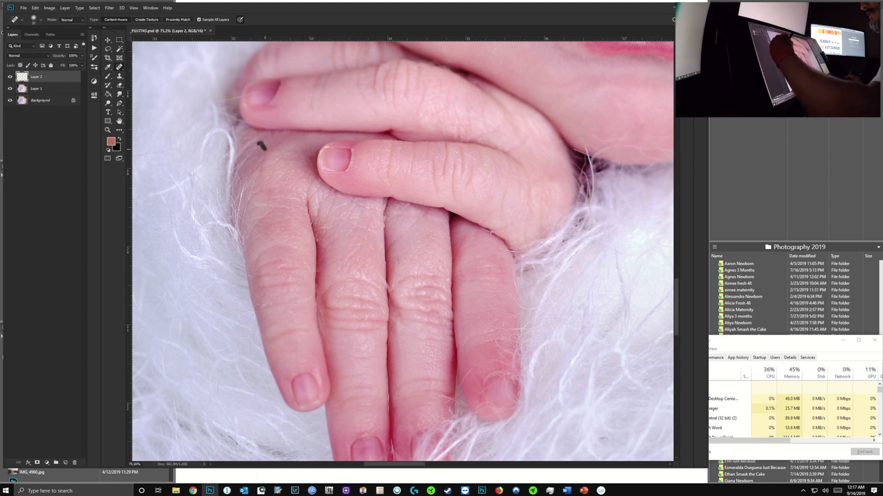
# Spot-heal the mark on the back of the lower hand and the dry lines at the base of its outer finger.
pyautogui.moveTo(264, 147); pyautogui.dragTo(264, 148)
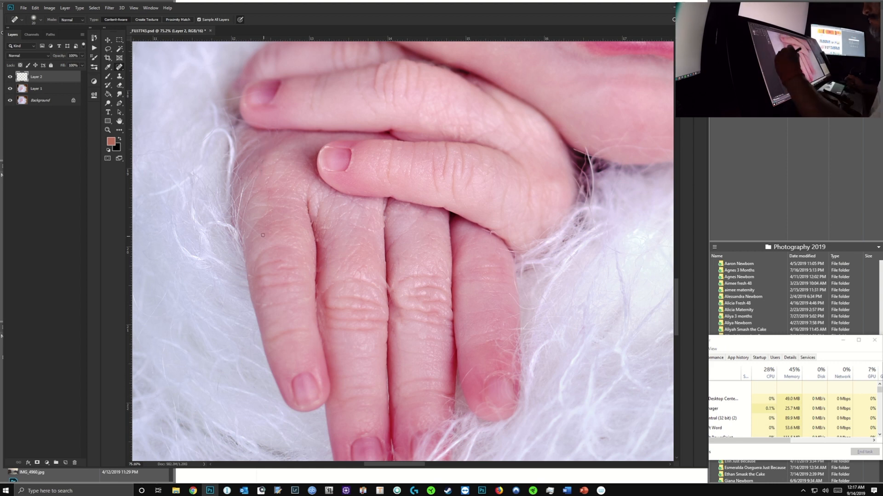
pyautogui.moveTo(258, 232); pyautogui.dragTo(257, 232)
pyautogui.moveTo(247, 222); pyautogui.dragTo(250, 228)
pyautogui.moveTo(265, 187); pyautogui.dragTo(248, 193)
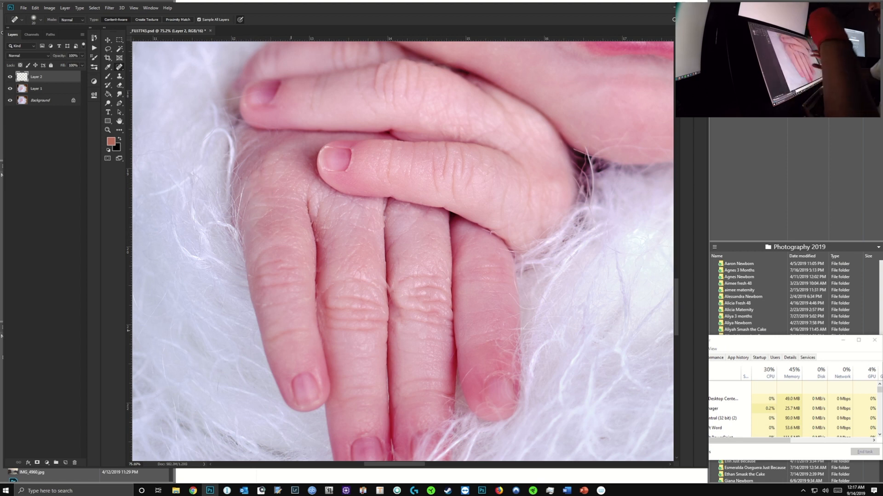
# Review the retouching across the face and the whole photo, and examine the skin texture of the finger knuckles up close.
pyautogui.scroll(-5, 402, 252)
pyautogui.moveTo(556, 171); pyautogui.dragTo(311, 292)
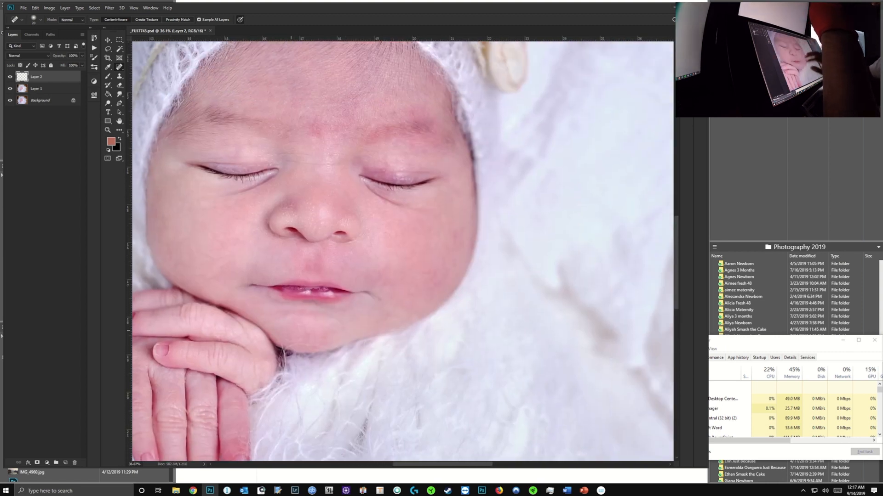
pyautogui.hotkey('ctrl', '0')
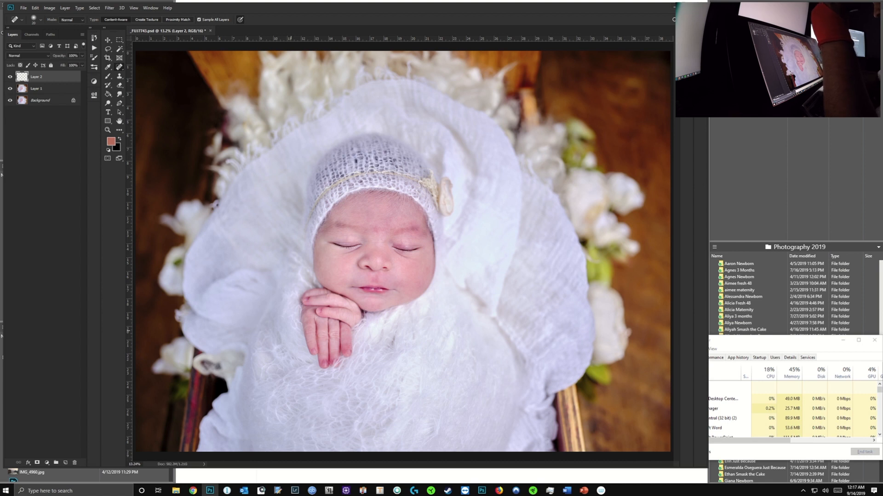
pyautogui.scroll(5, 369, 283)
pyautogui.scroll(6, 291, 331)
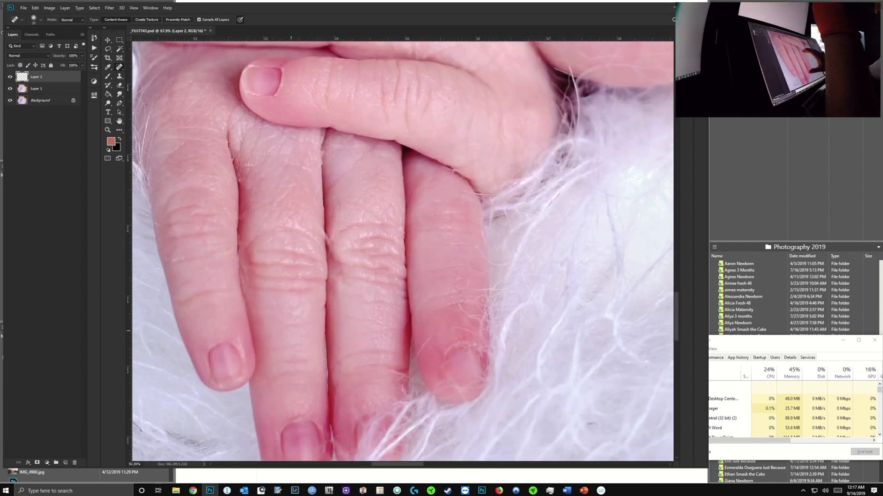
pyautogui.scroll(1, 397, 282)
pyautogui.scroll(2, 398, 281)
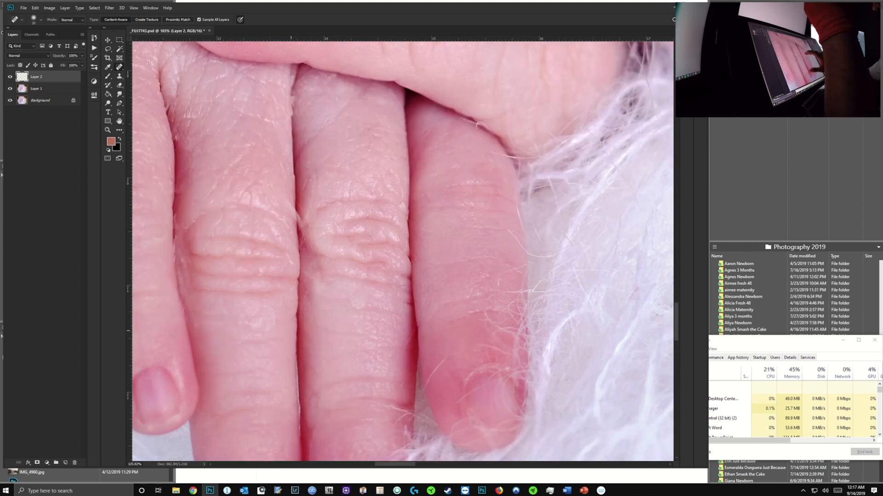
pyautogui.scroll(3, 386, 267)
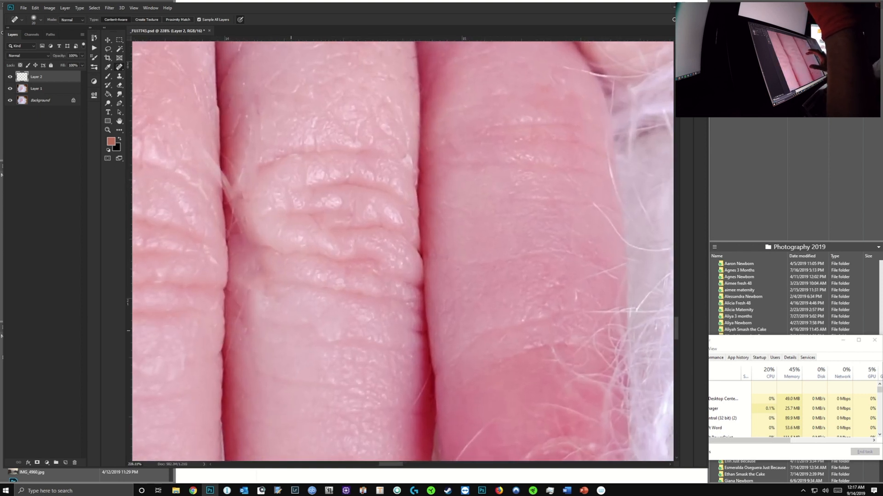
# Spot-heal the stray fur hairs in the gap beside the lower hand's outer finger and across that finger's lower part.
pyautogui.moveTo(418, 393); pyautogui.dragTo(407, 417)
pyautogui.moveTo(430, 373); pyautogui.dragTo(421, 391)
pyautogui.moveTo(486, 419); pyautogui.dragTo(463, 449)
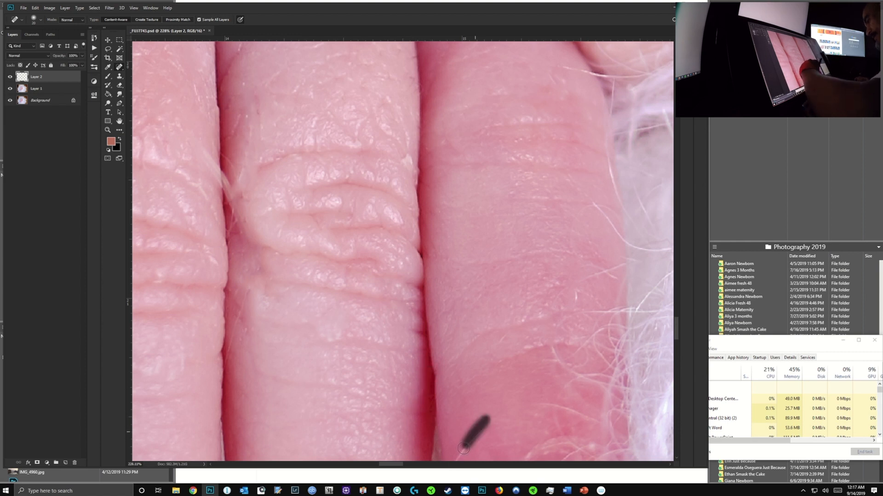
pyautogui.moveTo(536, 409)
pyautogui.mouseDown()
pyautogui.moveTo(560, 409)
pyautogui.moveTo(578, 418)
pyautogui.moveTo(542, 434)
pyautogui.mouseUp()
pyautogui.moveTo(593, 404); pyautogui.dragTo(570, 416)
# Spot-heal the stray fur hairs overlapping the outer finger's edge beside the white blanket.
pyautogui.moveTo(557, 340); pyautogui.dragTo(551, 361)
pyautogui.moveTo(569, 322); pyautogui.dragTo(563, 356)
pyautogui.moveTo(574, 306); pyautogui.dragTo(577, 285)
pyautogui.moveTo(557, 292); pyautogui.dragTo(603, 271)
pyautogui.moveTo(582, 281)
pyautogui.mouseDown()
pyautogui.moveTo(619, 266)
pyautogui.moveTo(613, 279)
pyautogui.mouseUp()
pyautogui.moveTo(597, 204); pyautogui.dragTo(628, 244)
pyautogui.moveTo(591, 204); pyautogui.dragTo(619, 217)
# Spot-heal the remaining fine hairs and dry lines across the middle of the outer finger.
pyautogui.moveTo(564, 279); pyautogui.dragTo(513, 324)
pyautogui.moveTo(523, 307); pyautogui.dragTo(496, 345)
pyautogui.moveTo(528, 313); pyautogui.dragTo(516, 330)
pyautogui.moveTo(552, 299)
pyautogui.mouseDown()
pyautogui.moveTo(536, 316)
pyautogui.moveTo(530, 352)
pyautogui.mouseUp()
pyautogui.moveTo(550, 314); pyautogui.dragTo(533, 328)
pyautogui.moveTo(561, 306); pyautogui.dragTo(550, 332)
pyautogui.moveTo(537, 341); pyautogui.dragTo(514, 354)
# Spot-heal the dry flakes inside and just beneath the baby's right nostril.
pyautogui.scroll(-5, 543, 332)
pyautogui.scroll(-1, 544, 338)
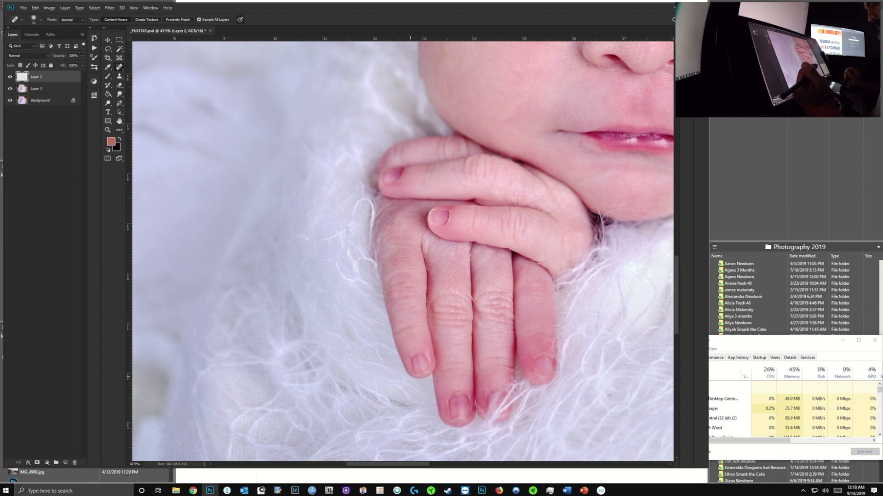
pyautogui.scroll(-3, 403, 251)
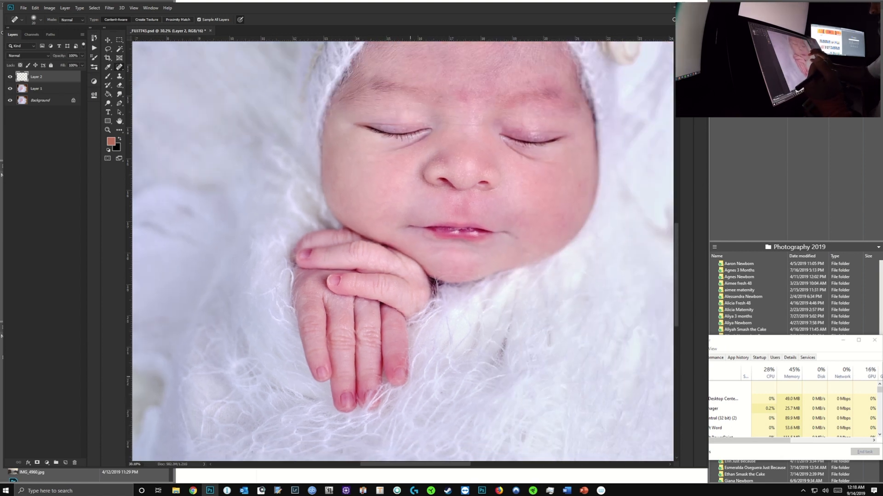
pyautogui.scroll(5, 402, 251)
pyautogui.scroll(-3, 391, 198)
pyautogui.scroll(5, 391, 197)
pyautogui.click(269, 208)
pyautogui.moveTo(272, 190); pyautogui.dragTo(273, 191)
pyautogui.moveTo(260, 191)
pyautogui.mouseDown()
pyautogui.moveTo(251, 181)
pyautogui.moveTo(269, 178)
pyautogui.moveTo(262, 190)
pyautogui.moveTo(237, 181)
pyautogui.mouseUp()
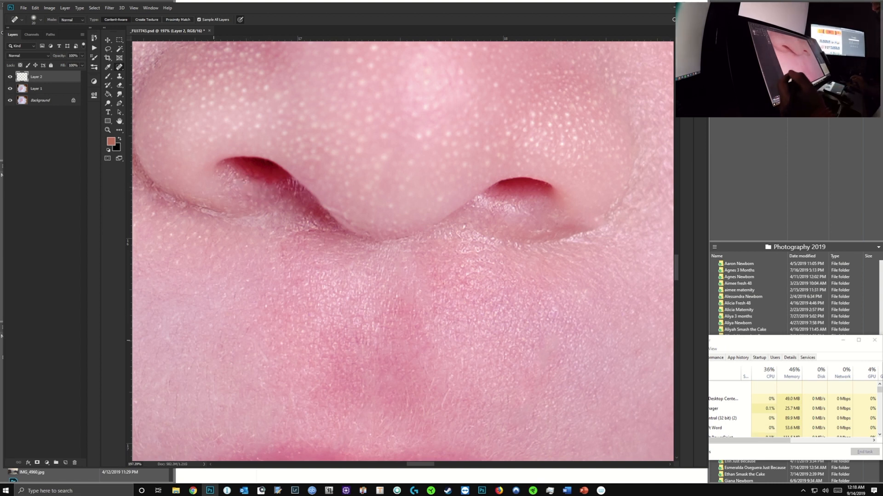
# Spot-heal the mark beneath the baby's right eye and the dry patches on its upper eyelid.
pyautogui.scroll(-5, 402, 251)
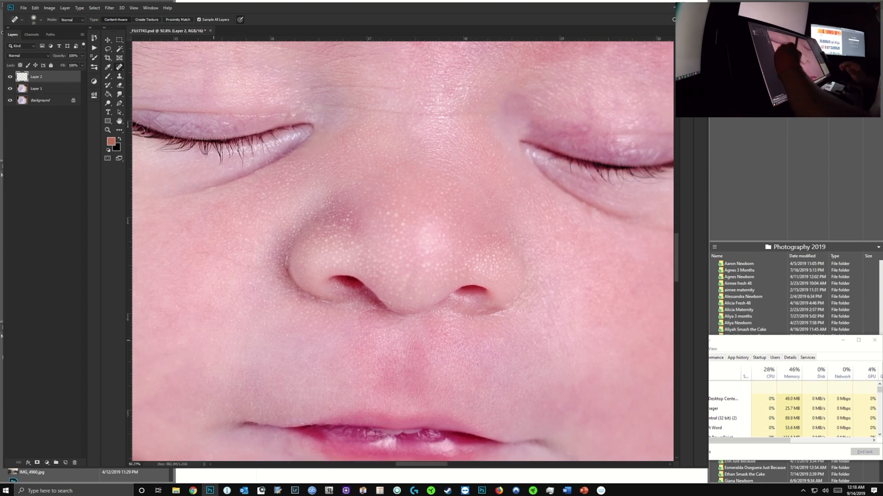
pyautogui.click(209, 183)
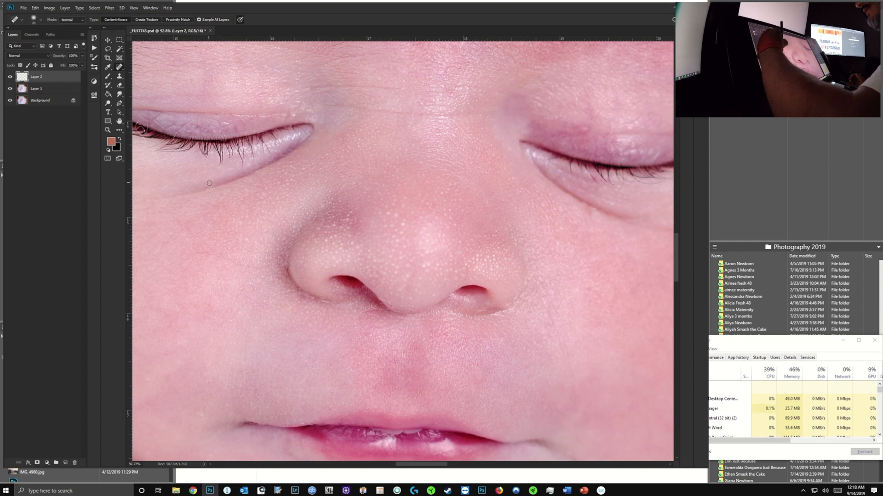
pyautogui.scroll(-3, 552, 347)
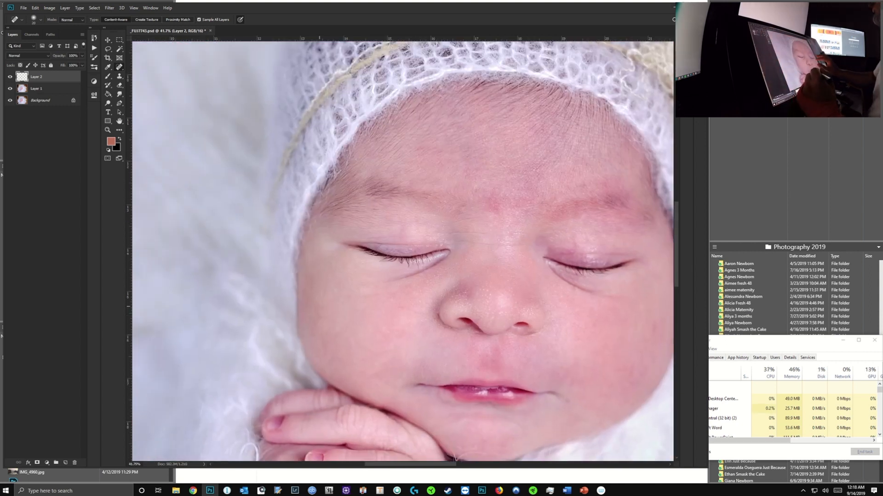
pyautogui.moveTo(487, 304); pyautogui.dragTo(475, 280)
pyautogui.scroll(3, 377, 233)
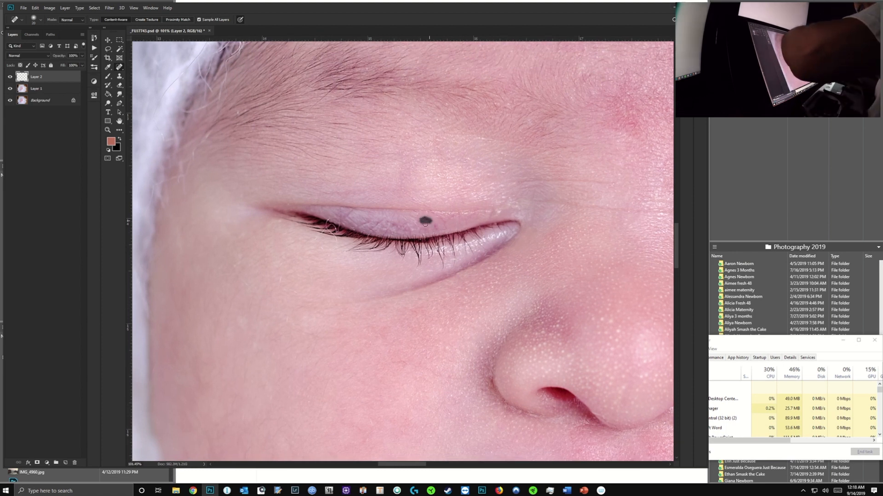
pyautogui.moveTo(451, 218); pyautogui.dragTo(457, 215)
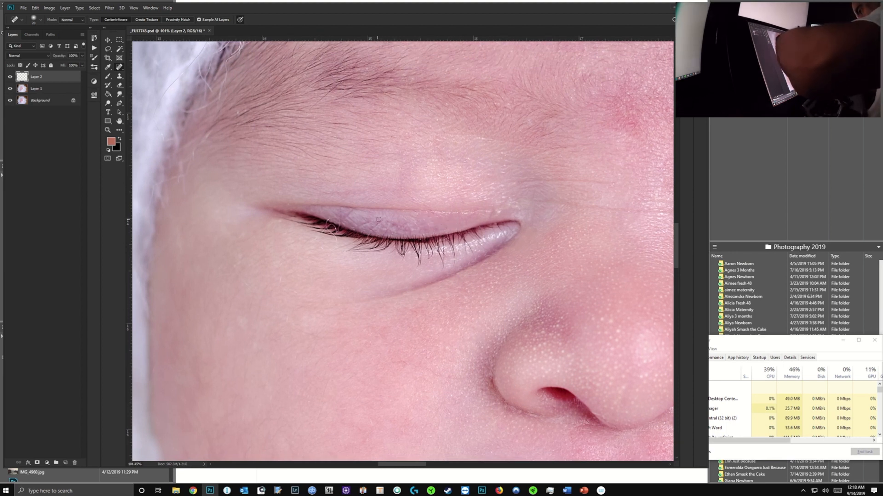
pyautogui.moveTo(371, 227); pyautogui.dragTo(369, 229)
pyautogui.moveTo(379, 228); pyautogui.dragTo(395, 223)
pyautogui.moveTo(399, 227); pyautogui.dragTo(406, 226)
pyautogui.moveTo(379, 222); pyautogui.dragTo(377, 223)
# Spot-heal the small marks below the right eye's outer lashes, on the upper cheek and around the right eyebrow.
pyautogui.moveTo(310, 242); pyautogui.dragTo(321, 250)
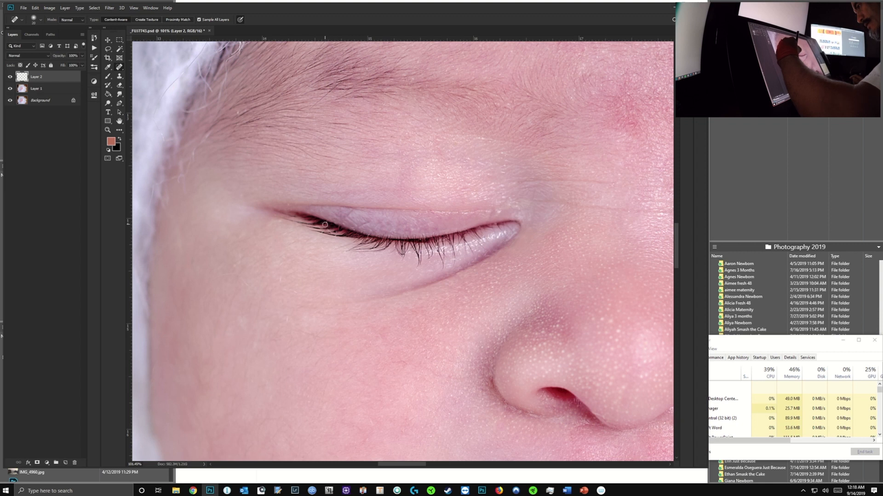
pyautogui.moveTo(289, 287)
pyautogui.mouseDown()
pyautogui.moveTo(300, 297)
pyautogui.moveTo(287, 322)
pyautogui.mouseUp()
pyautogui.moveTo(236, 275); pyautogui.dragTo(226, 274)
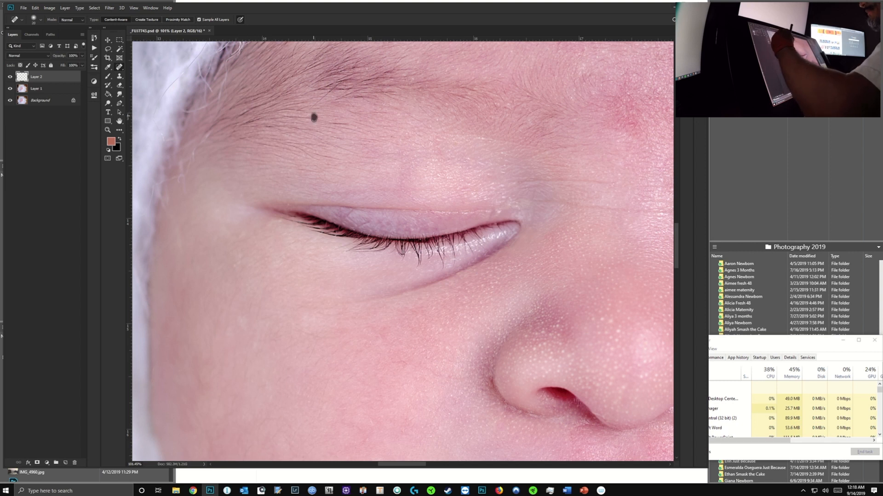
pyautogui.click(366, 69)
pyautogui.click(417, 63)
pyautogui.click(411, 77)
pyautogui.click(400, 111)
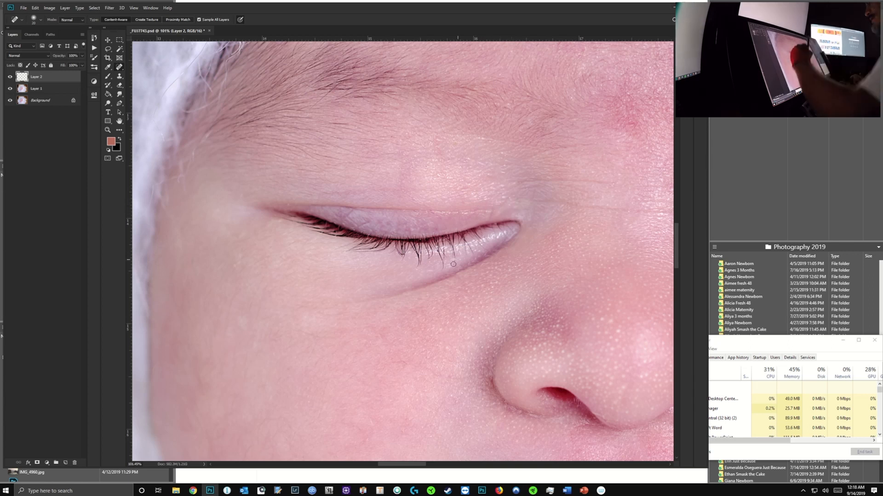
# Spot-heal the stray hairs around the dark gap between the upper hand and the chin.
pyautogui.hotkey('ctrl', '0')
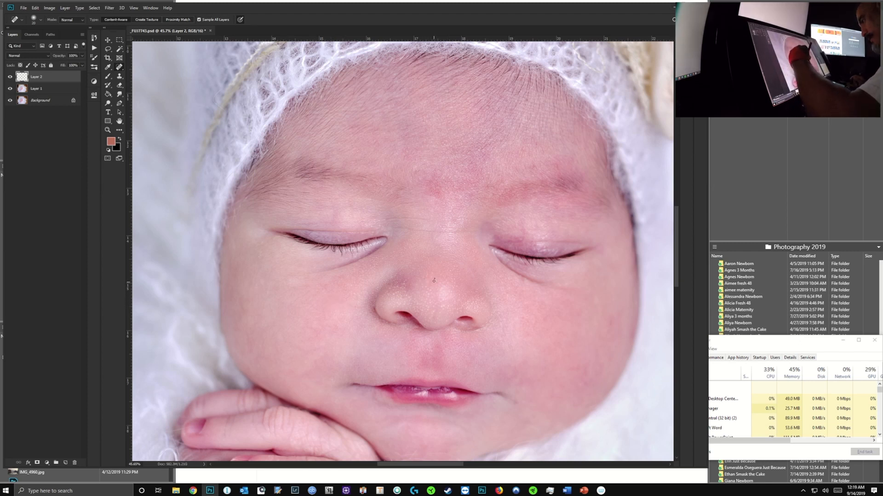
pyautogui.hotkey('ctrl', '0')
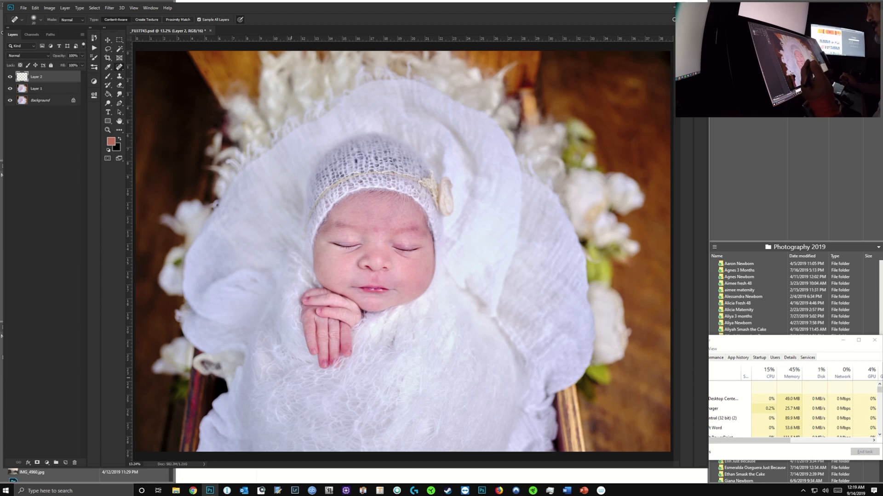
pyautogui.scroll(6, 367, 241)
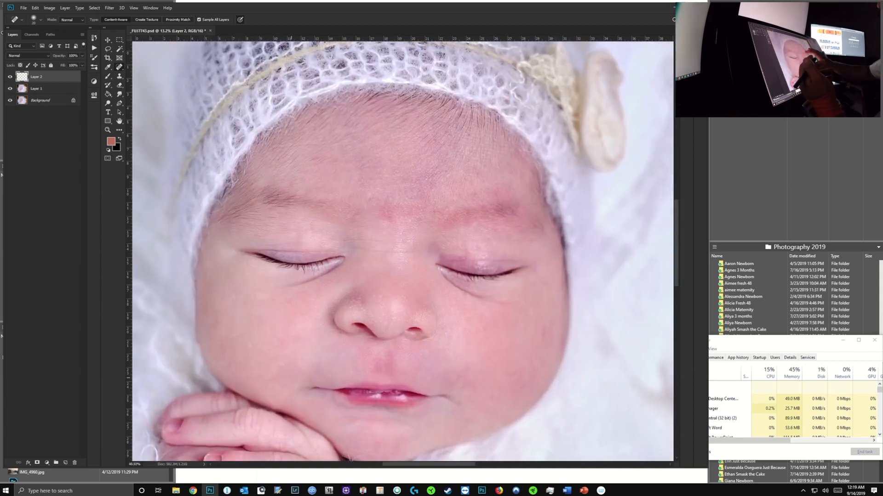
pyautogui.scroll(-5, 402, 251)
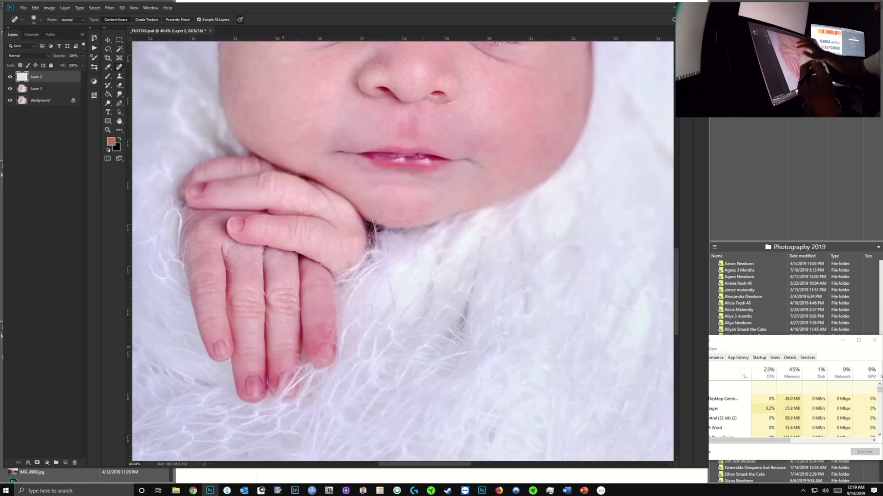
pyautogui.scroll(5, 368, 214)
pyautogui.moveTo(431, 187)
pyautogui.mouseDown()
pyautogui.moveTo(410, 218)
pyautogui.moveTo(389, 219)
pyautogui.mouseUp()
pyautogui.moveTo(392, 213)
pyautogui.mouseDown()
pyautogui.moveTo(404, 197)
pyautogui.moveTo(389, 243)
pyautogui.moveTo(378, 230)
pyautogui.moveTo(372, 243)
pyautogui.moveTo(363, 225)
pyautogui.moveTo(379, 247)
pyautogui.mouseUp()
pyautogui.moveTo(363, 206)
pyautogui.mouseDown()
pyautogui.moveTo(392, 219)
pyautogui.moveTo(441, 203)
pyautogui.mouseUp()
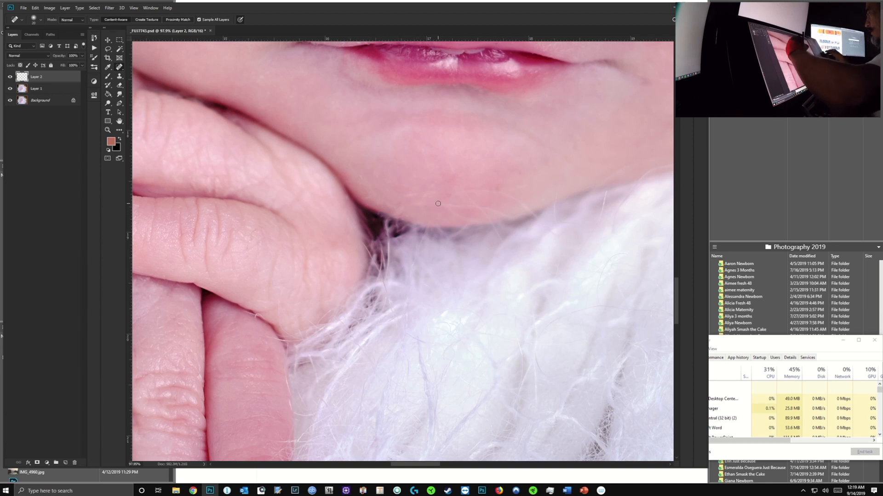
# Spot-heal the fine fur hairs crossing the lower edge of the chin.
pyautogui.press('[')
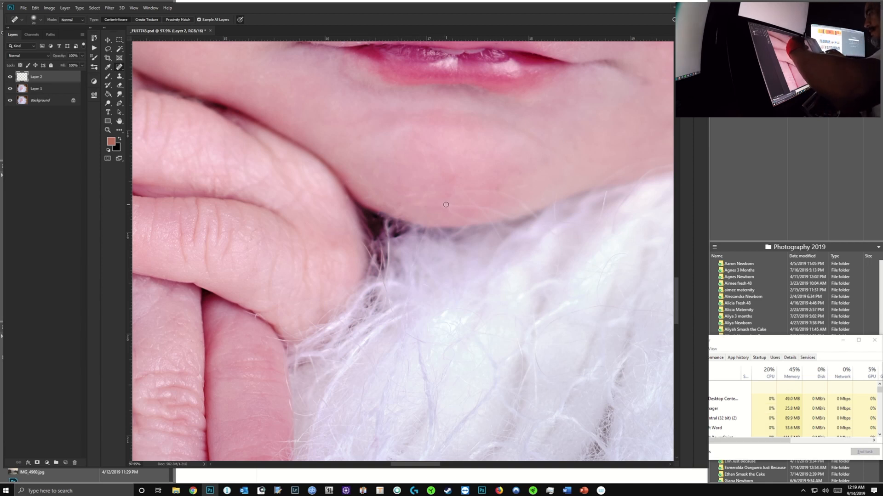
pyautogui.moveTo(446, 205); pyautogui.dragTo(472, 224)
pyautogui.moveTo(472, 197)
pyautogui.mouseDown()
pyautogui.moveTo(496, 220)
pyautogui.moveTo(507, 221)
pyautogui.moveTo(508, 195)
pyautogui.moveTo(531, 209)
pyautogui.mouseUp()
pyautogui.moveTo(515, 189)
pyautogui.mouseDown()
pyautogui.moveTo(520, 184)
pyautogui.moveTo(509, 190)
pyautogui.mouseUp()
pyautogui.moveTo(457, 214); pyautogui.dragTo(473, 238)
pyautogui.moveTo(482, 209); pyautogui.dragTo(492, 225)
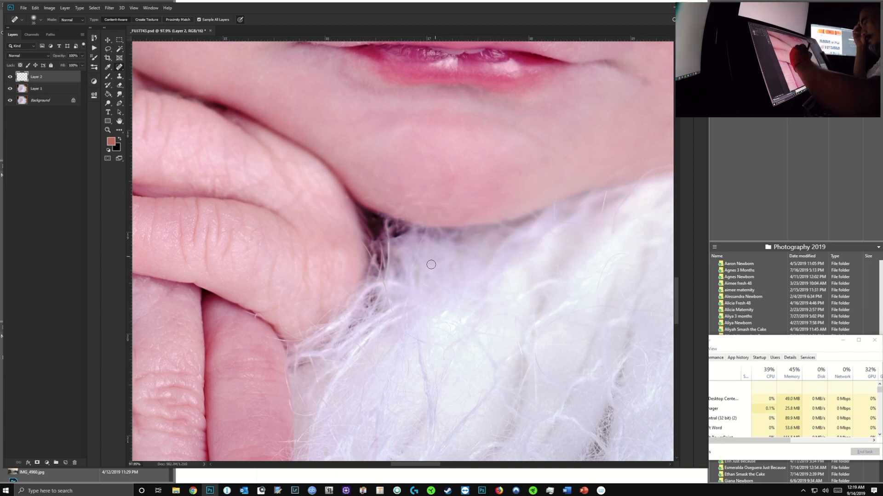
# Spot-heal the fur hairs along the jawline above the blanket and in the dark gap beside the hand.
pyautogui.moveTo(414, 201); pyautogui.dragTo(448, 203)
pyautogui.moveTo(503, 202)
pyautogui.mouseDown()
pyautogui.moveTo(514, 186)
pyautogui.moveTo(558, 216)
pyautogui.moveTo(596, 226)
pyautogui.mouseUp()
pyautogui.moveTo(603, 184); pyautogui.dragTo(599, 213)
pyautogui.moveTo(634, 184)
pyautogui.mouseDown()
pyautogui.moveTo(621, 213)
pyautogui.moveTo(647, 173)
pyautogui.mouseUp()
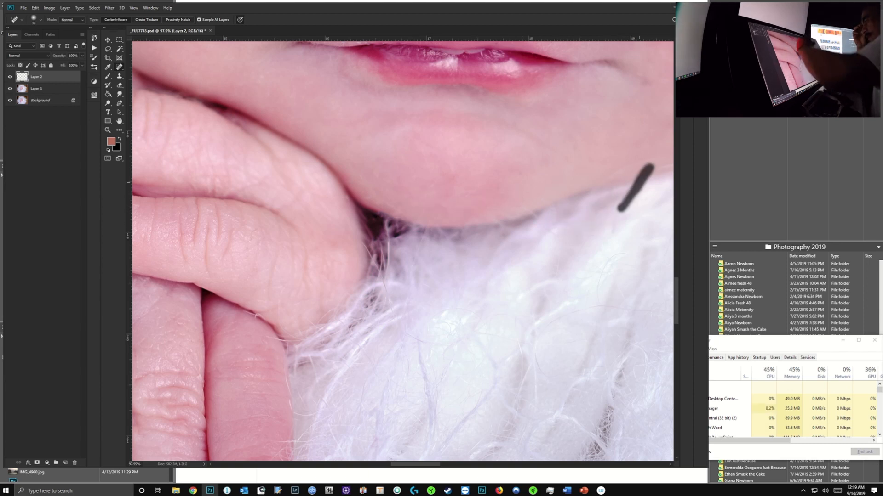
pyautogui.moveTo(388, 236)
pyautogui.mouseDown()
pyautogui.moveTo(387, 275)
pyautogui.moveTo(386, 251)
pyautogui.mouseUp()
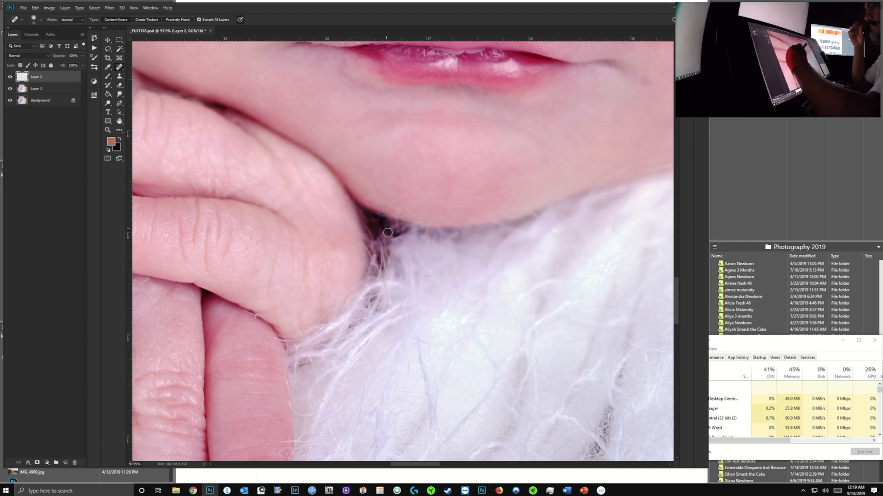
pyautogui.moveTo(387, 220); pyautogui.dragTo(390, 229)
# Spot-heal the small specks on the chin next to the upper hand.
pyautogui.hotkey('ctrl', '0')
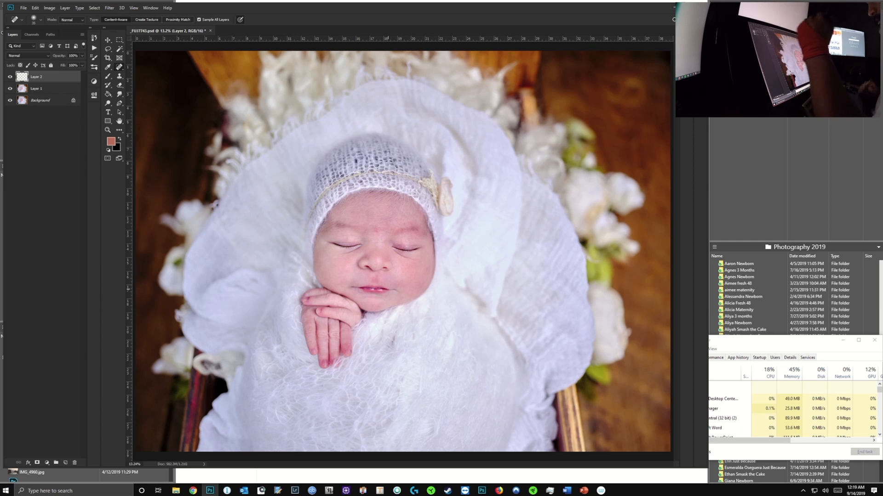
pyautogui.scroll(10, 388, 289)
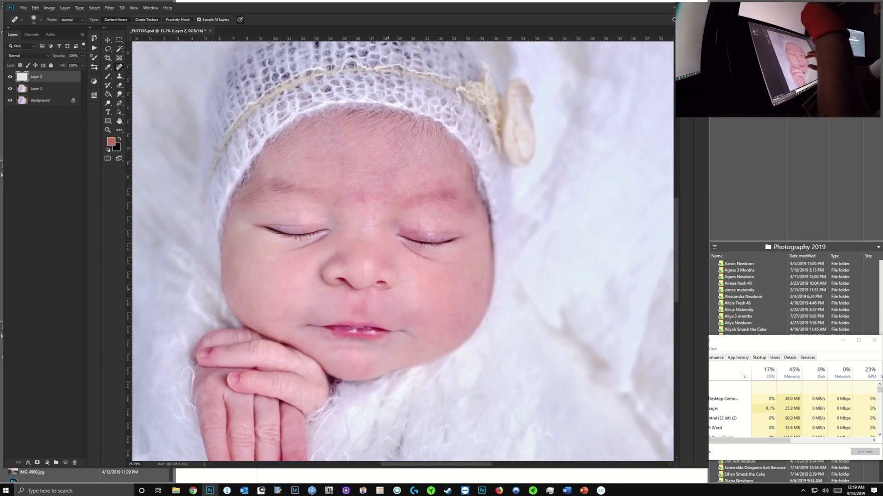
pyautogui.scroll(2, 501, 184)
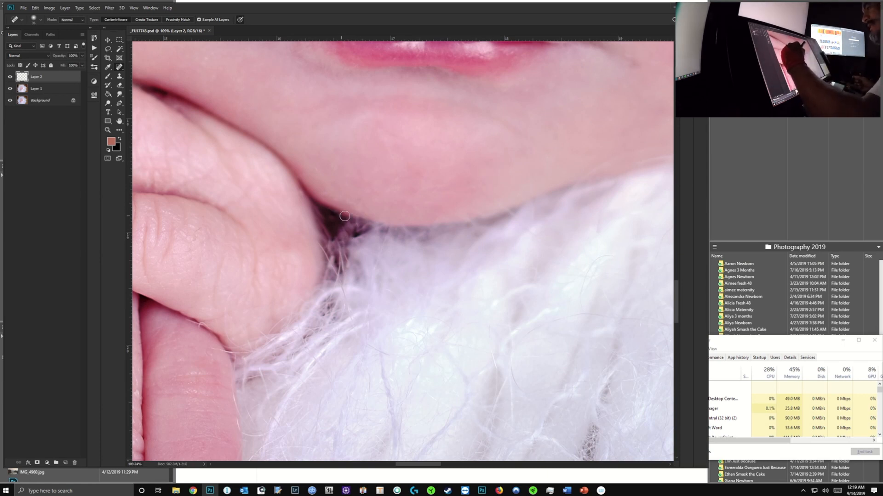
pyautogui.click(360, 199)
pyautogui.click(399, 178)
pyautogui.click(315, 171)
pyautogui.click(349, 193)
# Spot-heal the marks along the jaw and on the lower part of the baby's left cheek.
pyautogui.moveTo(468, 187); pyautogui.dragTo(492, 182)
pyautogui.moveTo(552, 133)
pyautogui.mouseDown()
pyautogui.moveTo(553, 141)
pyautogui.moveTo(561, 128)
pyautogui.mouseUp()
pyautogui.moveTo(604, 105); pyautogui.dragTo(599, 125)
pyautogui.moveTo(592, 155); pyautogui.dragTo(586, 156)
pyautogui.scroll(-2, 586, 156)
pyautogui.click(482, 226)
pyautogui.moveTo(499, 166); pyautogui.dragTo(520, 180)
pyautogui.moveTo(564, 174); pyautogui.dragTo(580, 171)
pyautogui.moveTo(577, 210); pyautogui.dragTo(585, 210)
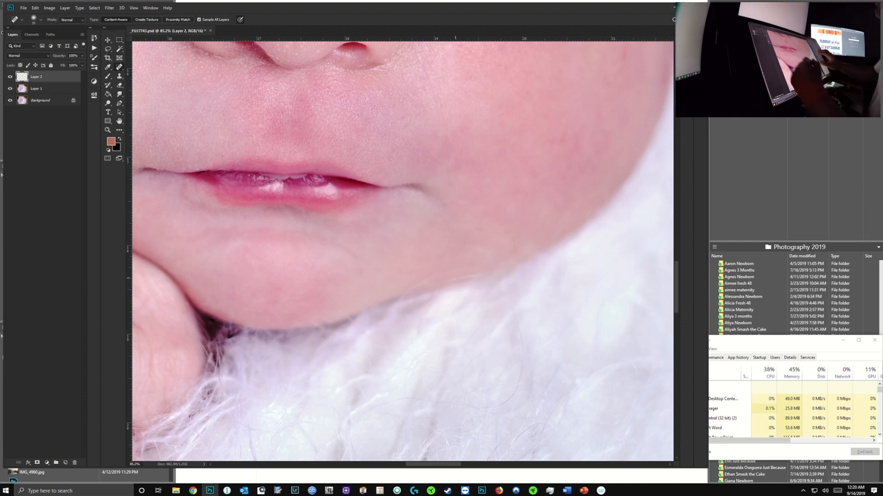
# Spot-heal the specks at the upper lip and on the skin below the baby's left mouth corner.
pyautogui.scroll(-1, 403, 251)
pyautogui.scroll(6, 403, 251)
pyautogui.moveTo(367, 147); pyautogui.dragTo(364, 147)
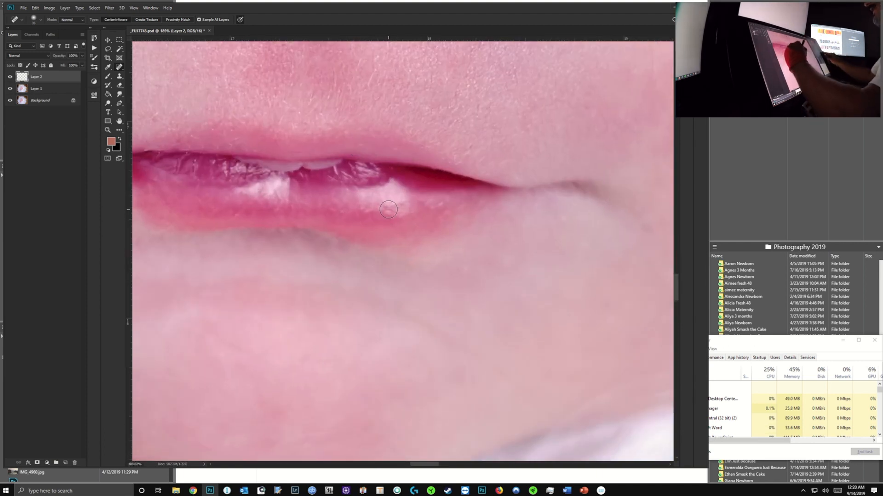
pyautogui.click(468, 258)
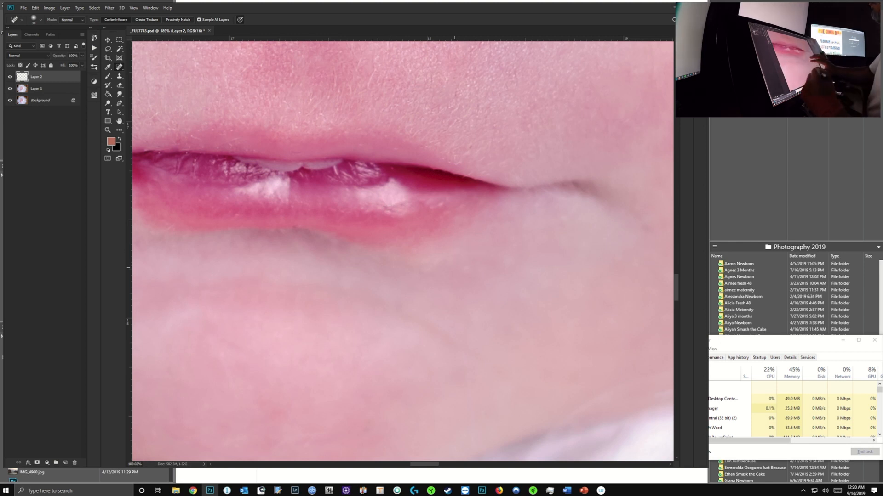
# Spot-heal the blotches on the baby's left cheek from beside the mouth up toward the eye.
pyautogui.scroll(-5, 455, 273)
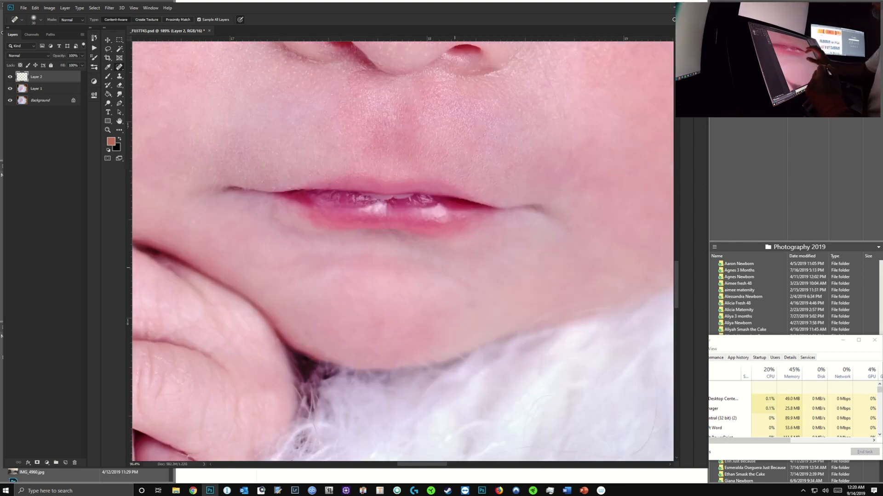
pyautogui.scroll(3, 455, 267)
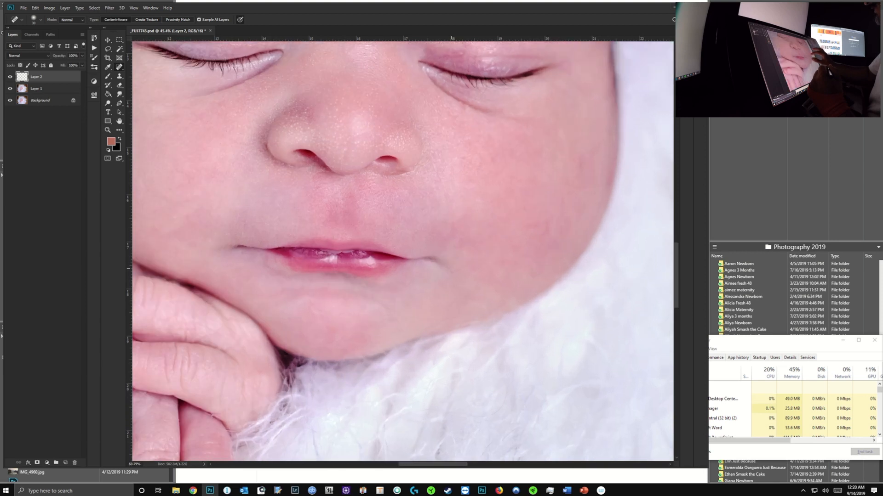
pyautogui.moveTo(475, 210); pyautogui.dragTo(471, 225)
pyautogui.click(462, 211)
pyautogui.moveTo(507, 197); pyautogui.dragTo(508, 220)
pyautogui.moveTo(514, 127); pyautogui.dragTo(518, 146)
# Review the retouching on the whole photo and examine the face and right cheek up close.
pyautogui.scroll(-5, 528, 149)
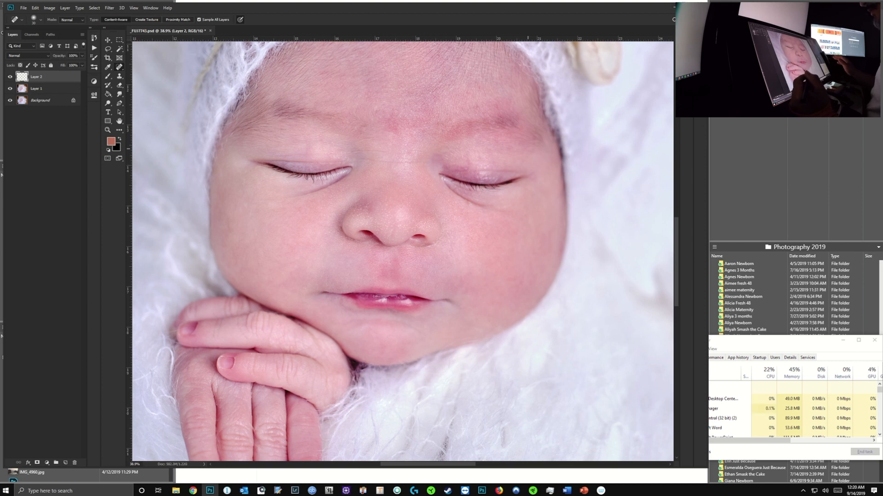
pyautogui.scroll(4, 424, 258)
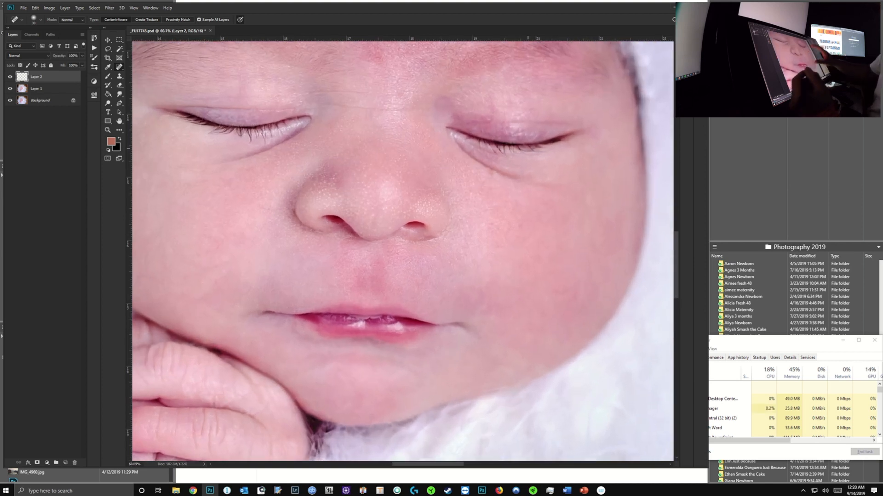
pyautogui.scroll(-15, 403, 252)
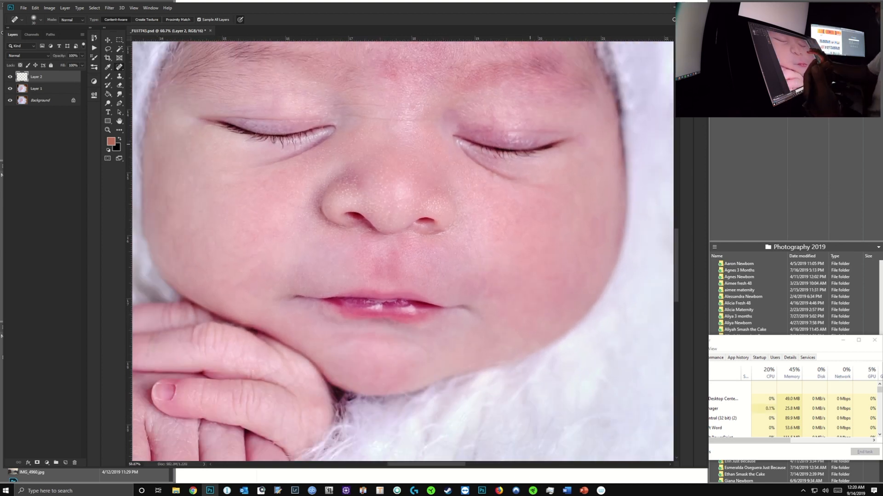
pyautogui.scroll(3, 401, 252)
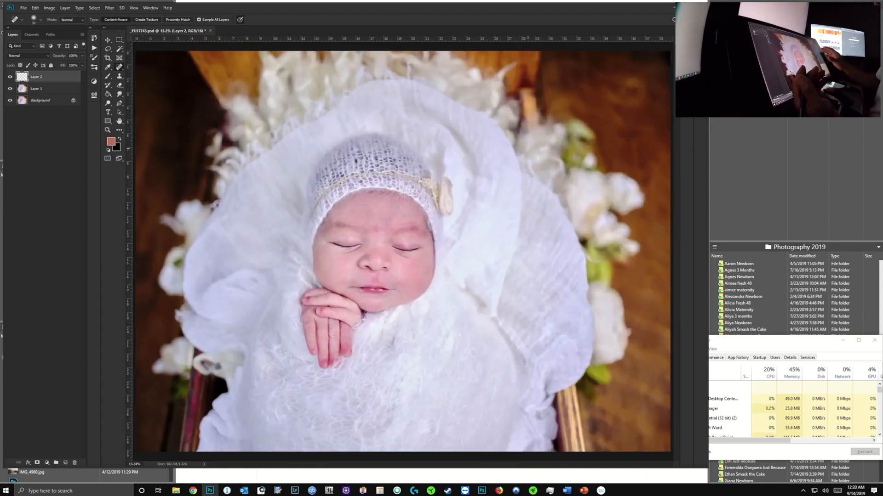
pyautogui.scroll(8, 382, 259)
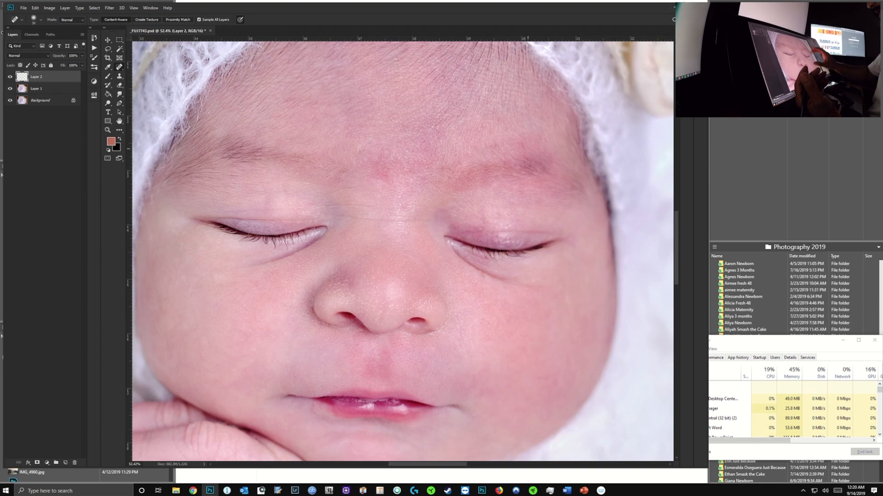
pyautogui.scroll(3, 383, 259)
pyautogui.moveTo(383, 259); pyautogui.dragTo(591, 227)
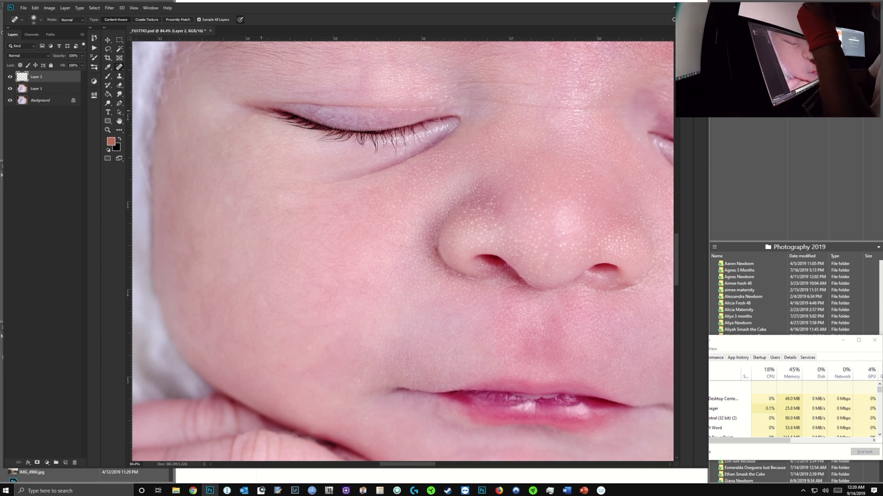
# Open Capture One alongside the fully zoomed-out photo and compare the running processes' memory use in Task Manager, sorted by memory.
pyautogui.scroll(-6, 409, 294)
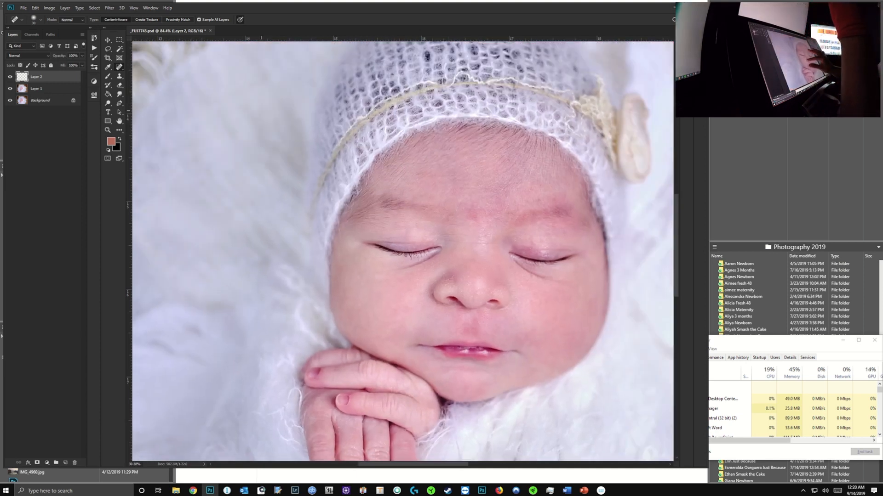
pyautogui.scroll(-3, 404, 253)
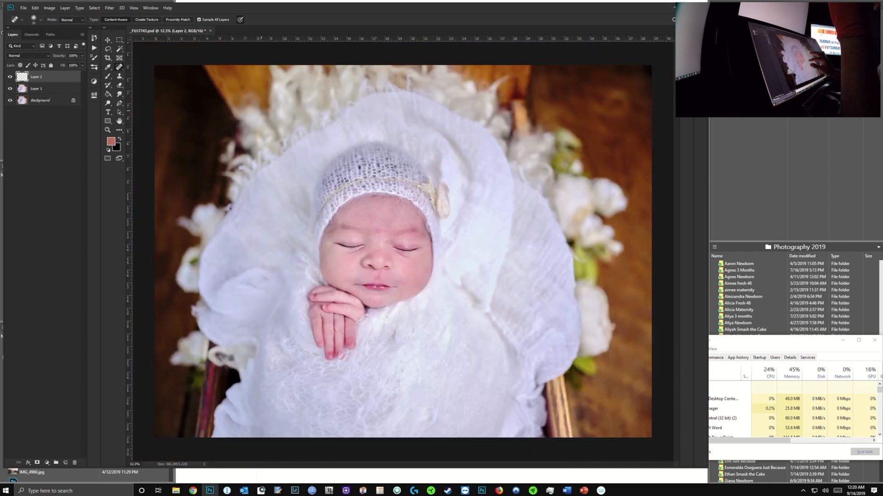
pyautogui.scroll(1, 407, 259)
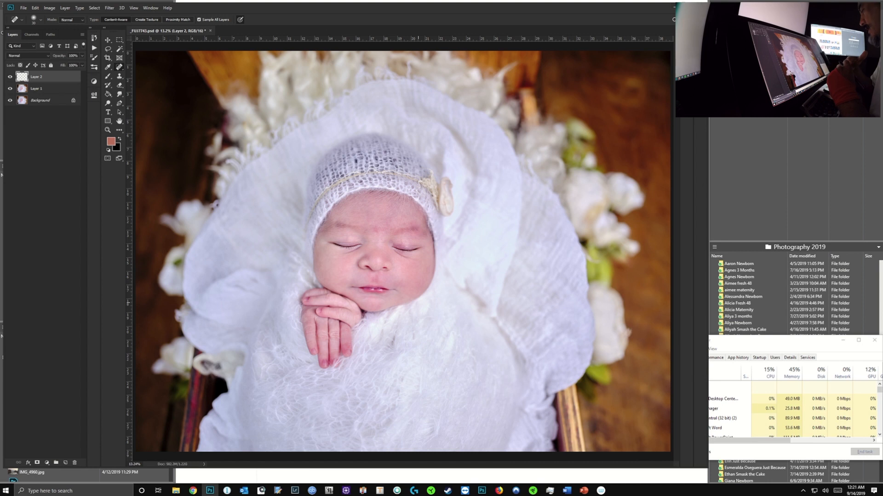
pyautogui.click(798, 341)
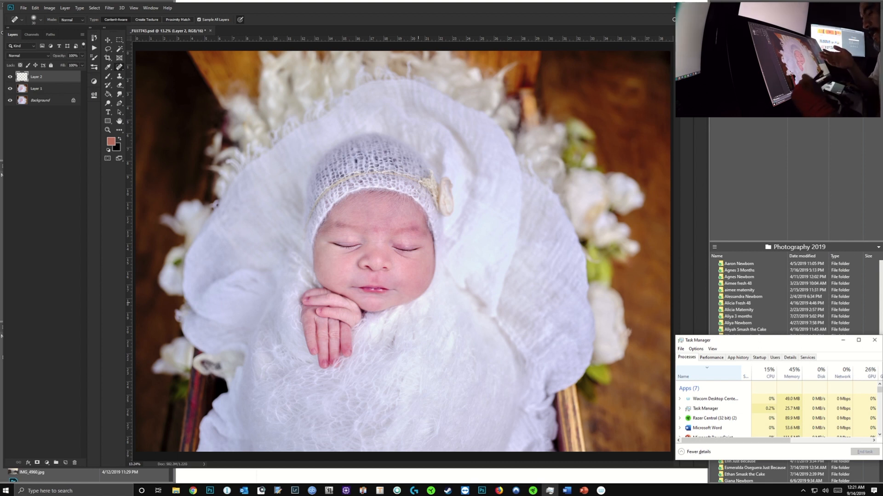
pyautogui.click(227, 491)
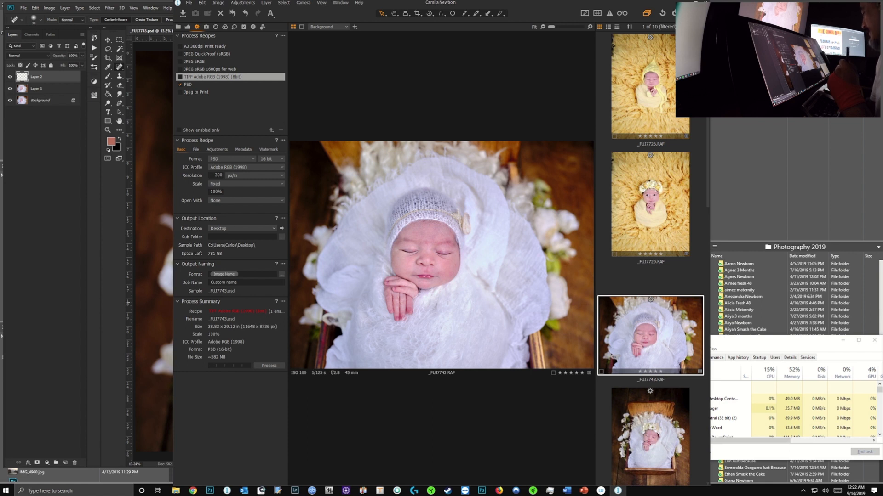
pyautogui.click(789, 375)
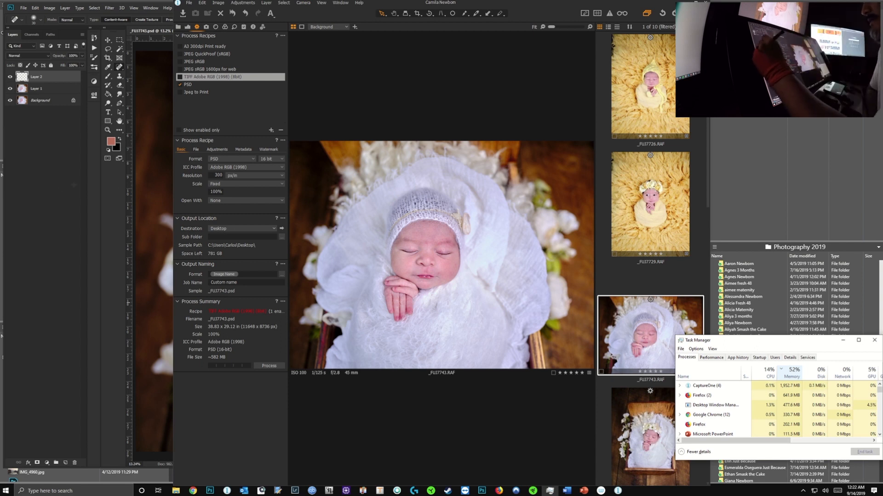
# Return to Photoshop, make Layer 2 active again, and spot-heal the ridge of the nose and the skin beside it.
pyautogui.click(46, 216)
pyautogui.scroll(6, 398, 253)
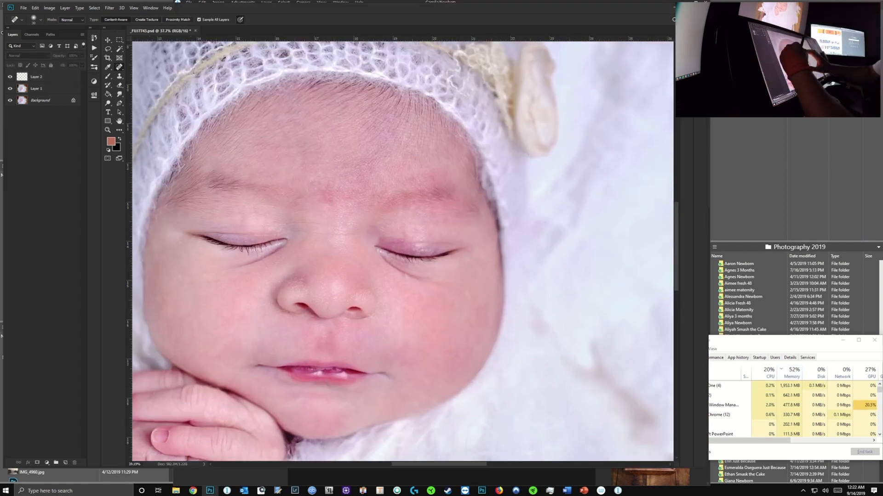
pyautogui.click(247, 297)
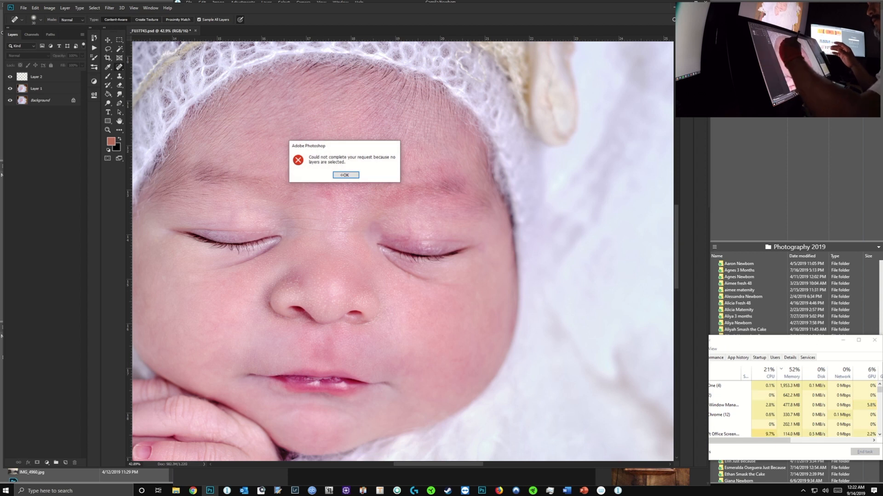
pyautogui.click(346, 173)
pyautogui.click(36, 77)
pyautogui.moveTo(303, 271)
pyautogui.mouseDown()
pyautogui.moveTo(306, 262)
pyautogui.moveTo(313, 281)
pyautogui.moveTo(325, 272)
pyautogui.moveTo(322, 288)
pyautogui.mouseUp()
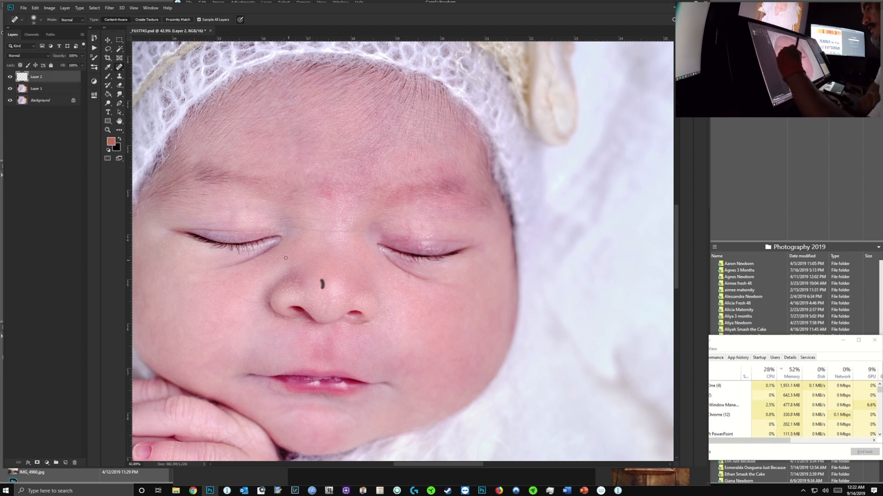
pyautogui.moveTo(258, 270)
pyautogui.mouseDown()
pyautogui.moveTo(249, 286)
pyautogui.moveTo(270, 262)
pyautogui.moveTo(298, 285)
pyautogui.mouseUp()
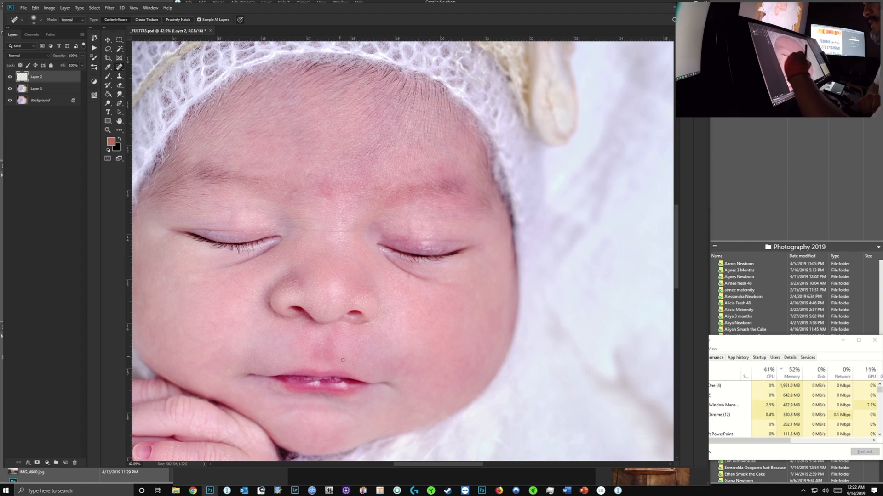
# Examine the nose, eyes and cheeks repeatedly up close and against the whole photo to judge the retouching.
pyautogui.scroll(5, 339, 309)
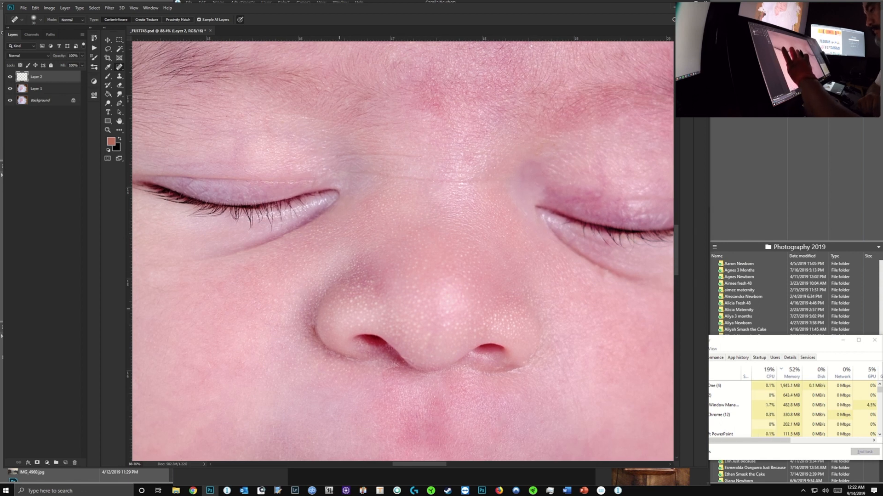
pyautogui.scroll(-8, 403, 251)
pyautogui.scroll(-1, 402, 251)
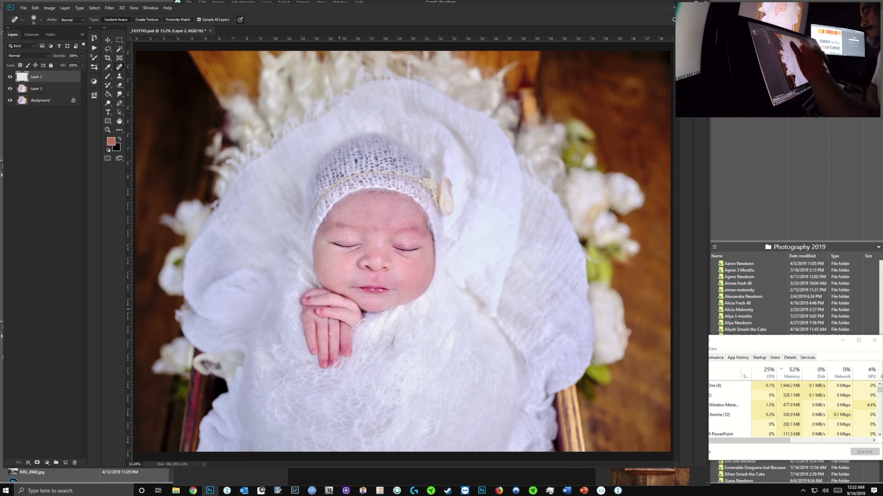
pyautogui.scroll(4, 403, 252)
pyautogui.scroll(2, 354, 276)
pyautogui.scroll(3, 354, 276)
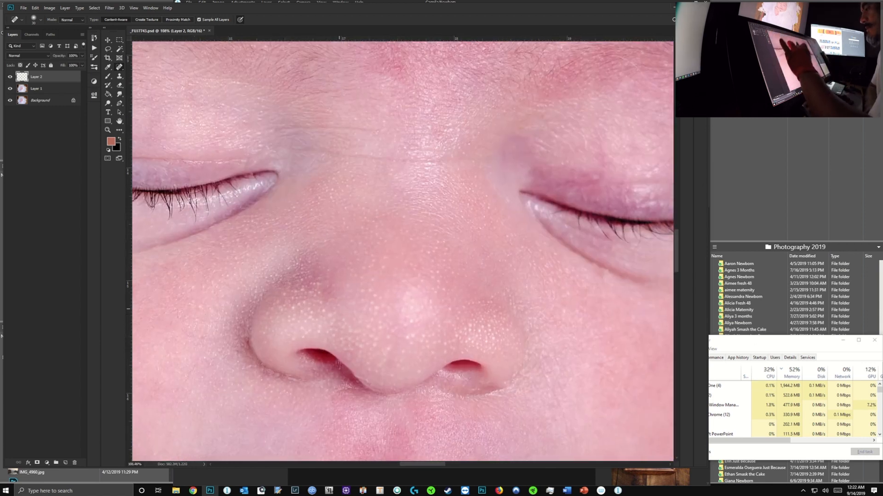
pyautogui.scroll(-3, 354, 276)
pyautogui.scroll(4, 354, 276)
pyautogui.scroll(-4, 354, 275)
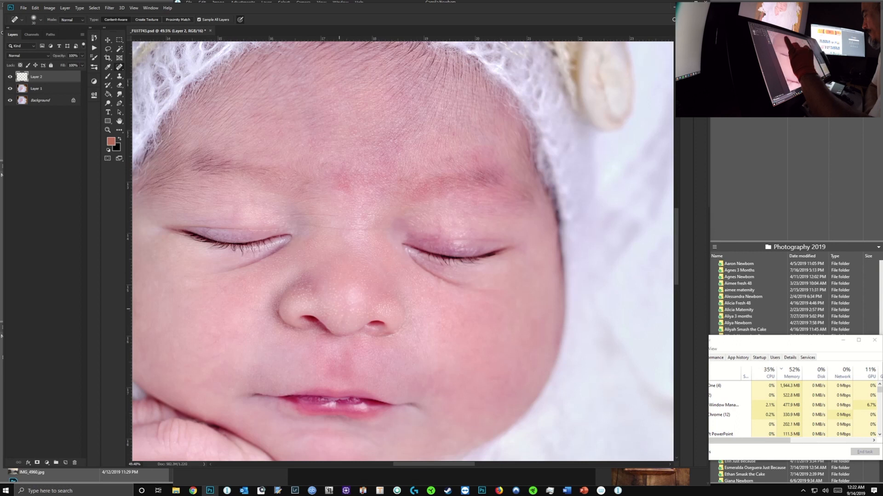
pyautogui.scroll(3, 354, 276)
pyautogui.scroll(3, 299, 262)
pyautogui.scroll(-5, 403, 252)
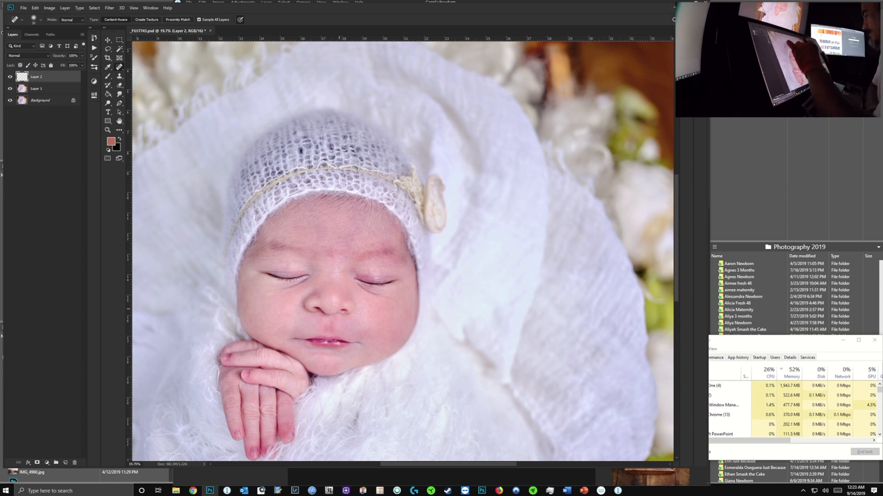
pyautogui.scroll(5, 290, 275)
pyautogui.scroll(-6, 299, 293)
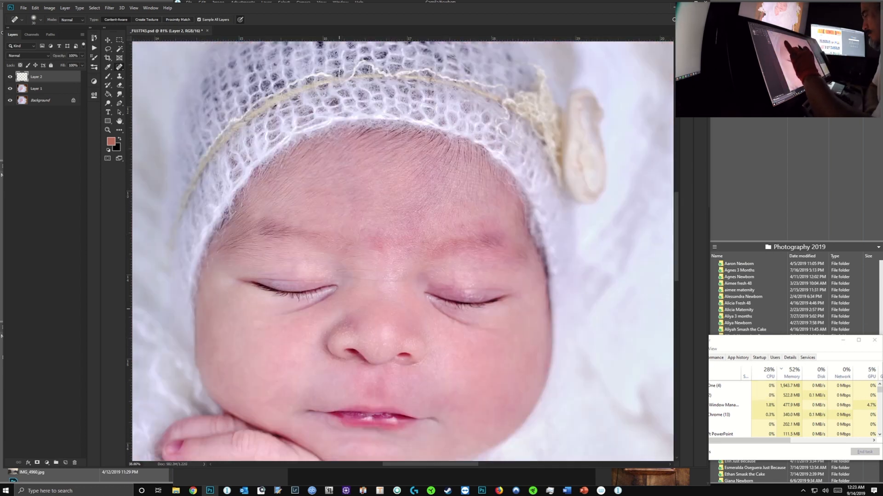
pyautogui.scroll(6, 276, 295)
pyautogui.scroll(-6, 406, 250)
pyautogui.scroll(6, 407, 253)
pyautogui.scroll(-5, 407, 254)
pyautogui.scroll(3, 407, 254)
pyautogui.scroll(-4, 407, 254)
pyautogui.scroll(6, 407, 253)
pyautogui.scroll(-5, 407, 254)
pyautogui.scroll(5, 407, 254)
pyautogui.scroll(-5, 406, 254)
pyautogui.scroll(7, 407, 254)
pyautogui.scroll(-6, 407, 254)
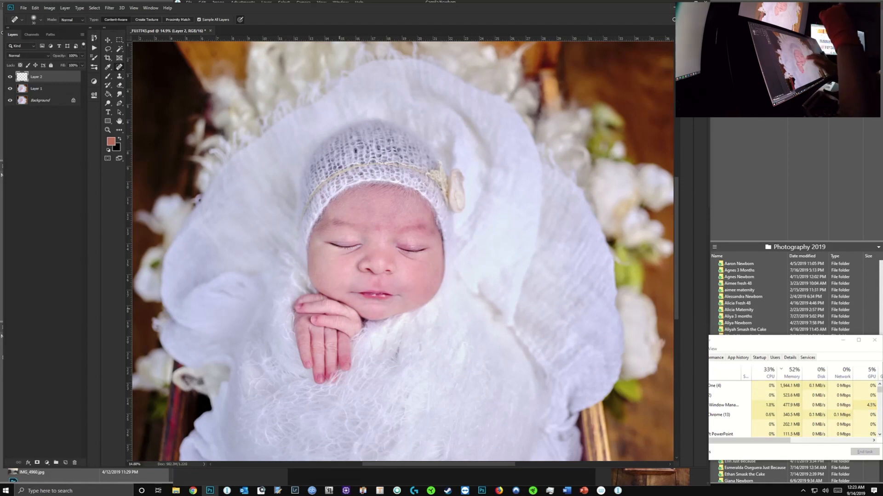
pyautogui.scroll(-1, 372, 252)
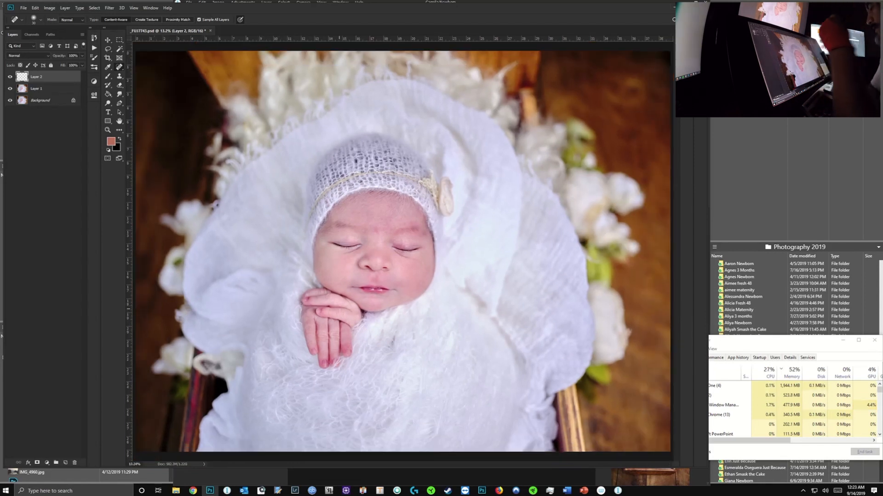
# Switch to Capture One and close it, declining the catalog backup.
pyautogui.click(226, 491)
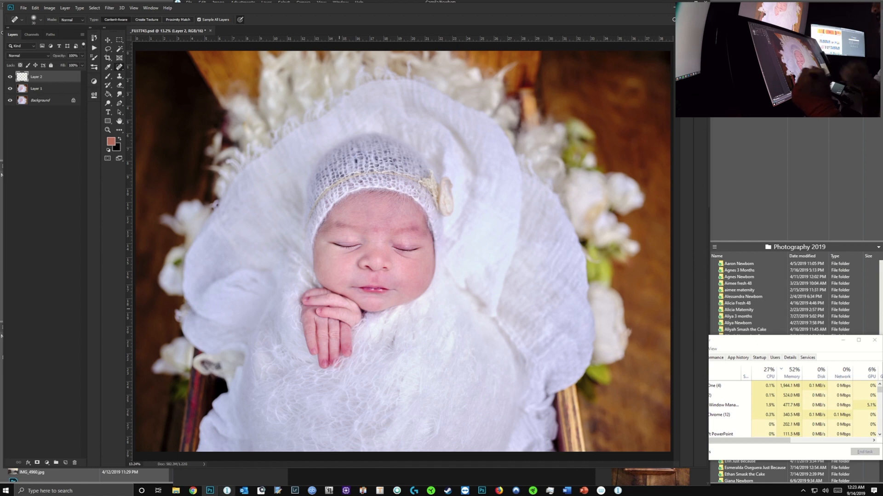
pyautogui.click(518, 252)
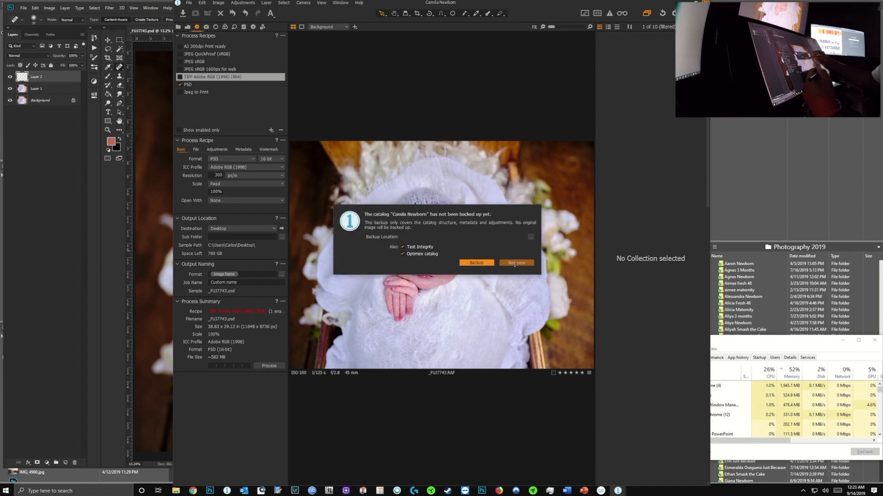
pyautogui.click(516, 262)
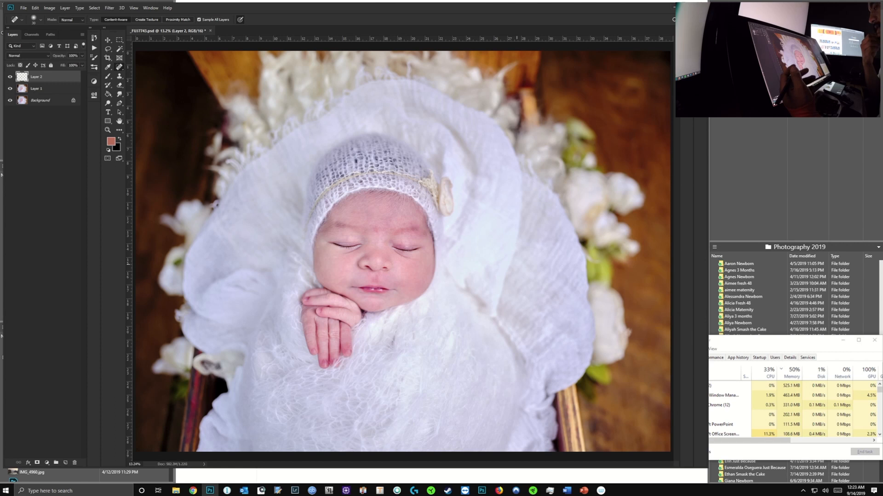